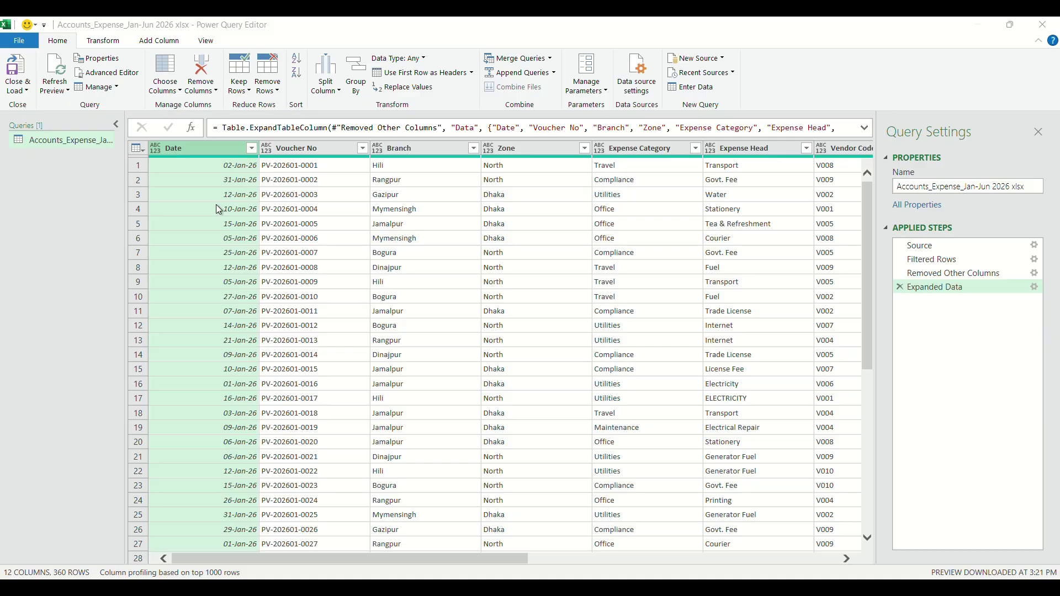
Set the Date column's data type to Date and the columns from Voucher No through Vendor Code to Text.
left_click(417, 60)
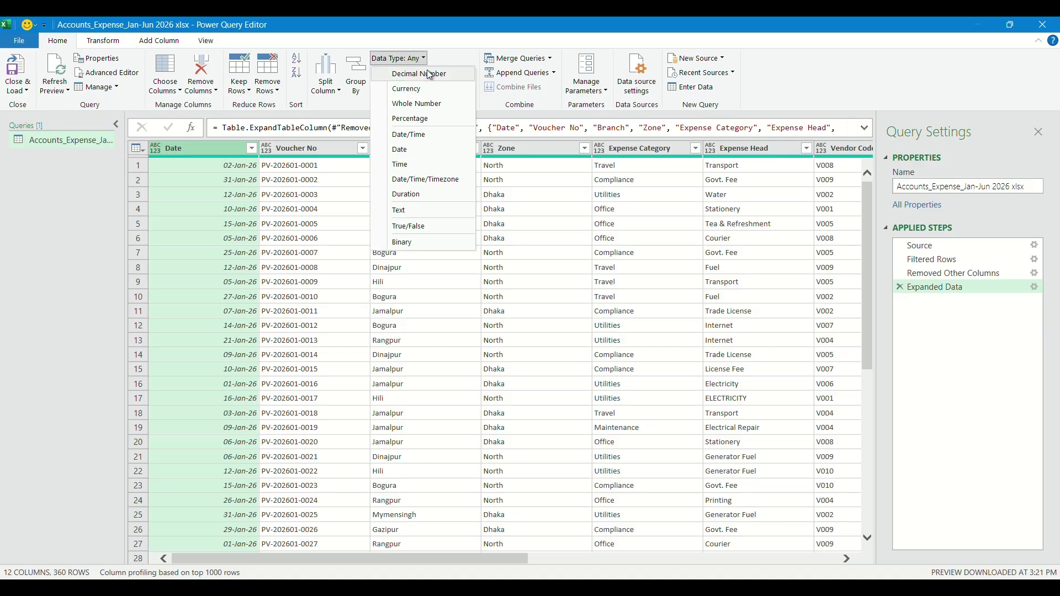
left_click(421, 150)
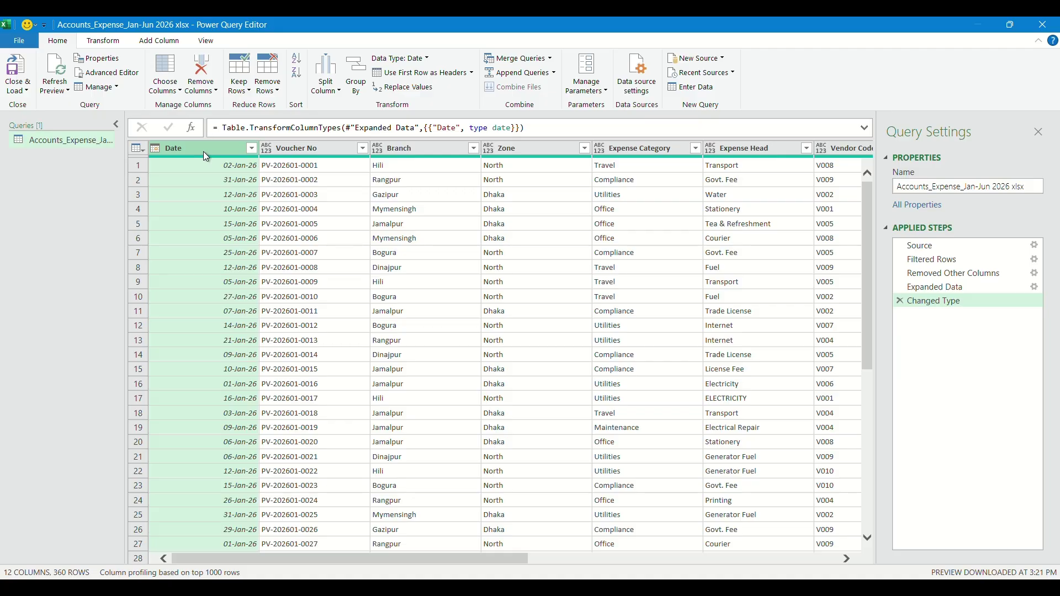
left_click(340, 152)
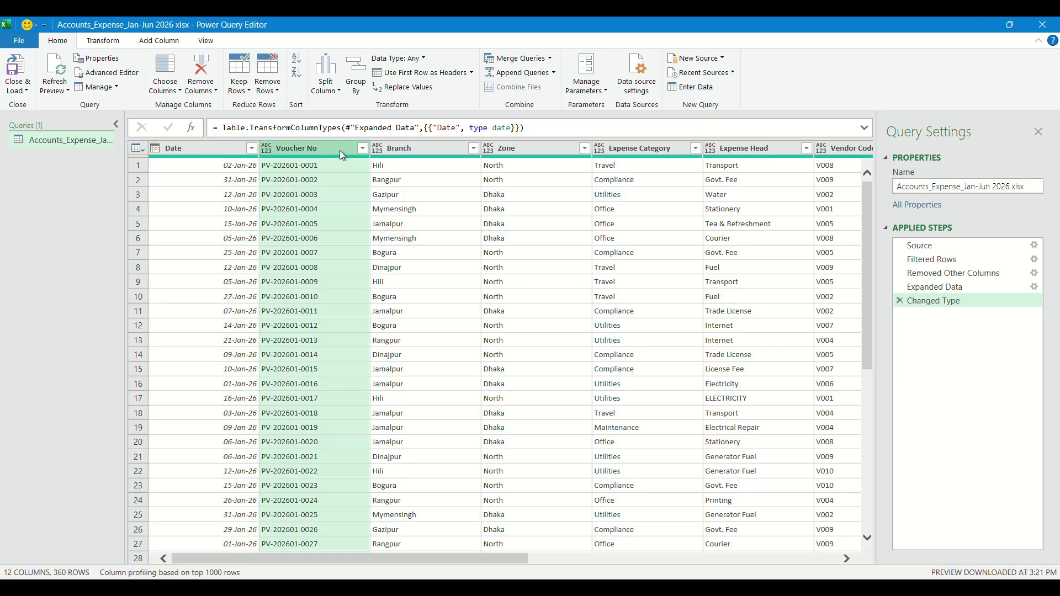
left_click(428, 148)
left_click(297, 153)
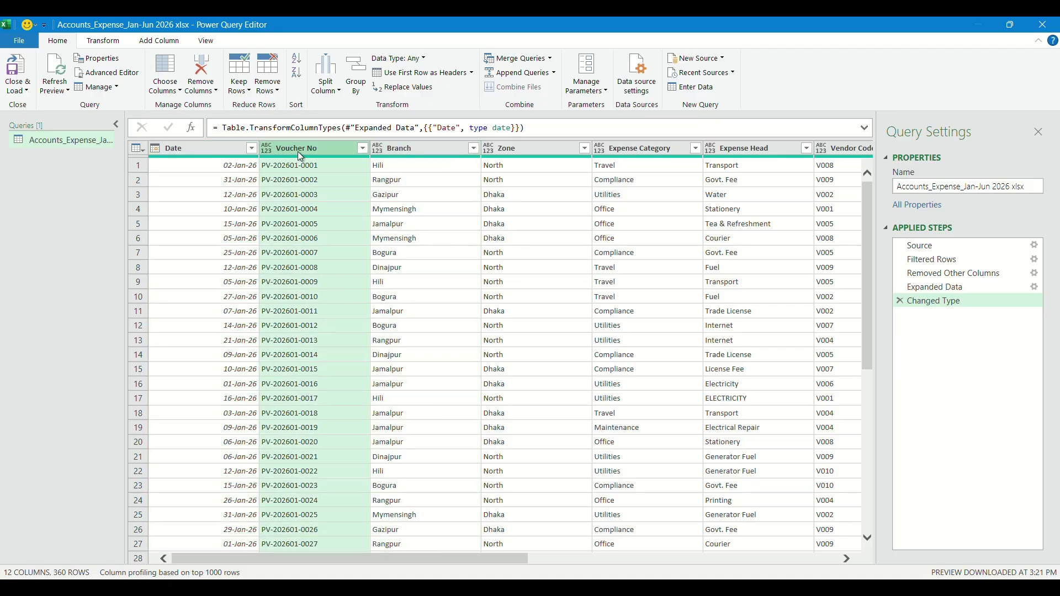
left_click(792, 150, "shift")
left_click_drag(505, 559, 549, 557)
left_click(763, 152, "shift")
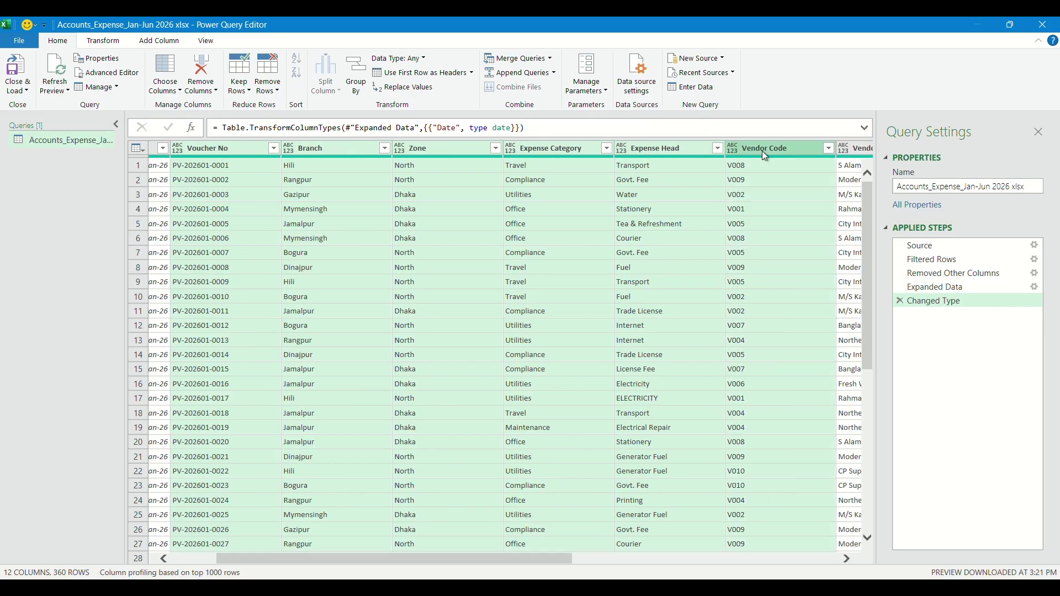
left_click(399, 58)
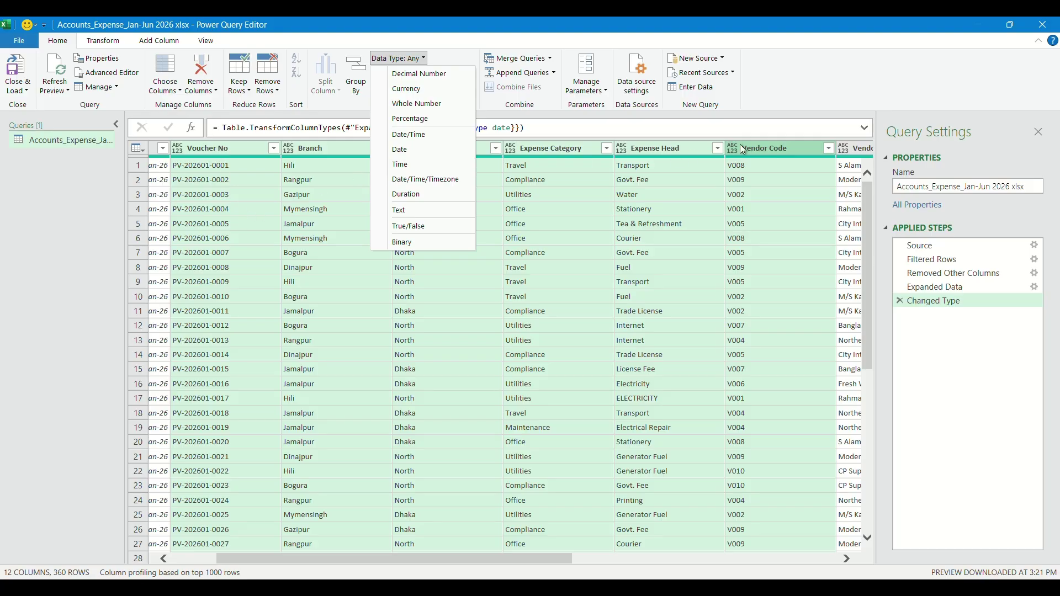
left_click(407, 210)
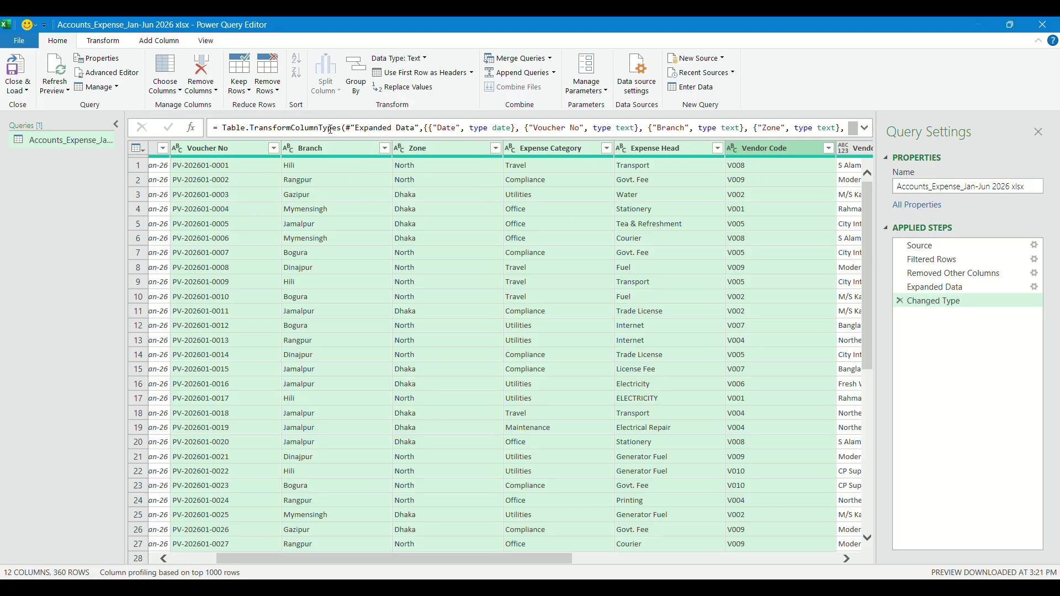
Set the data type of the Vendor Name column to Text.
left_click_drag(481, 559, 709, 558)
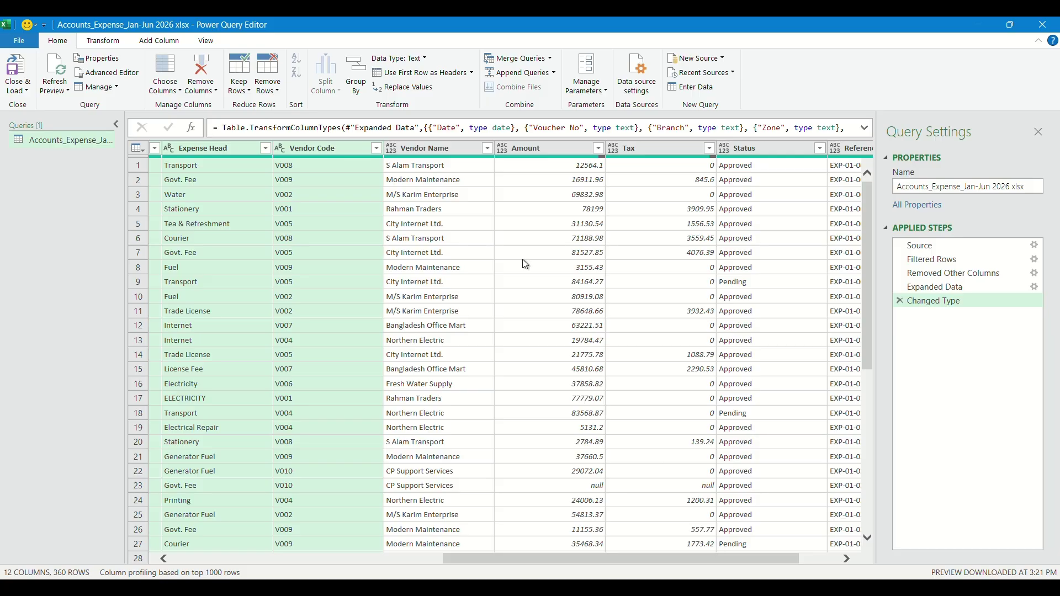
left_click(454, 153)
left_click(398, 58)
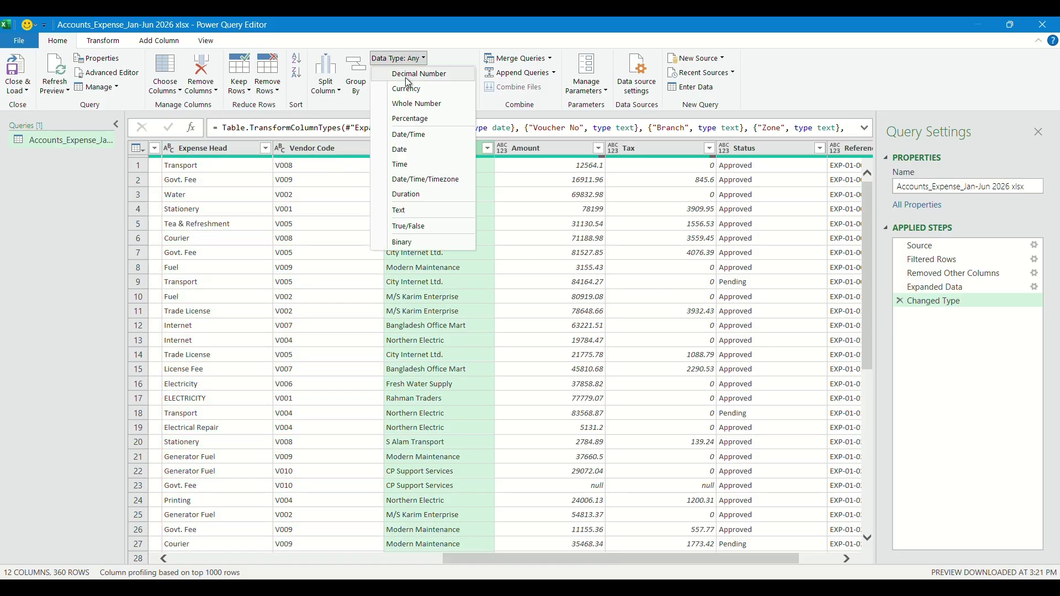
left_click(418, 210)
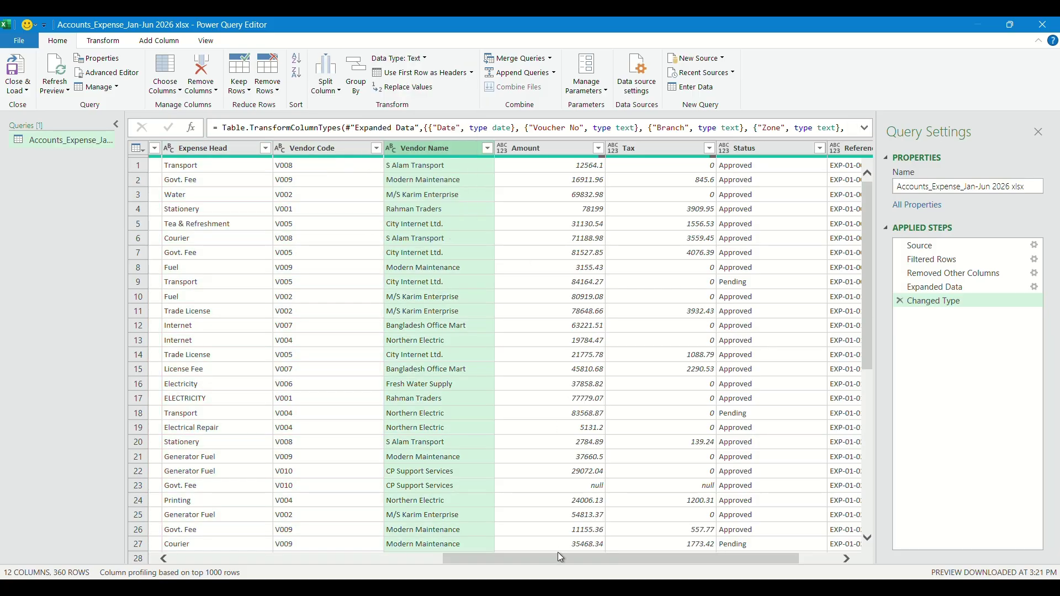
Set the data type of the Amount and Tax columns to Whole Number.
left_click_drag(557, 558, 670, 559)
left_click(489, 152)
left_click(562, 150, "ctrl")
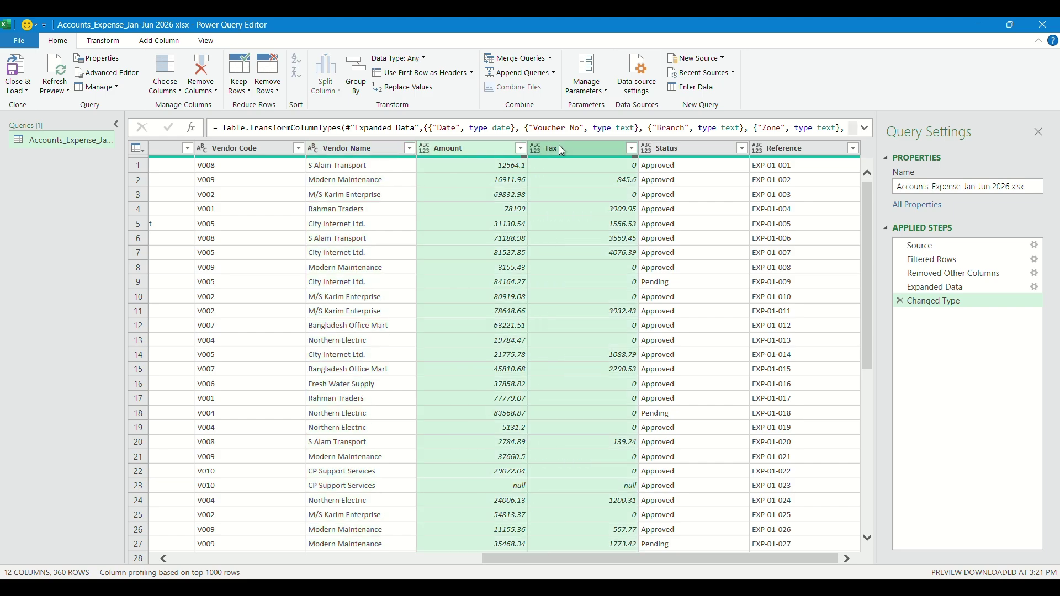
left_click(398, 58)
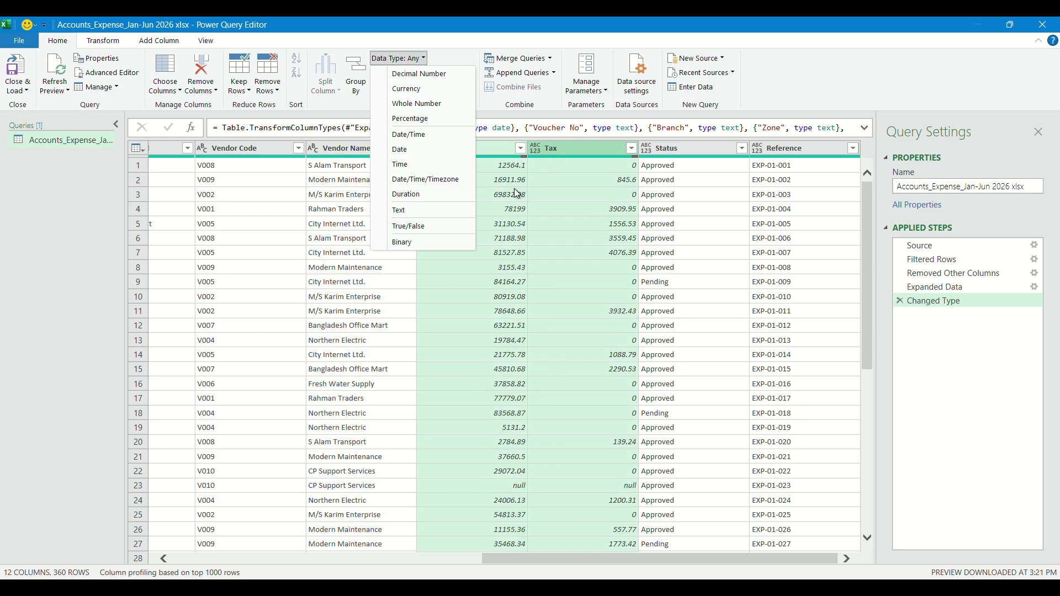
left_click(433, 105)
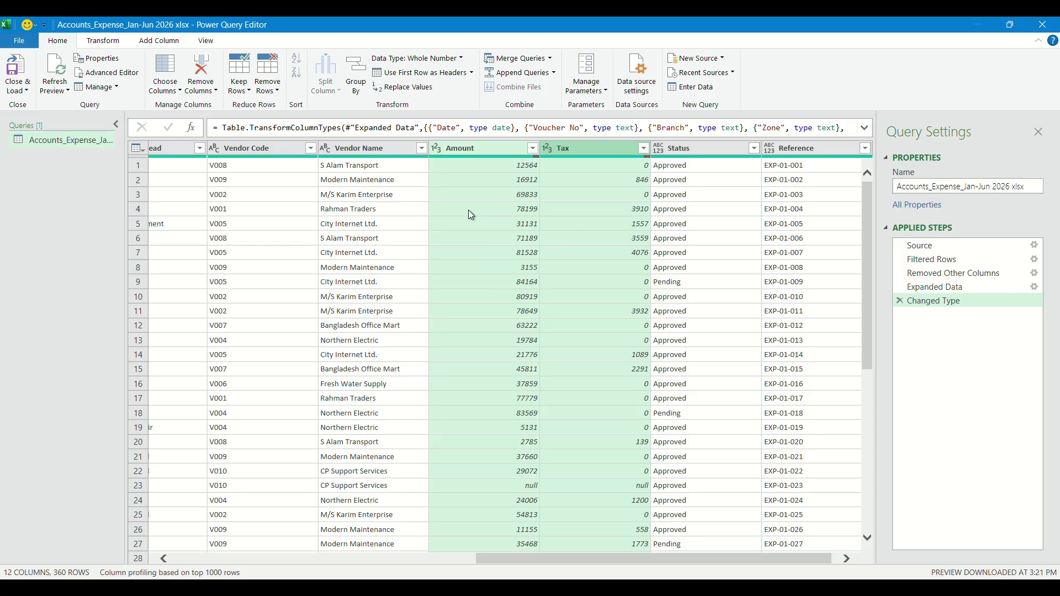
Set the data type of the Status and Reference columns to Text.
left_click(698, 148)
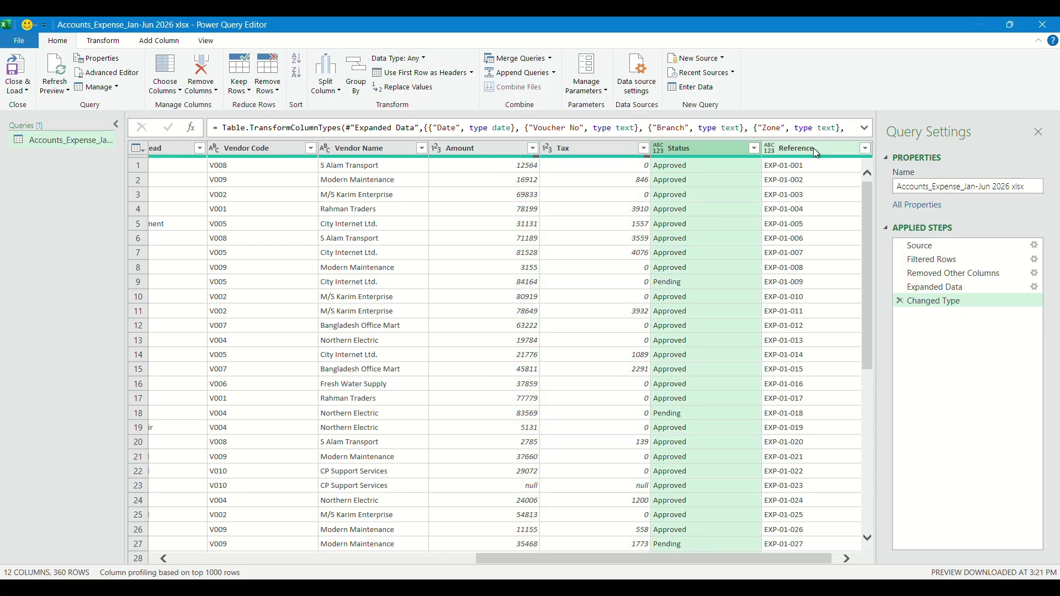
left_click(813, 148, "ctrl")
left_click(398, 58)
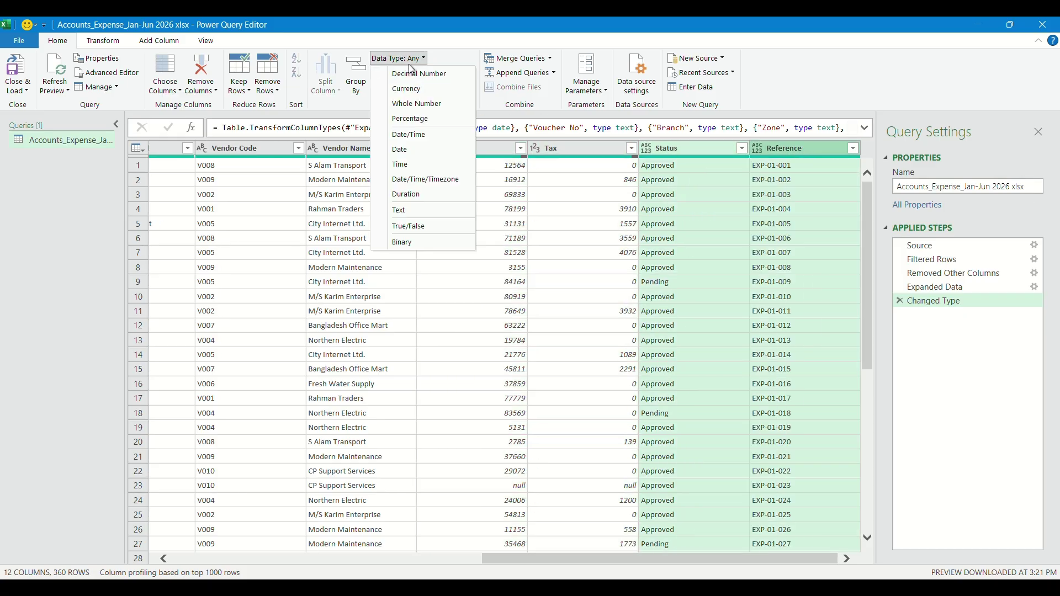
left_click(422, 211)
left_click_drag(653, 560, 736, 558)
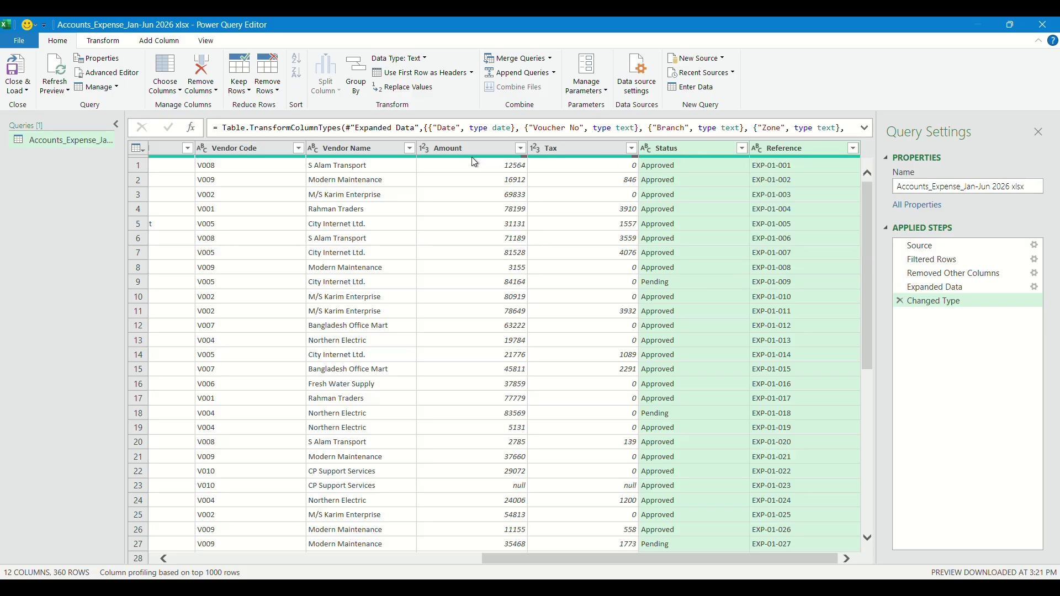
Check the Amount column's quality summary and turn on Column quality for the data preview.
mouse_move(472, 158)
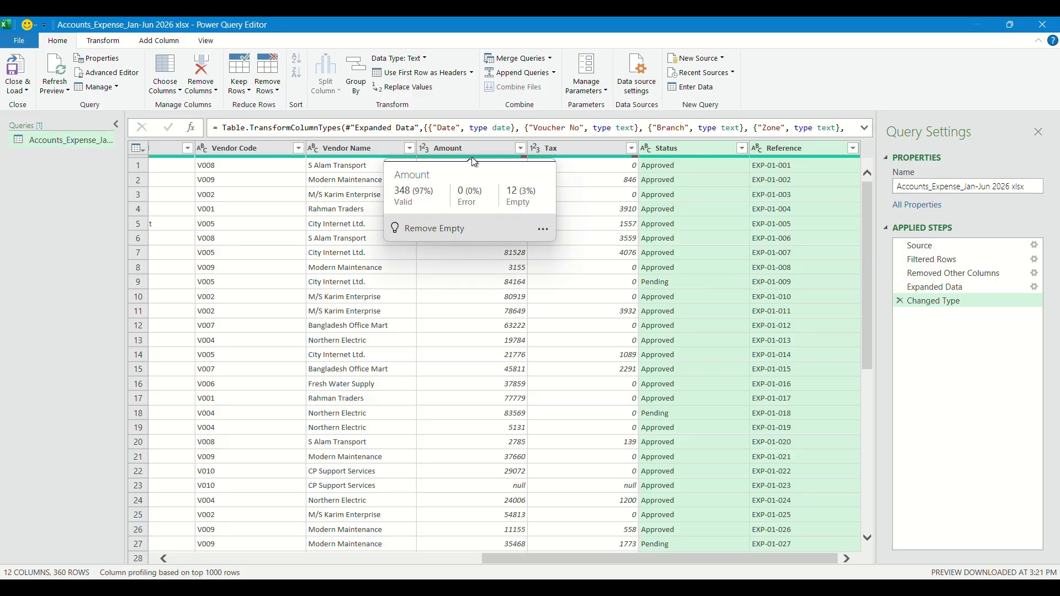
left_click(206, 41)
left_click(128, 90)
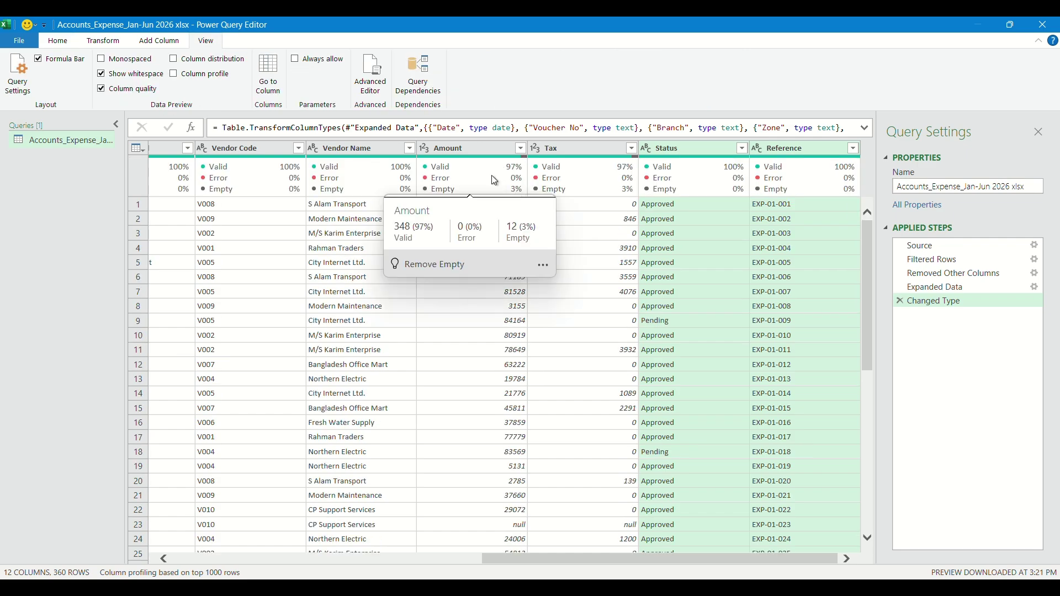
Examine the valid, error and empty percentages of the columns from Vendor Name to Reference, especially Amount and Tax.
mouse_move(481, 176)
scroll(493, 293, "down", 7)
scroll(491, 280, "up", 7)
left_click(331, 151)
left_click(475, 149)
left_click(571, 147)
left_click(715, 152)
left_click(803, 149)
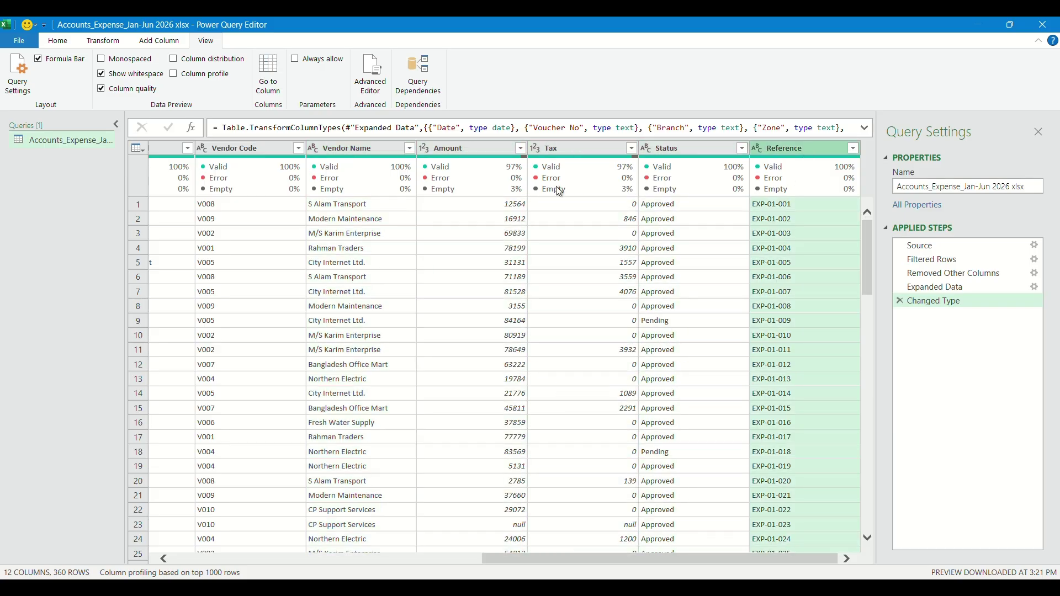
left_click(539, 149)
left_click(566, 150)
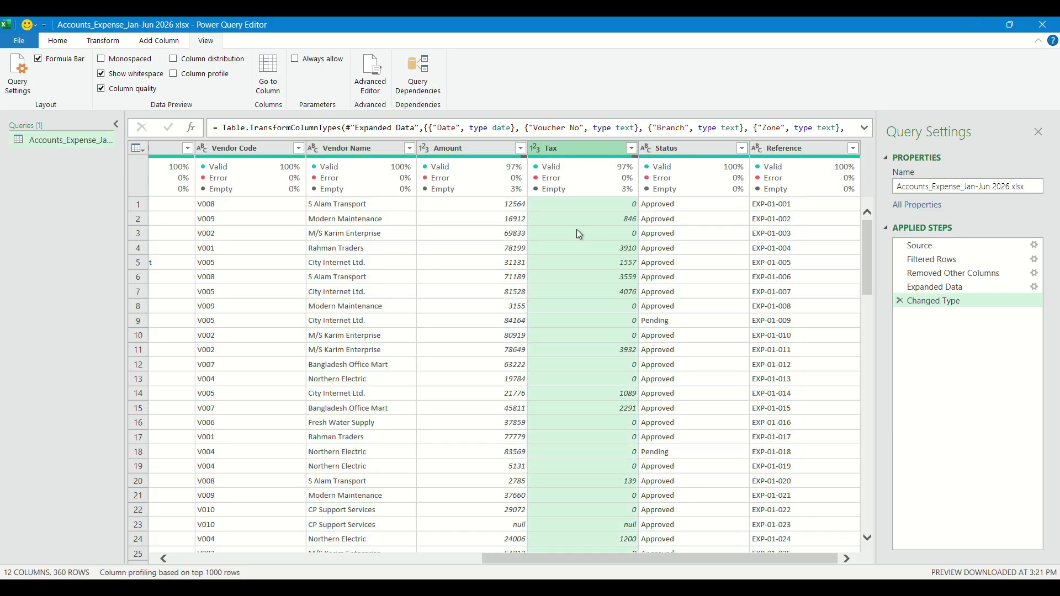
left_click(468, 147)
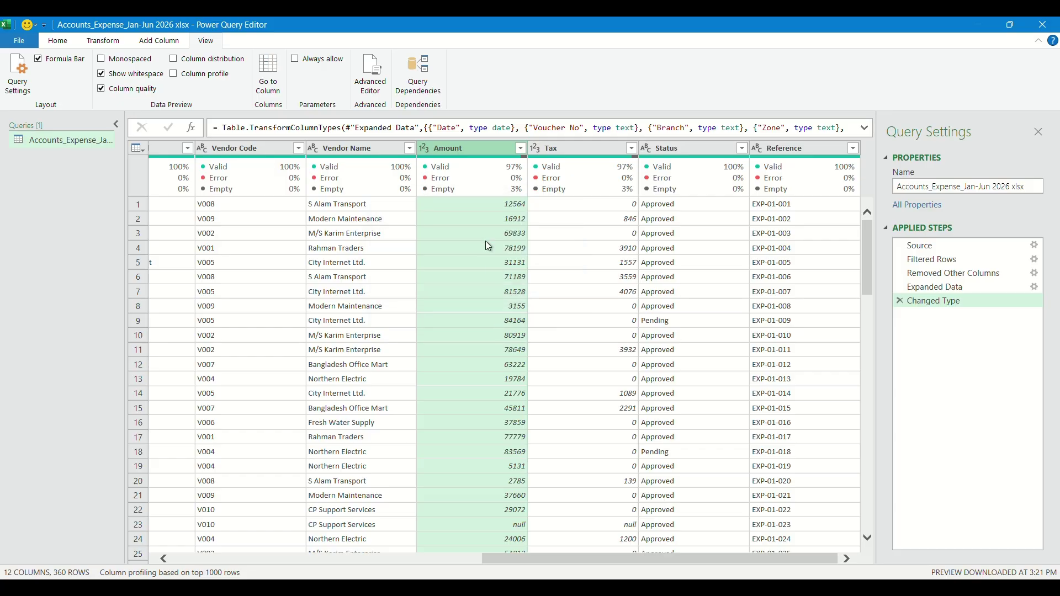
left_click(562, 147)
Replace null with 0 in the Amount column and check the column's filter values.
left_click(477, 150)
left_click(58, 40)
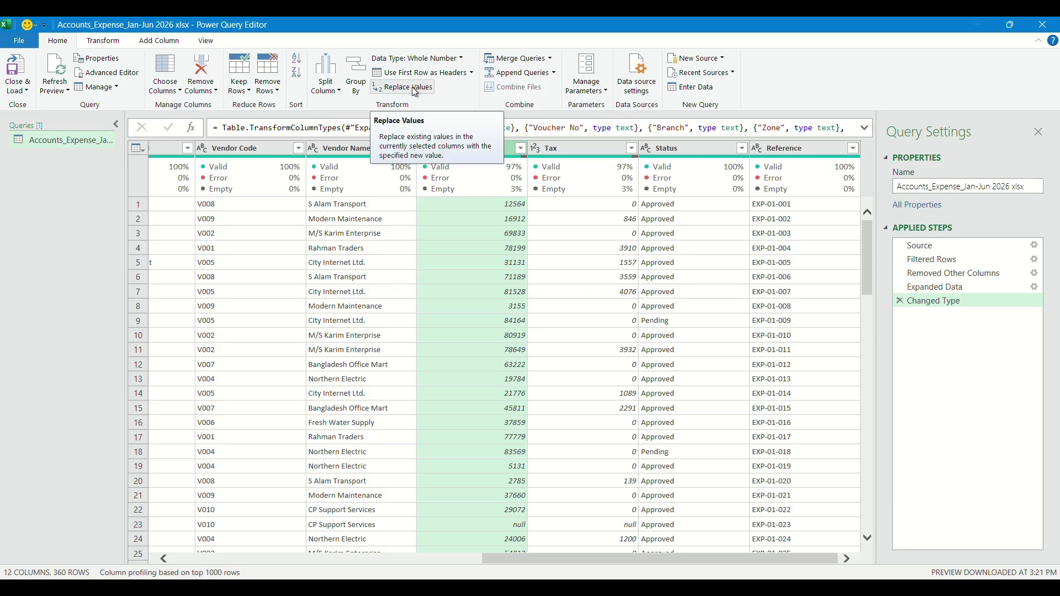
left_click(415, 92)
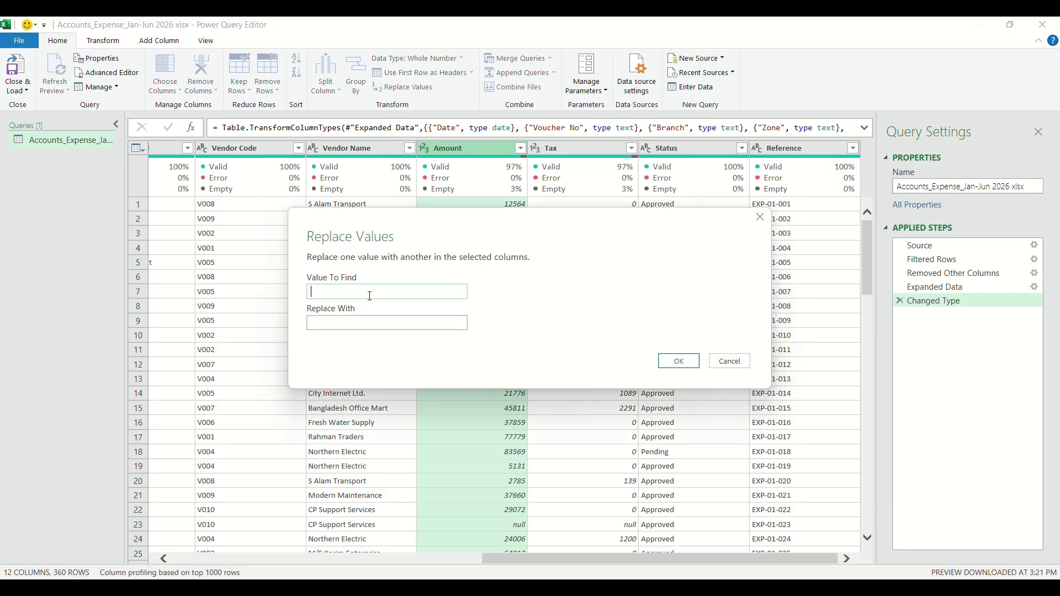
type("null")
left_click(365, 323)
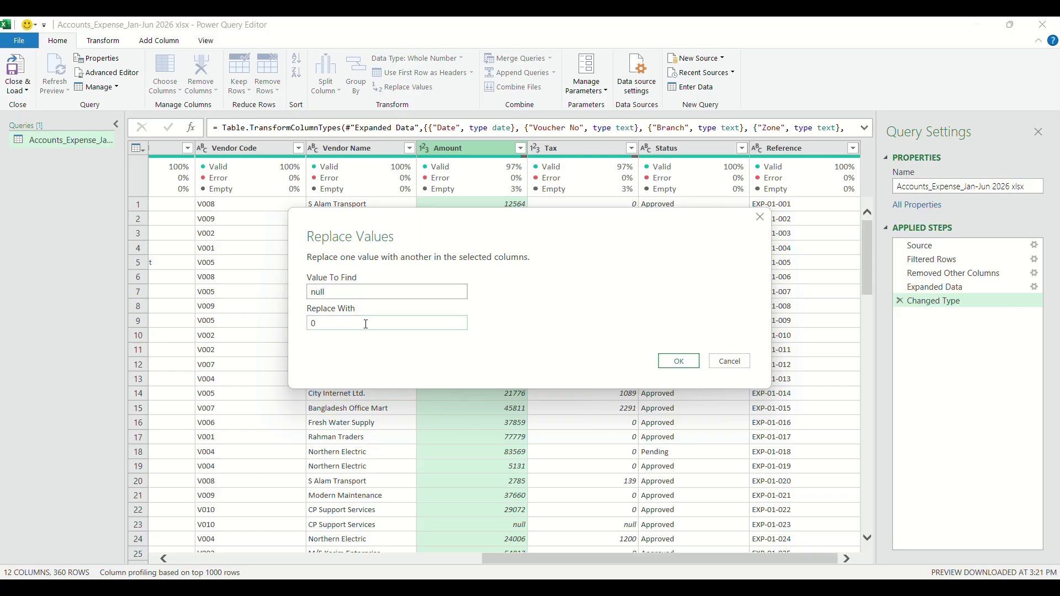
left_click(679, 361)
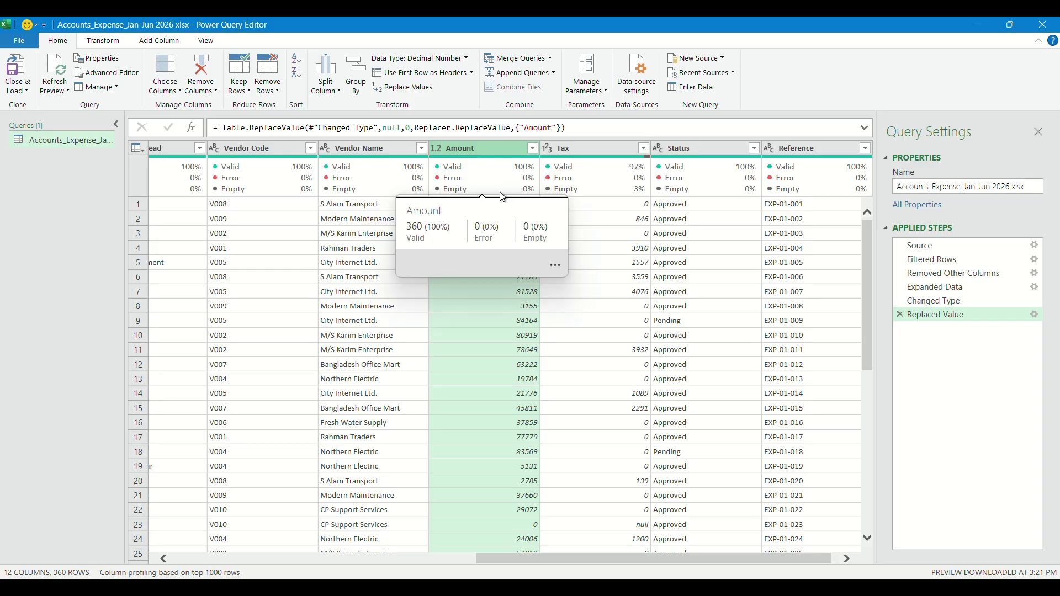
left_click(532, 148)
left_click(505, 548)
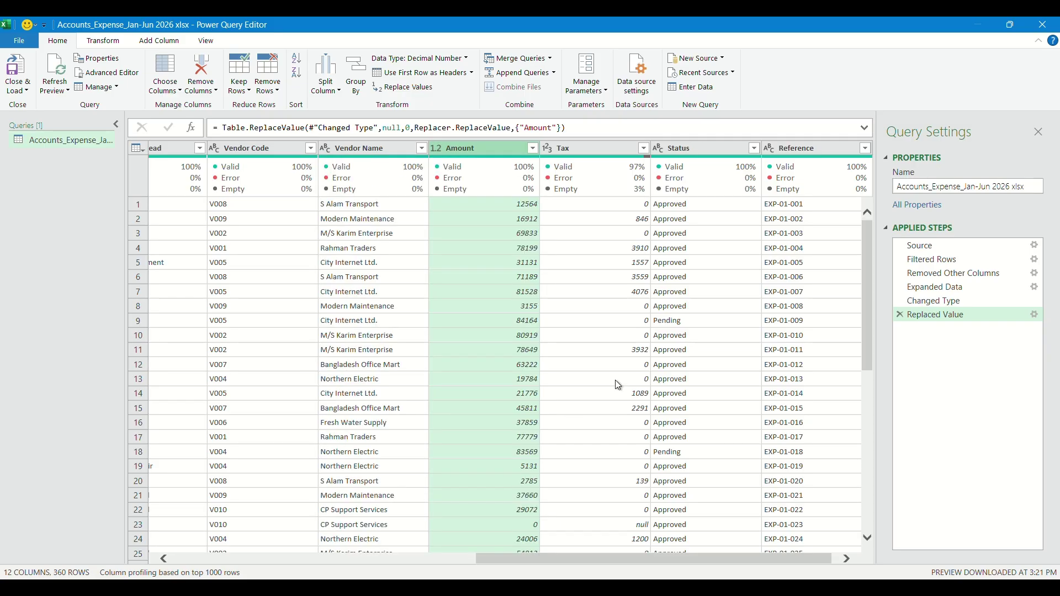
Remove the Replaced Value step from the query and check the Amount column's filter list for null entries.
left_click(899, 315)
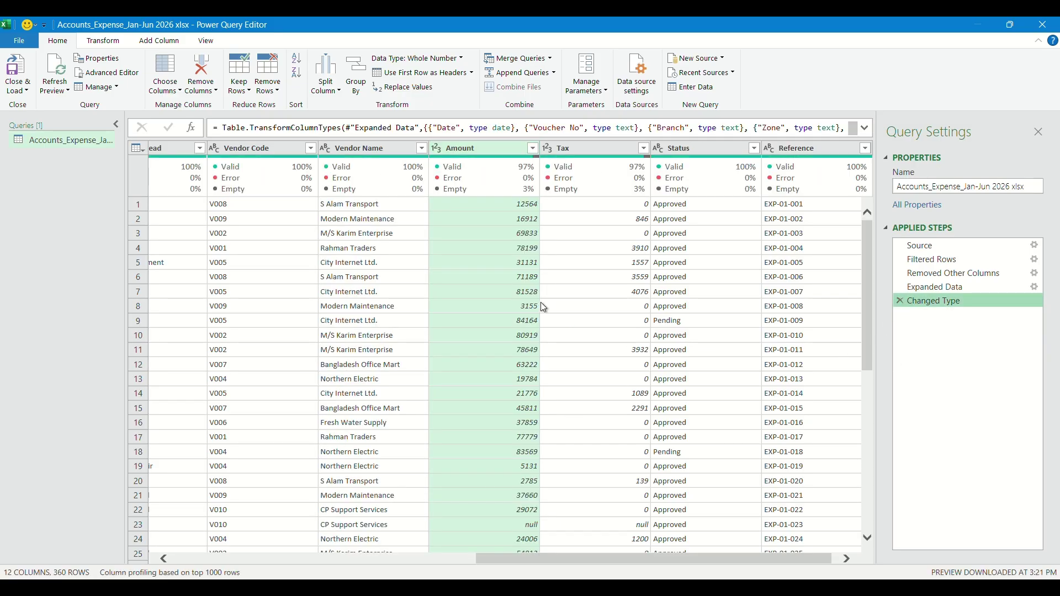
left_click(534, 149)
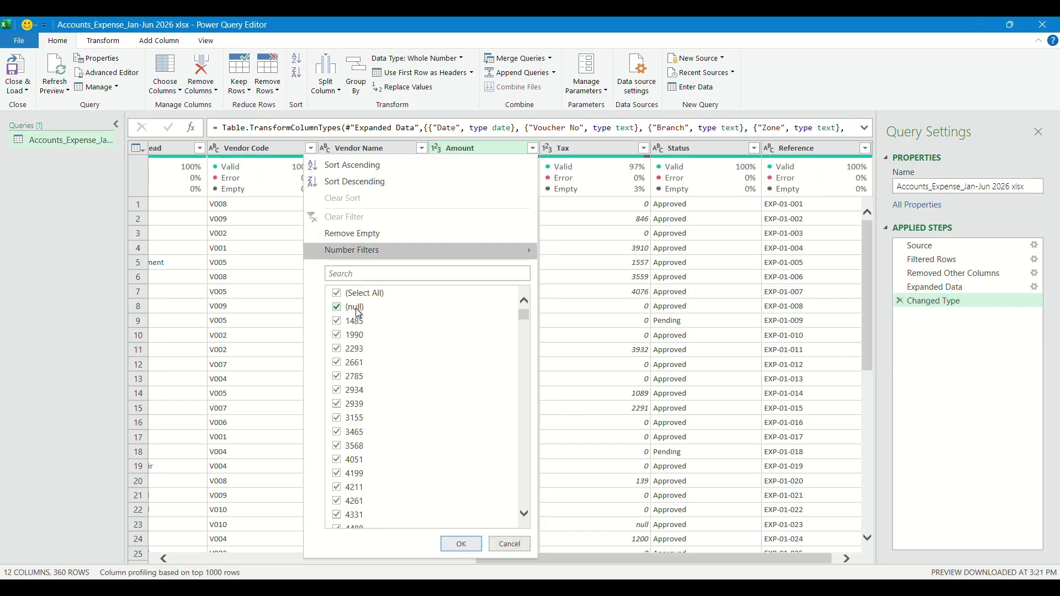
left_click(511, 542)
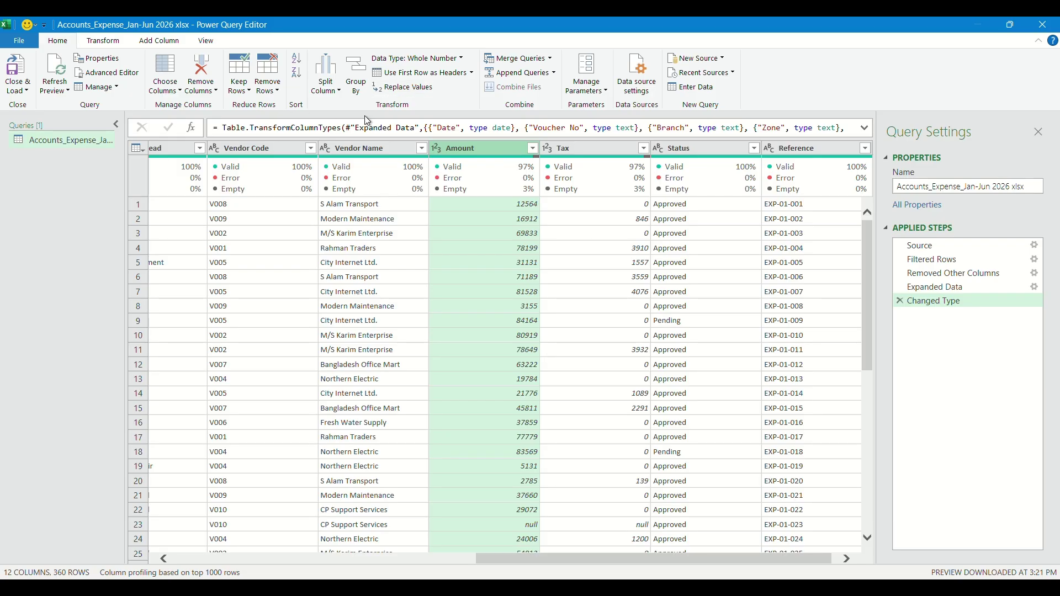
Replace every null value in the Amount column with 0.
left_click(102, 41)
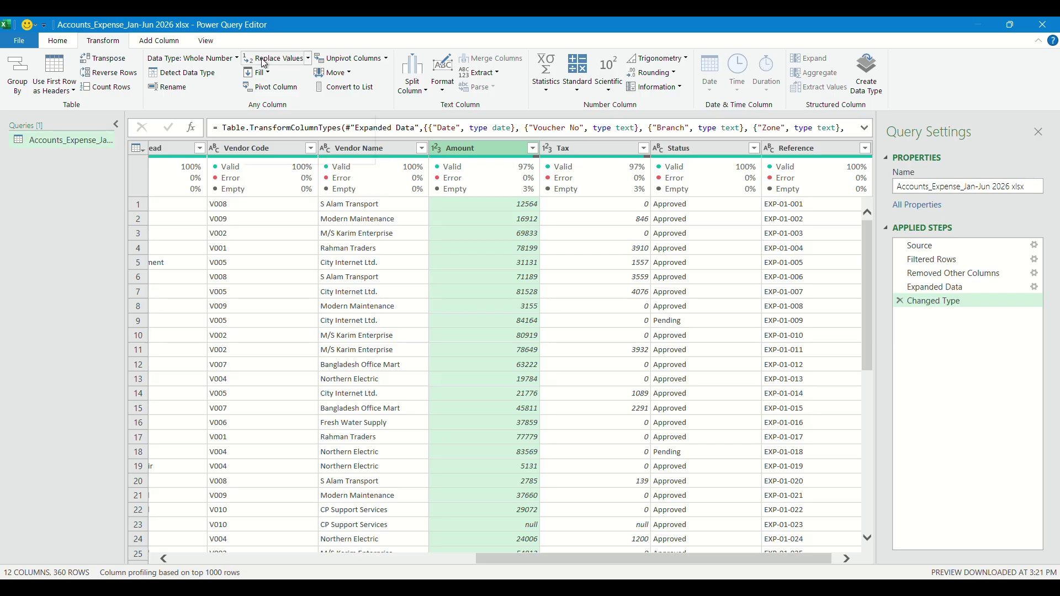
left_click(307, 58)
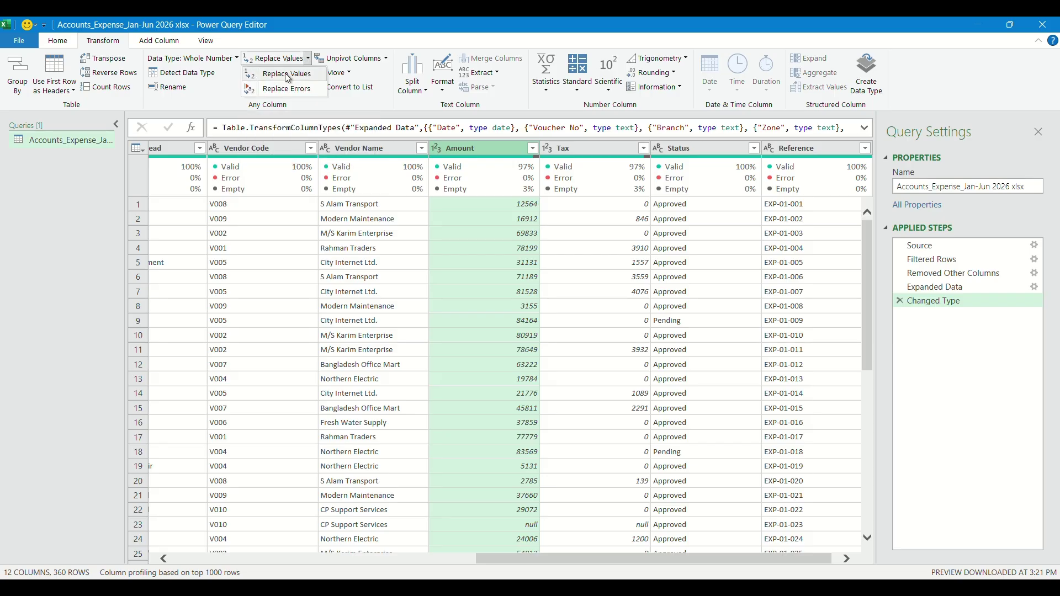
left_click(286, 74)
type("nu")
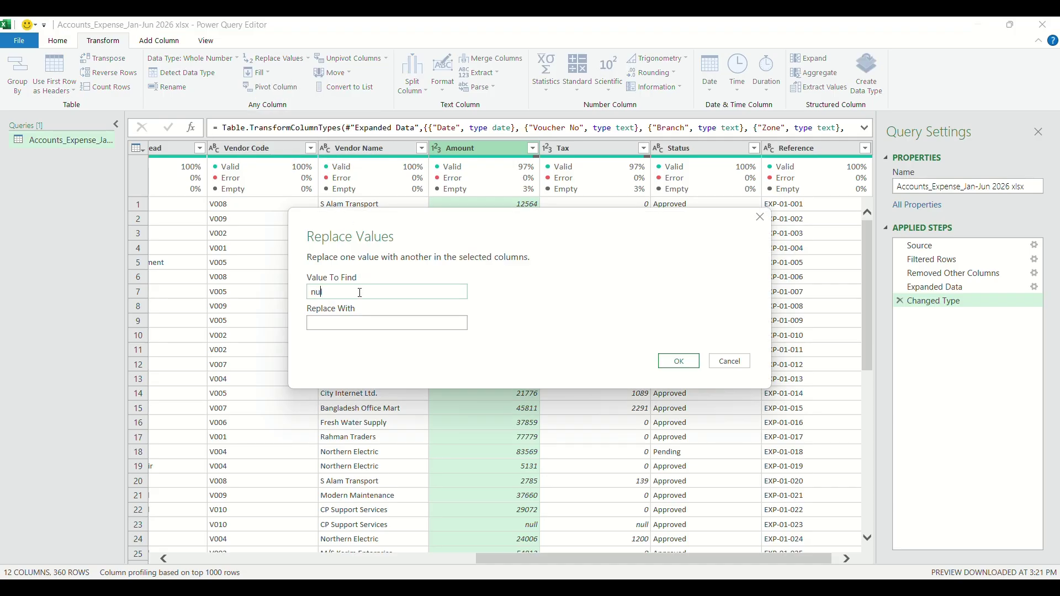
type("ll")
left_click(354, 324)
type("0")
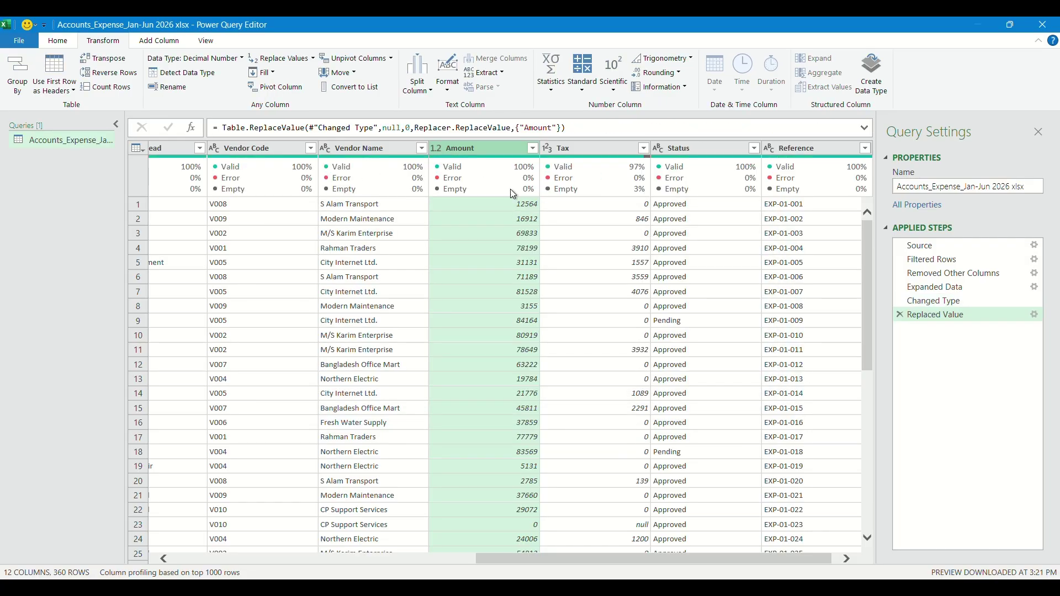
Replace every null value in the Tax column with 0.
left_click(625, 151)
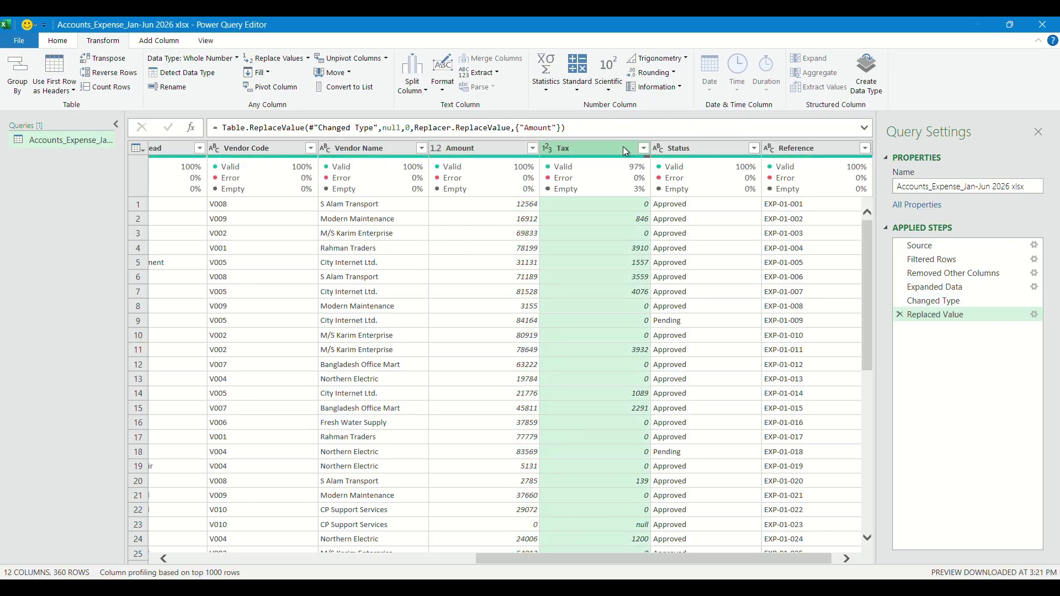
left_click(274, 58)
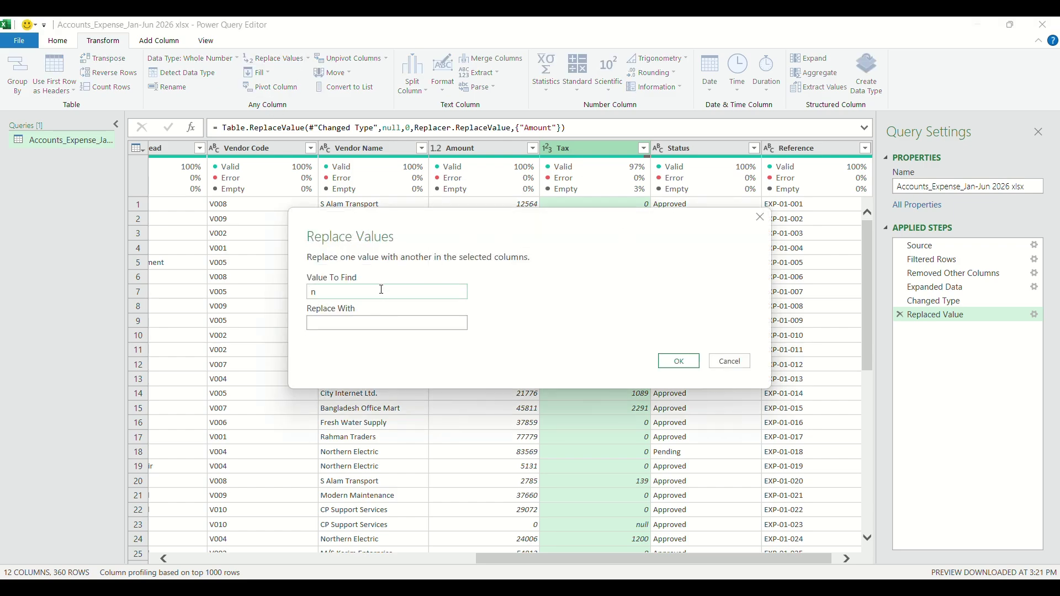
left_click(410, 325)
key("Return")
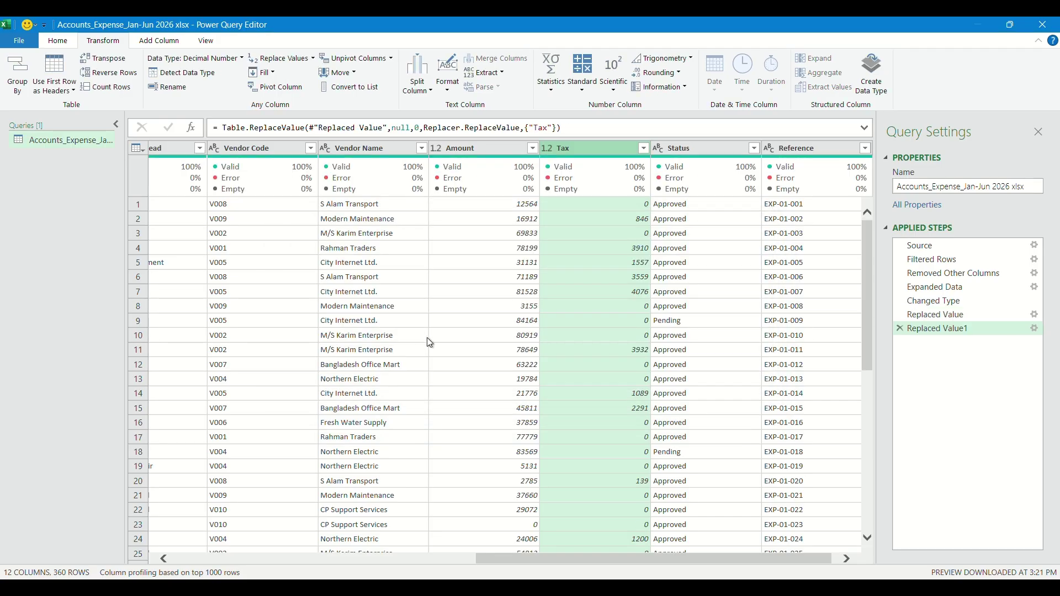
Turn off the column quality display in the data preview.
left_click_drag(646, 555, 558, 279)
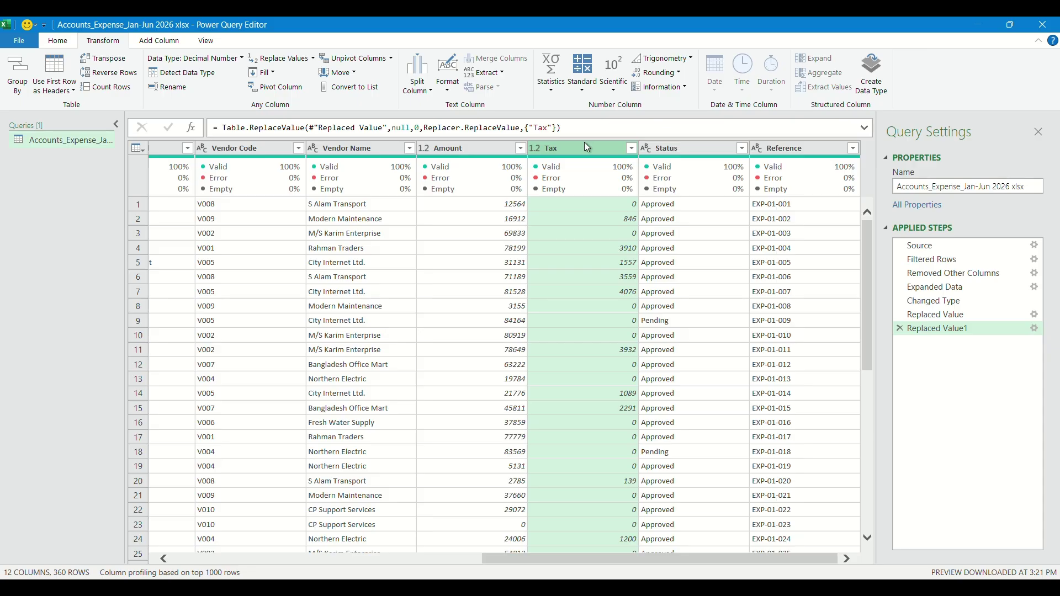
left_click(206, 40)
left_click(143, 89)
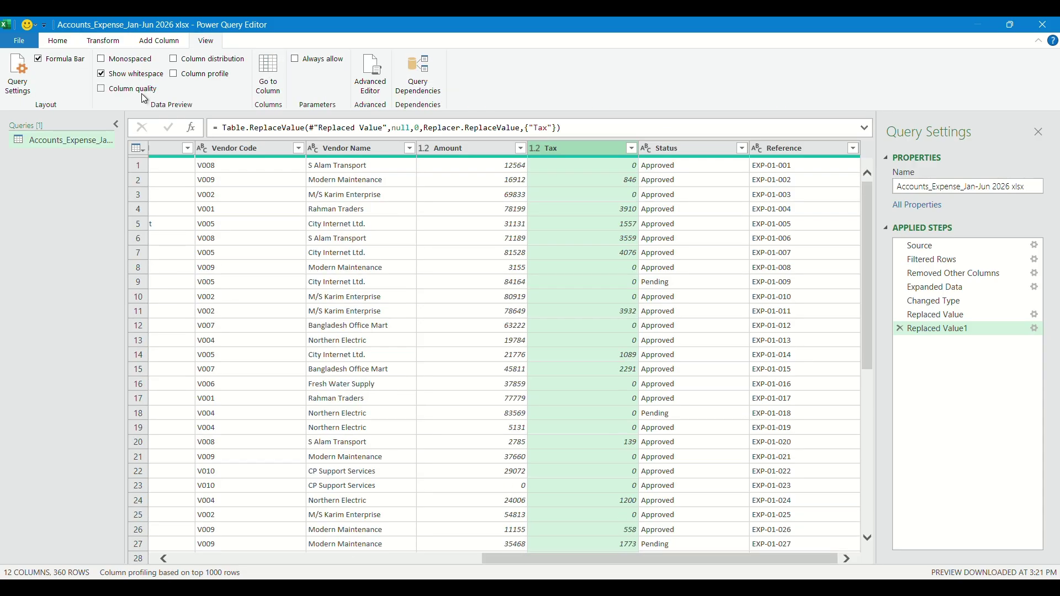
Check the Branch column's filter values for inconsistent entries, leaving the column unfiltered.
left_click_drag(665, 558, 315, 359)
left_click(297, 149)
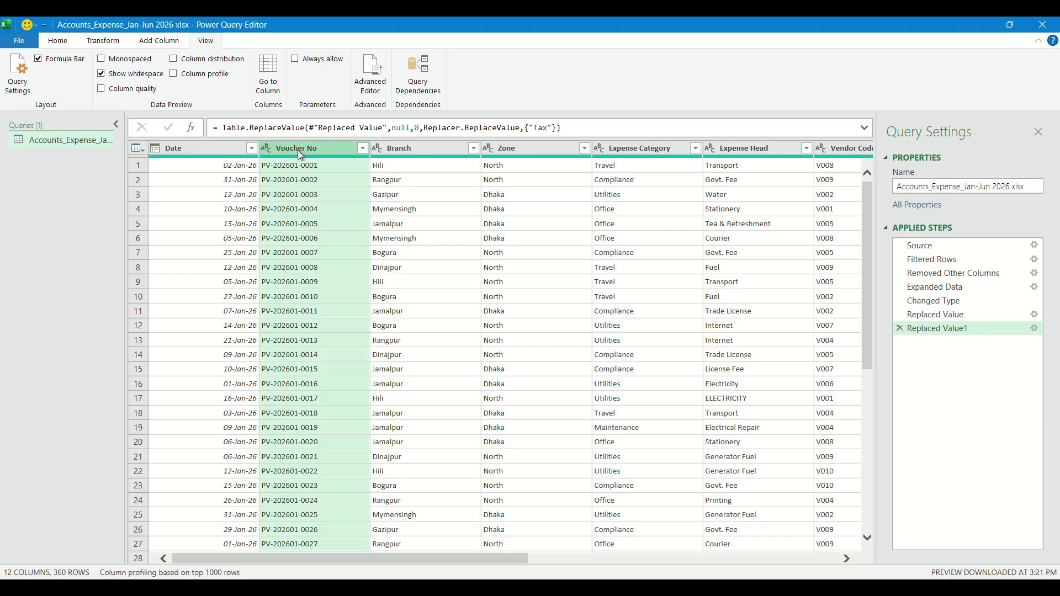
left_click(427, 149)
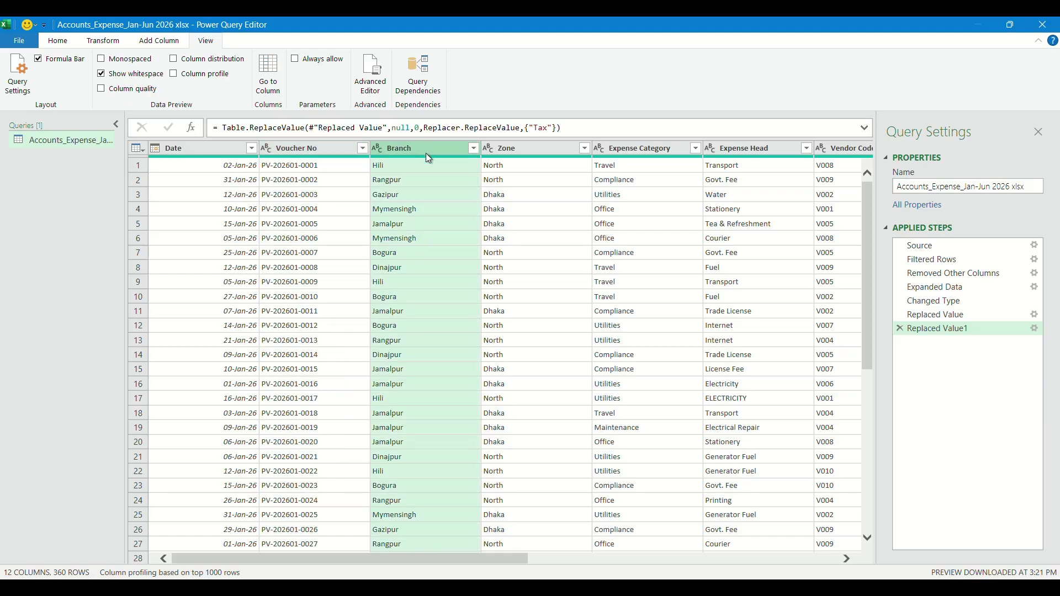
left_click(473, 148)
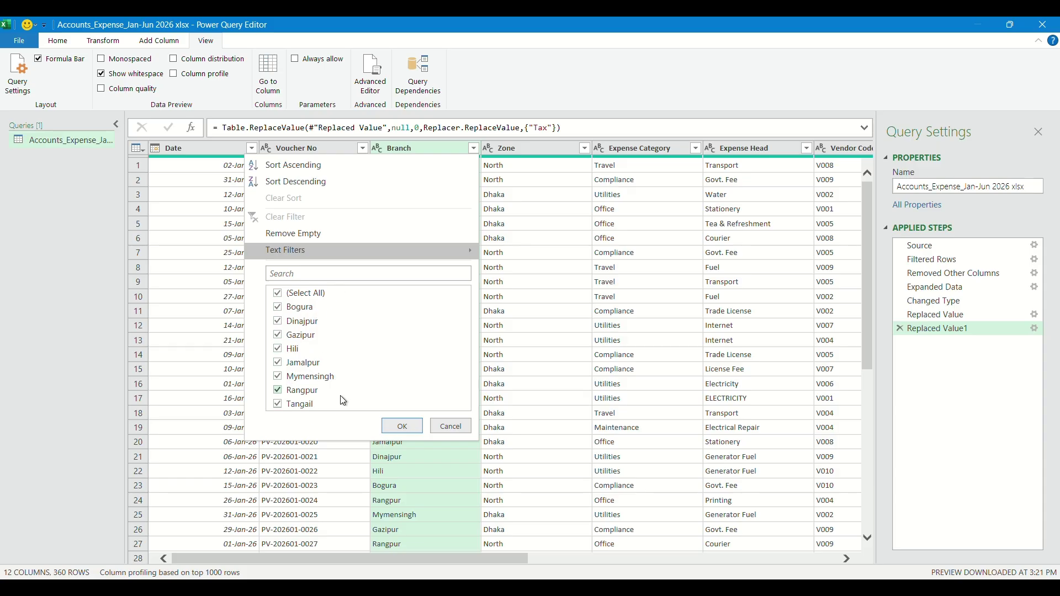
left_click(445, 428)
Check the filter values of the Zone and Expense Category columns without applying a filter.
left_click(538, 150)
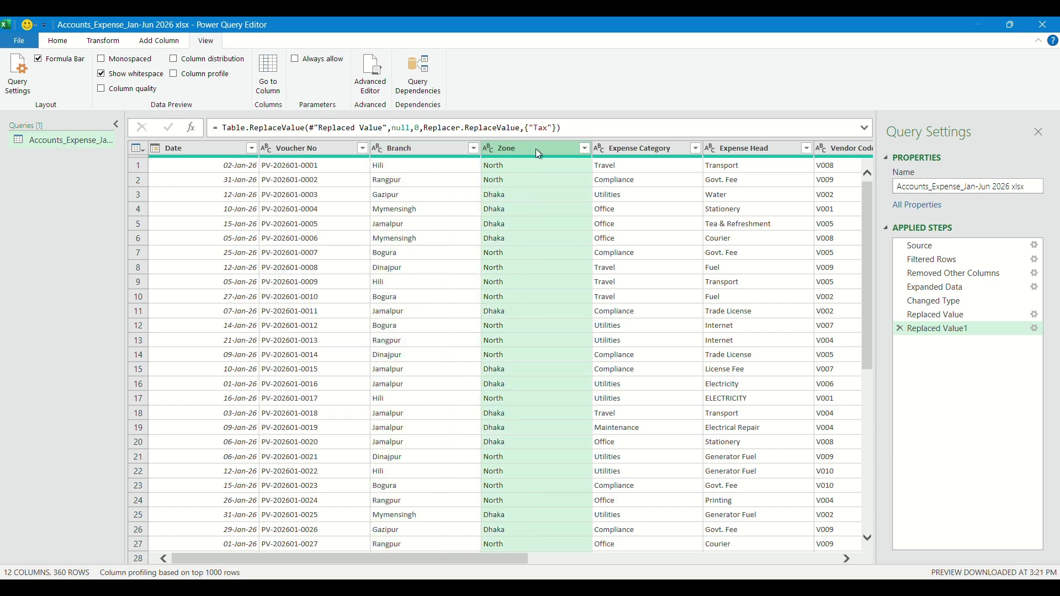
left_click(585, 149)
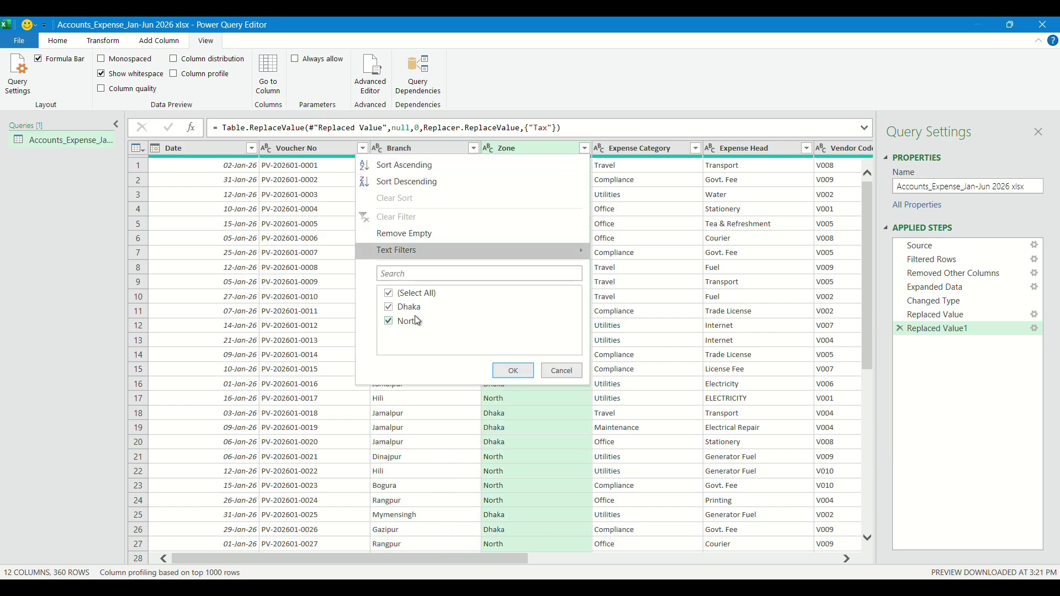
left_click(563, 371)
left_click(641, 148)
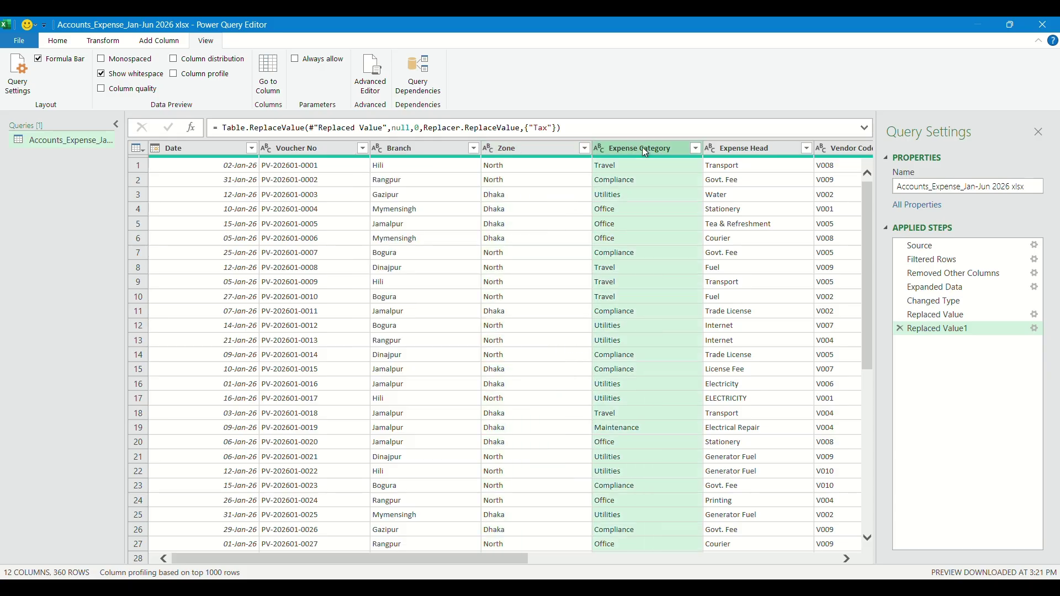
left_click(695, 148)
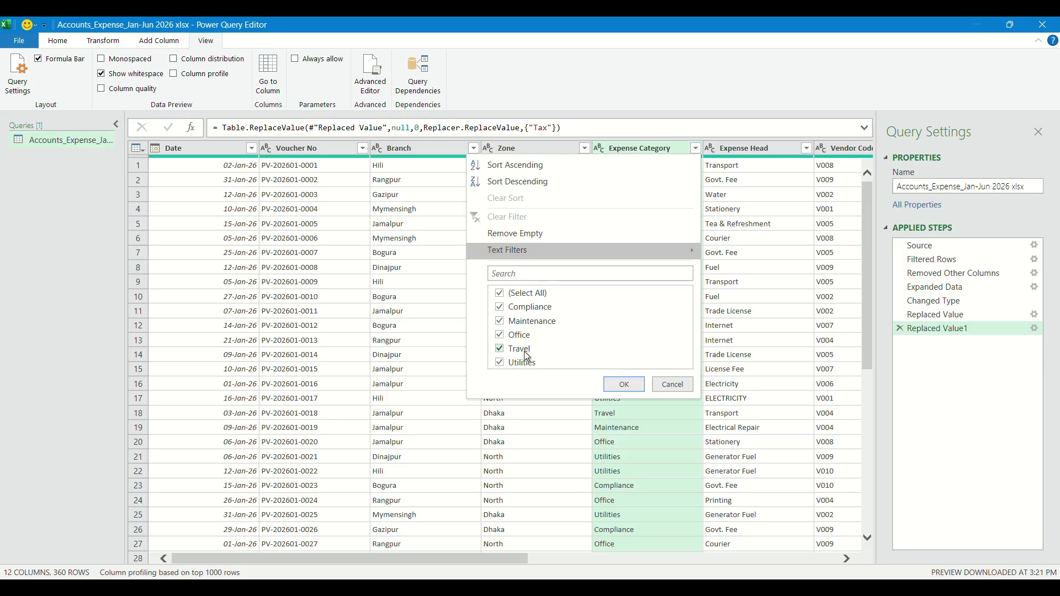
left_click(672, 385)
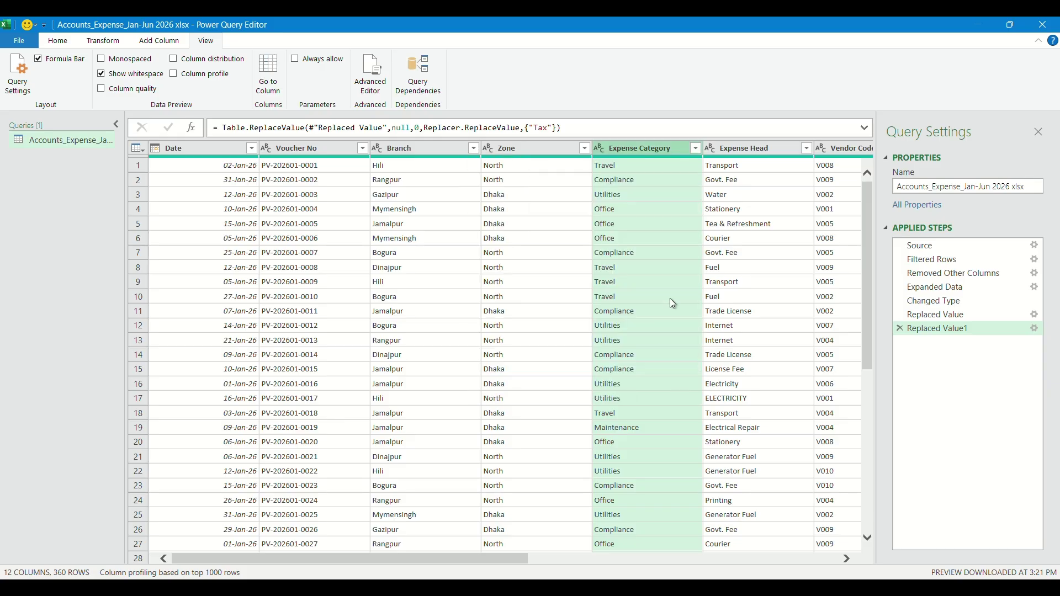
Examine the Expense Head column's full filter list for entries that differ only in letter case.
left_click(766, 149)
left_click(806, 148)
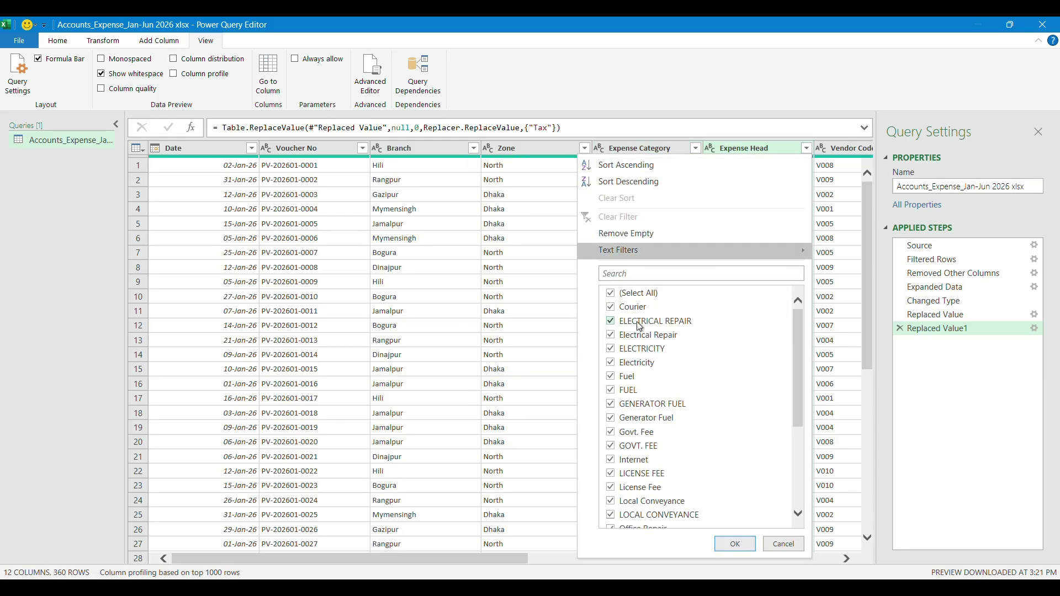
scroll(647, 317, "down", 3)
scroll(650, 382, "down", 1)
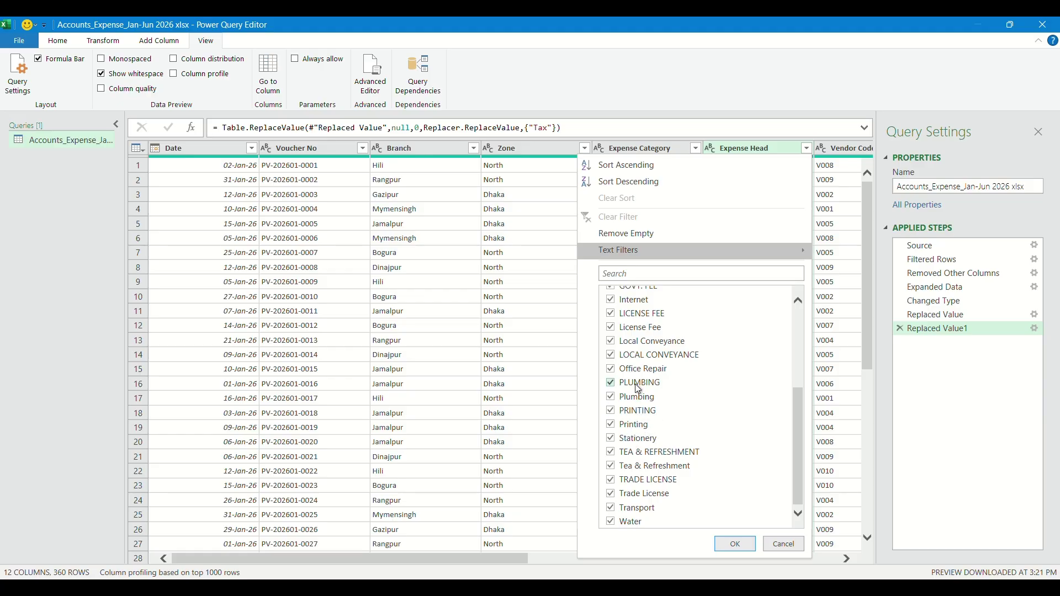
scroll(650, 339, "up", 4)
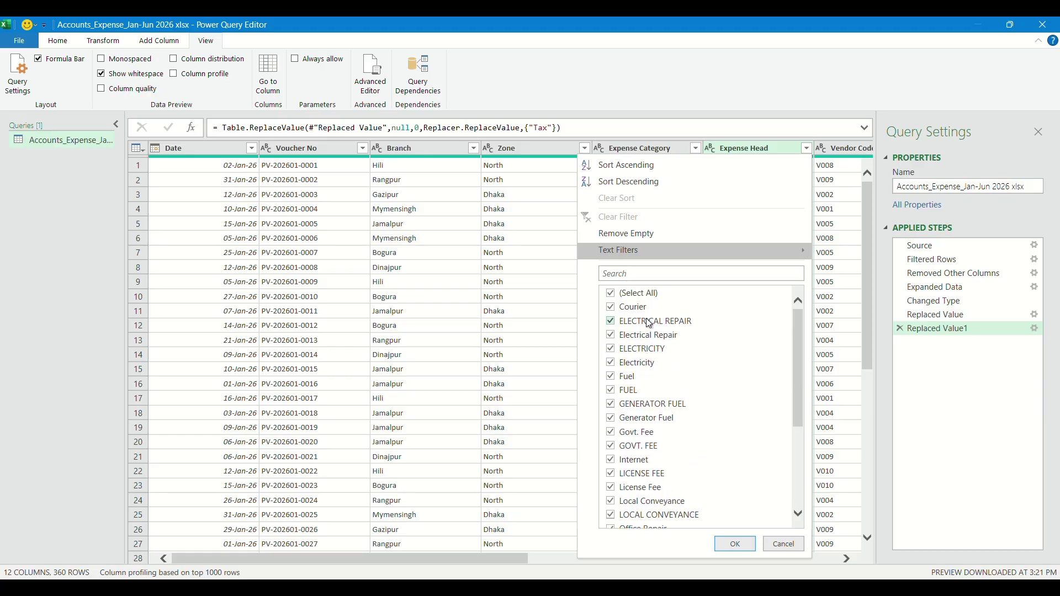
scroll(649, 323, "down", 5)
left_click(794, 546)
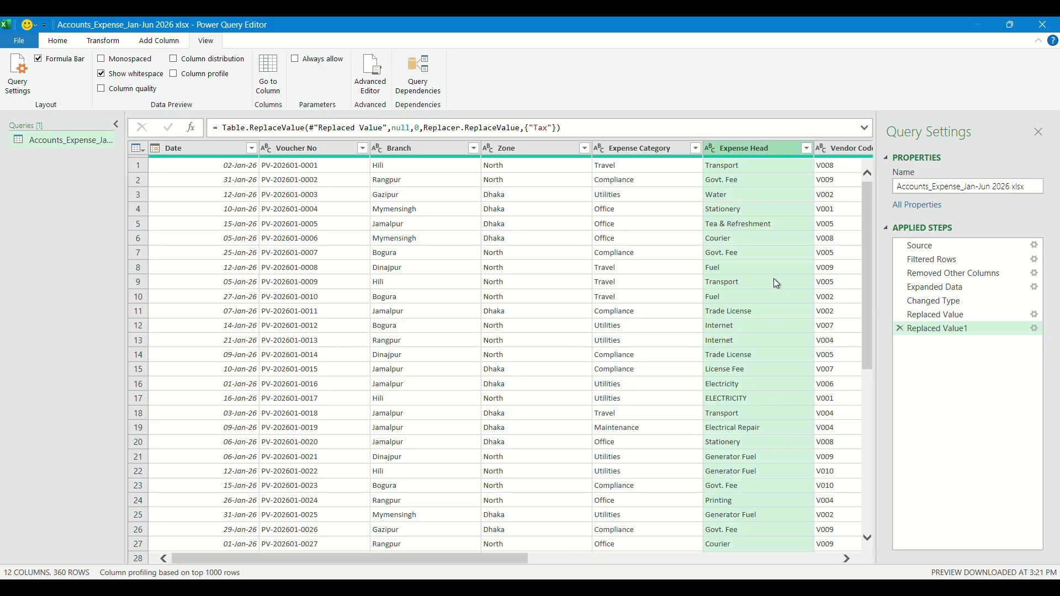
left_click(805, 149)
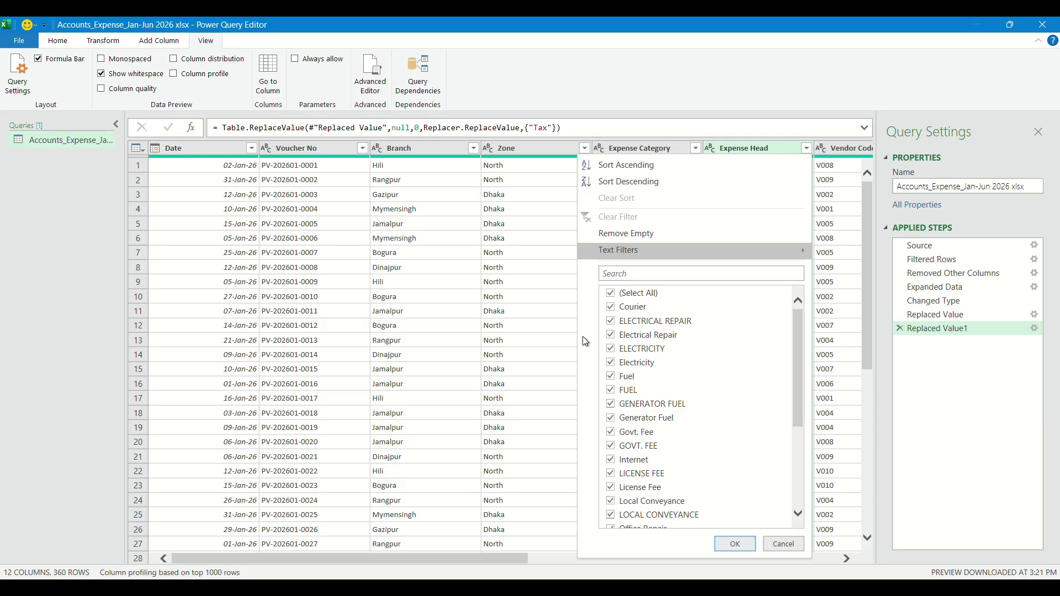
left_click(783, 546)
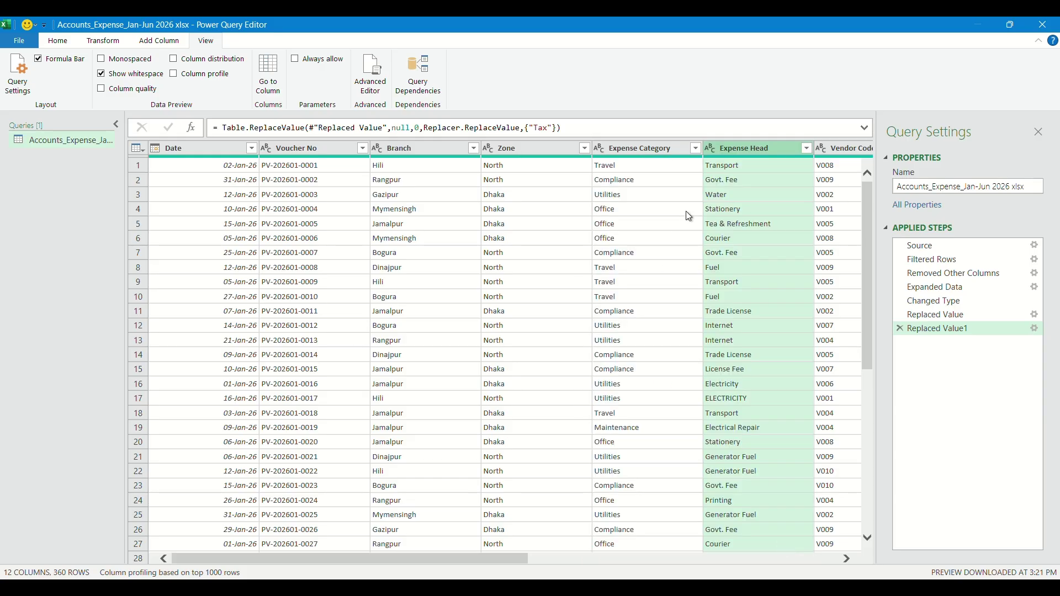
Capitalize each word in the Expense Head column and check its filter list for remaining duplicates.
left_click(67, 42)
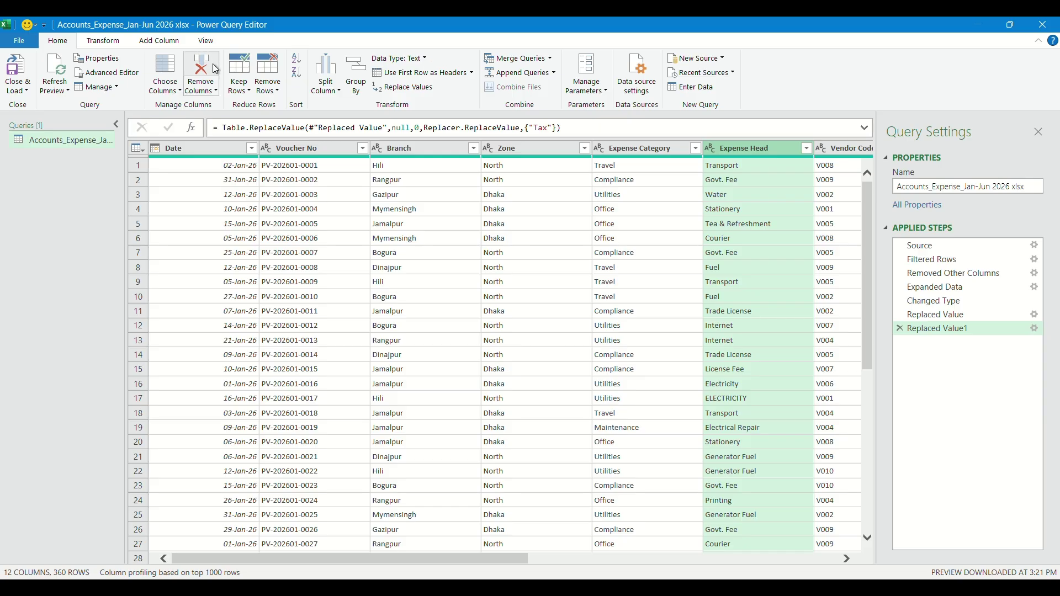
left_click(103, 40)
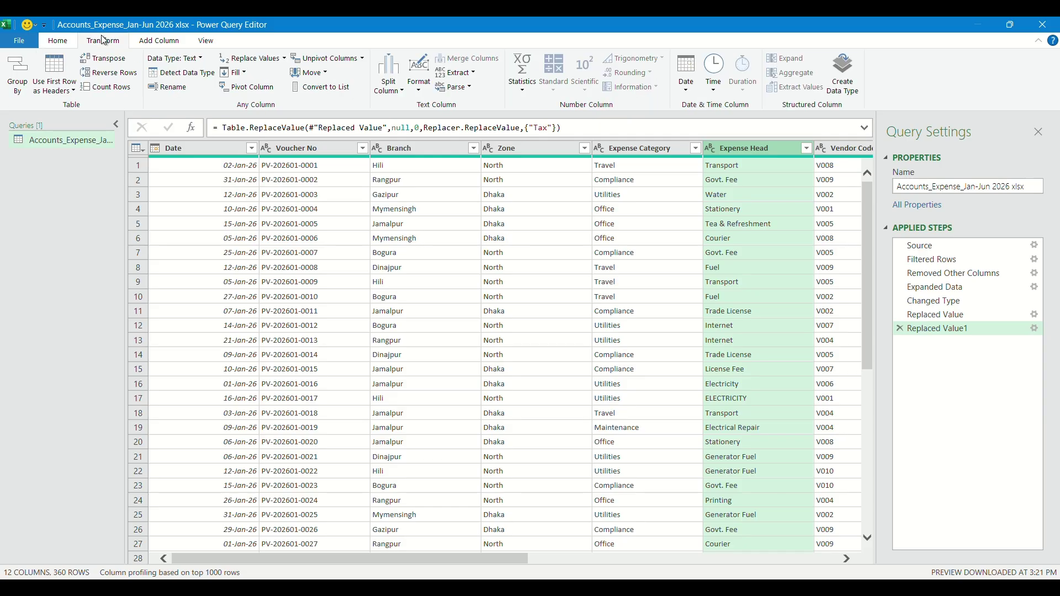
left_click(419, 88)
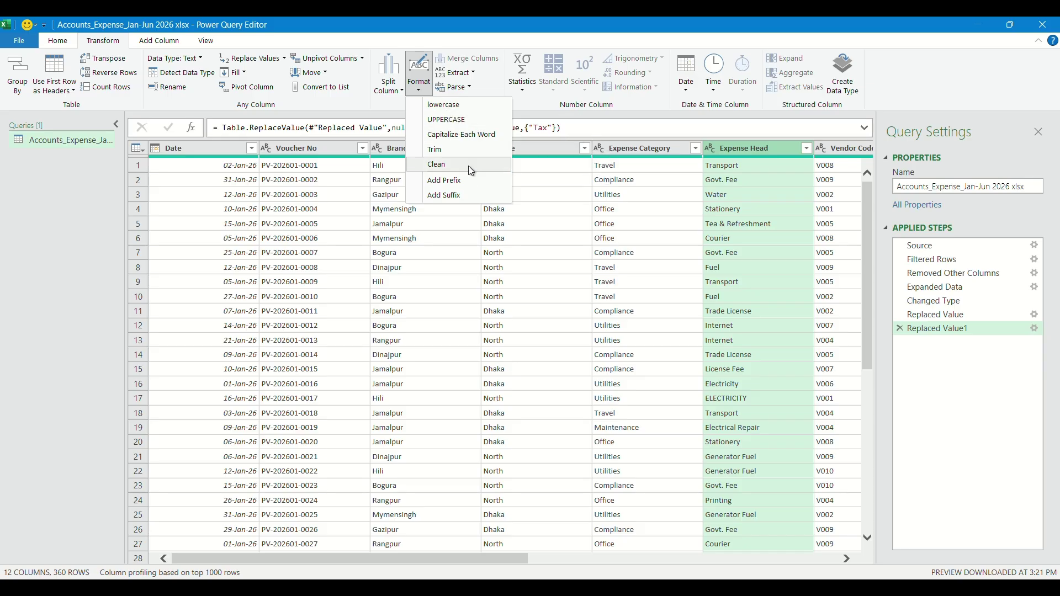
left_click(468, 134)
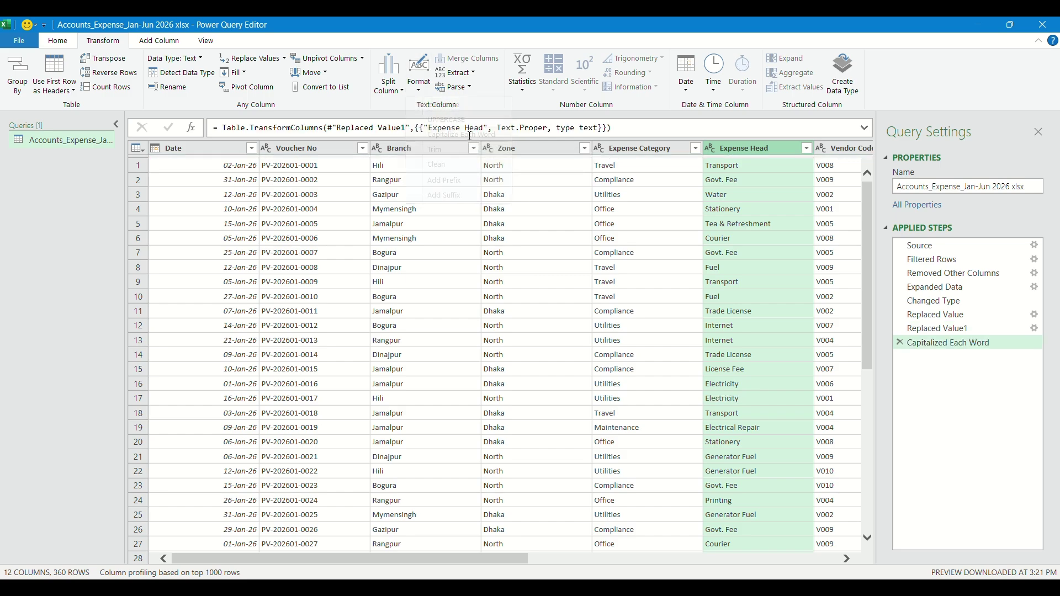
left_click(807, 148)
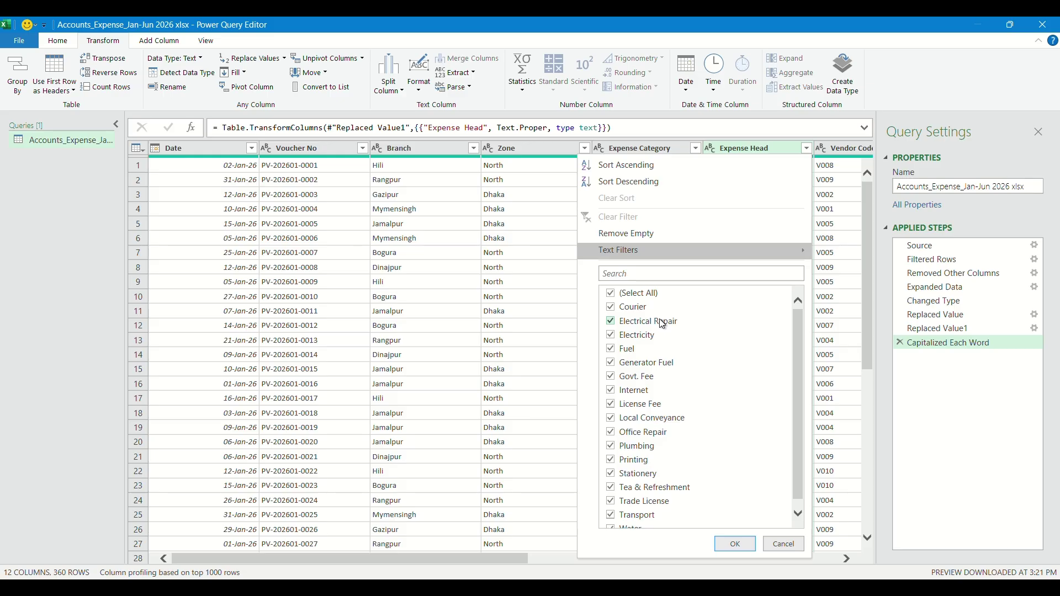
scroll(662, 322, "down", 1)
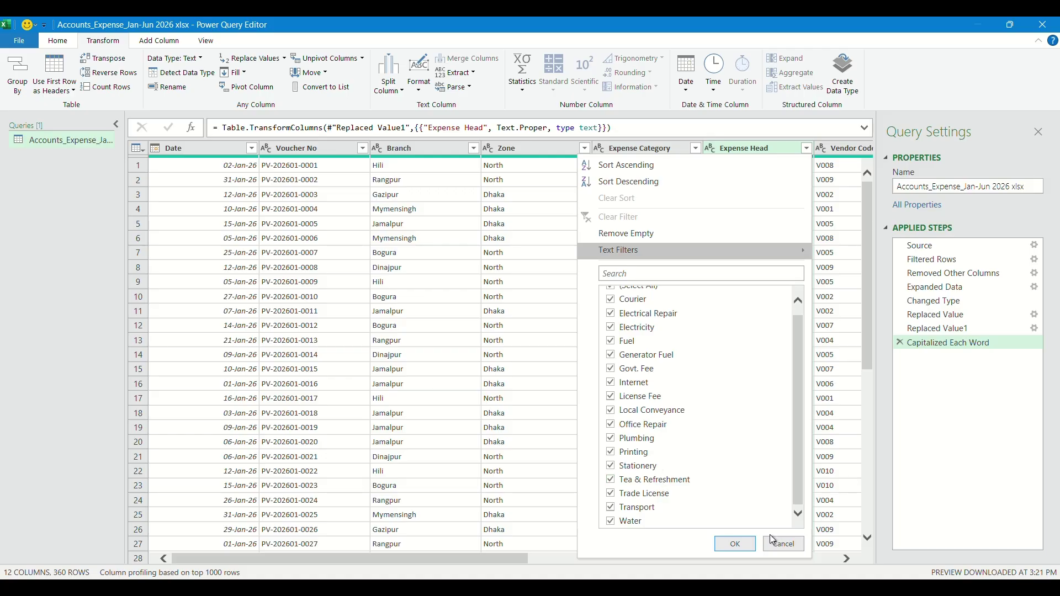
left_click(783, 544)
Check the filter values of the Vendor Code and Vendor Name columns without applying a filter.
left_click(464, 148)
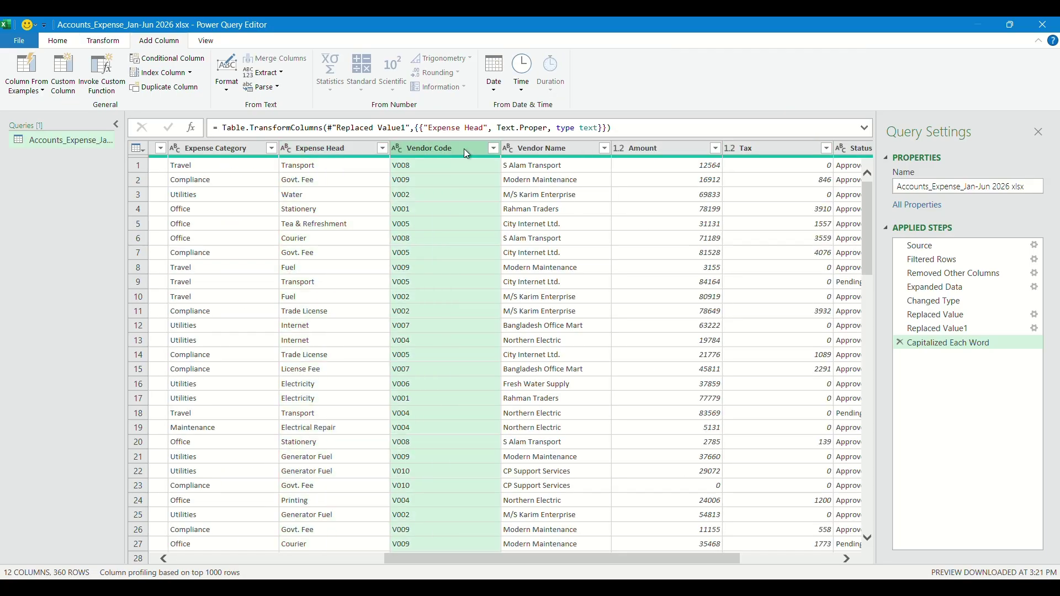
left_click(491, 148)
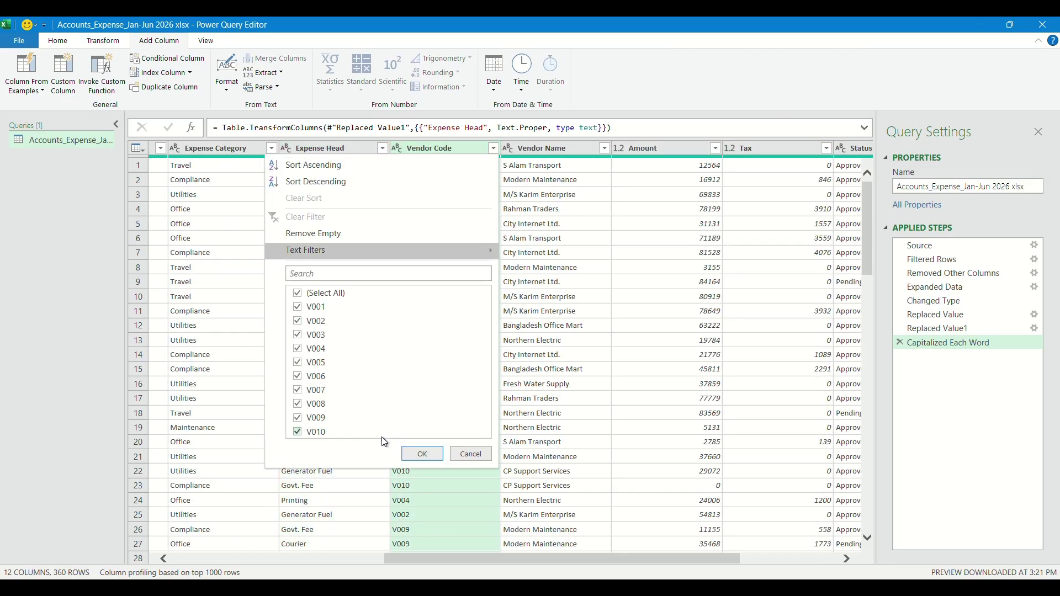
left_click(470, 455)
left_click(549, 149)
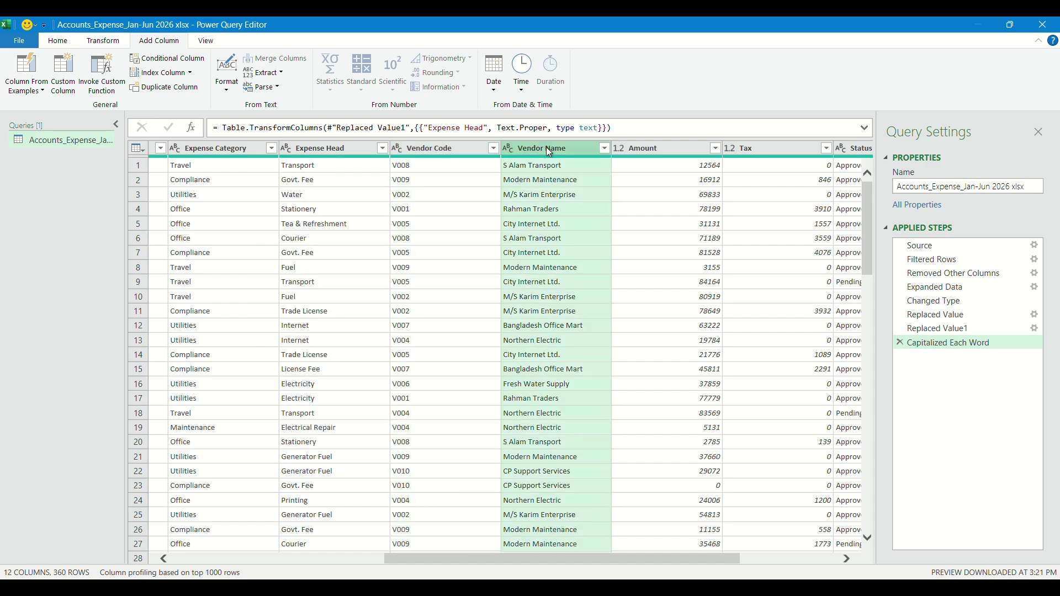
left_click(605, 148)
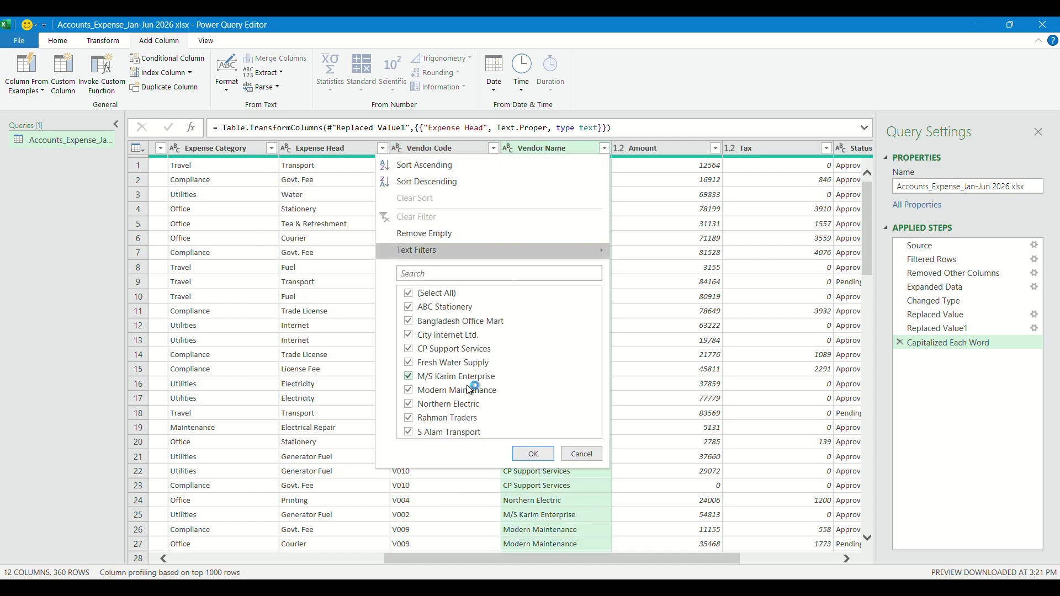
left_click(577, 453)
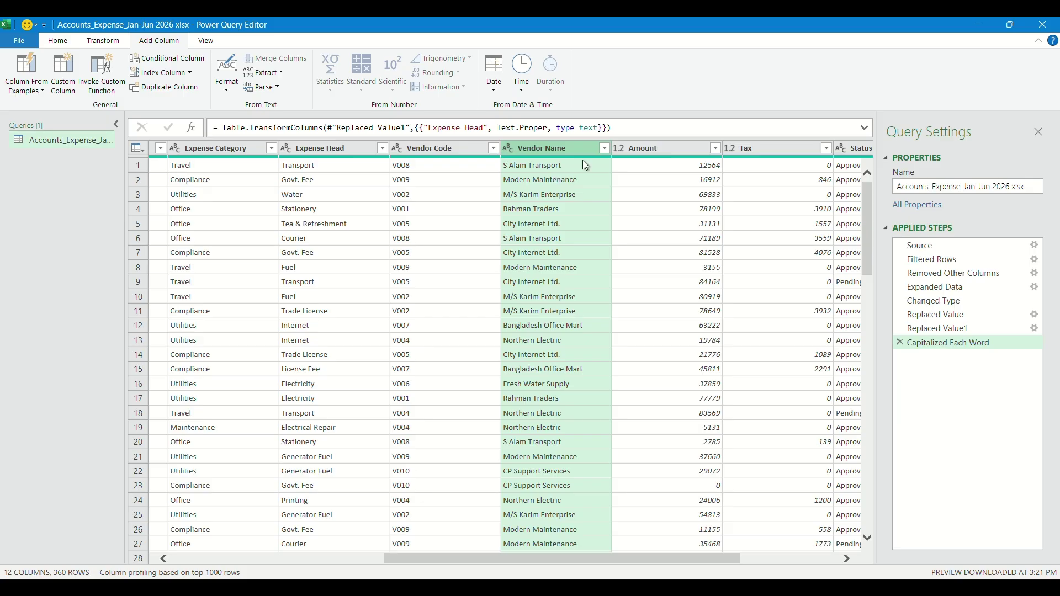
Trim the text in all columns from Voucher No through Vendor Code.
left_click_drag(665, 559, 456, 559)
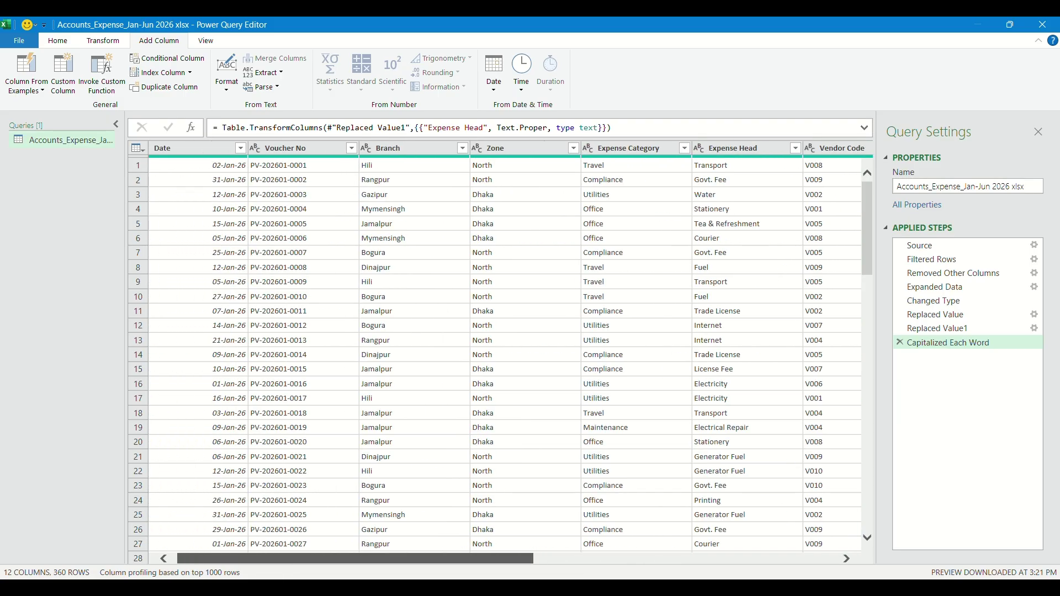
left_click(313, 144)
left_click(826, 148, "shift")
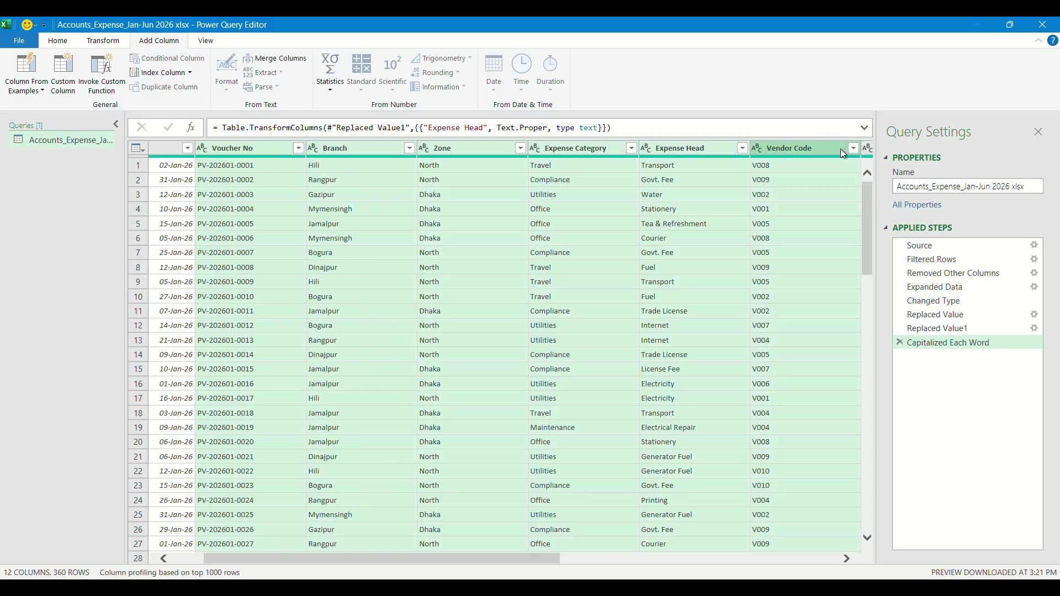
left_click(103, 40)
left_click(426, 93)
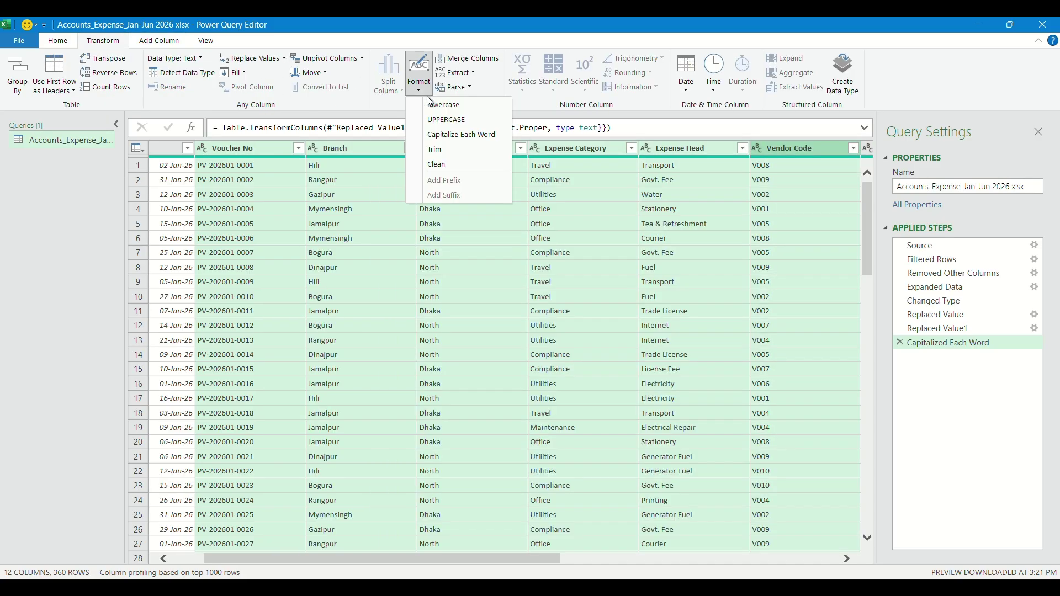
left_click(436, 150)
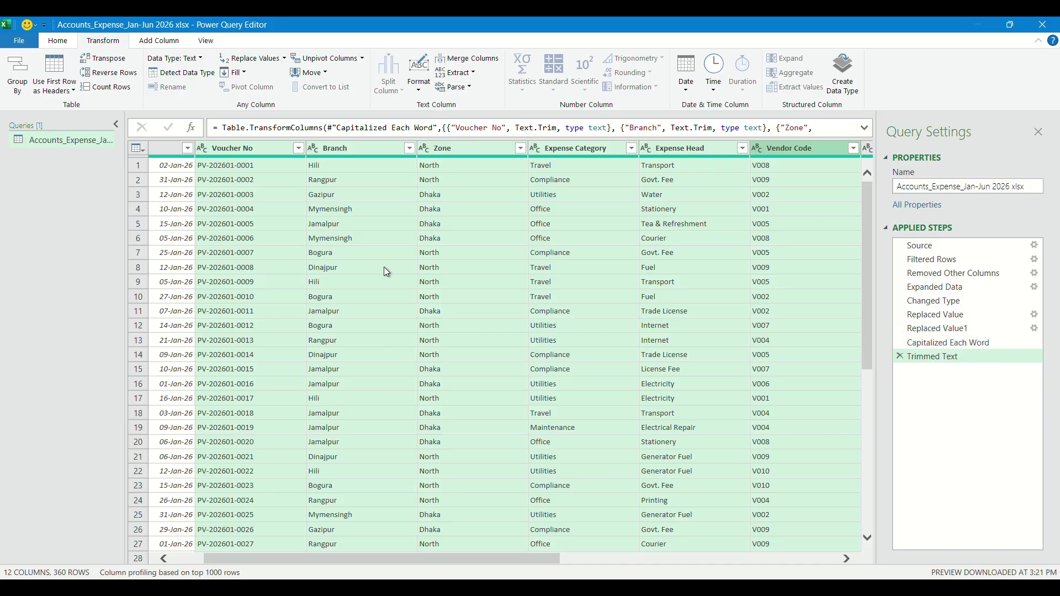
Clean non-printable characters from the text in the Voucher No through Vendor Code columns.
left_click(419, 83)
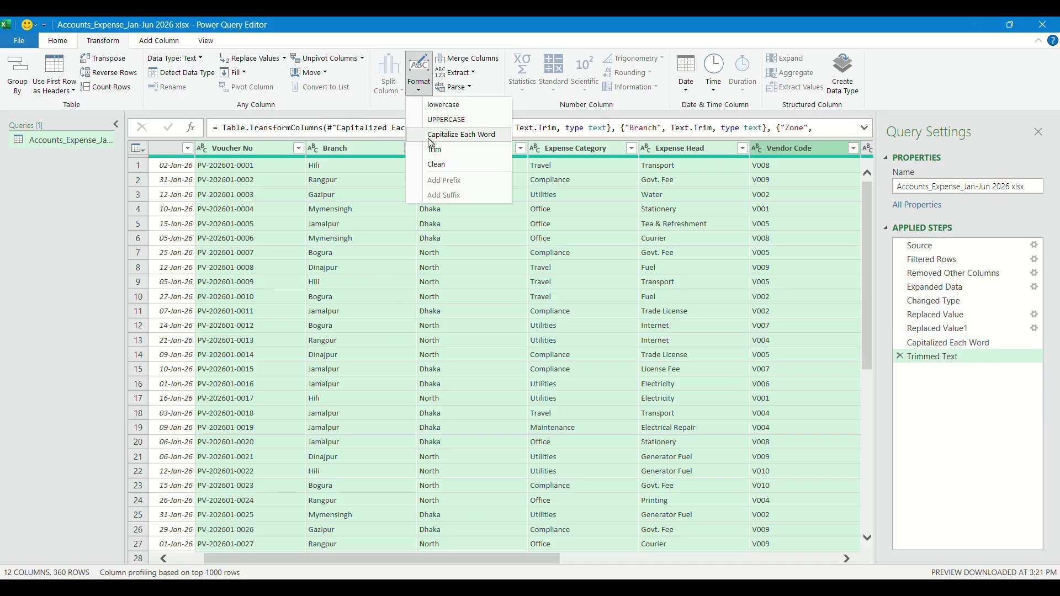
left_click(449, 165)
Trim and clean the text in the Vendor Name column.
left_click_drag(511, 559, 582, 551)
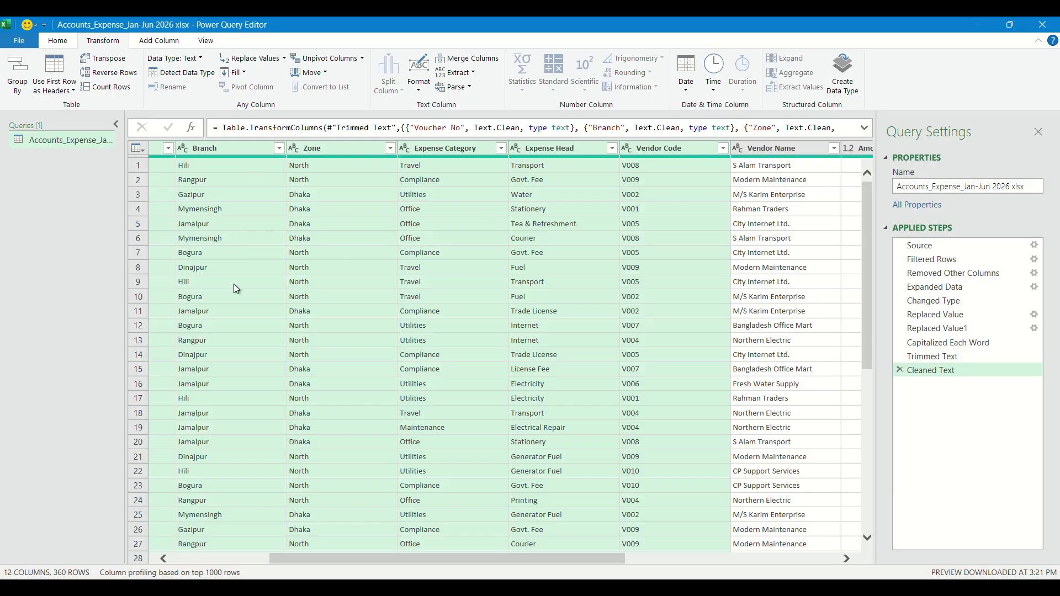
left_click(778, 149)
left_click(419, 92)
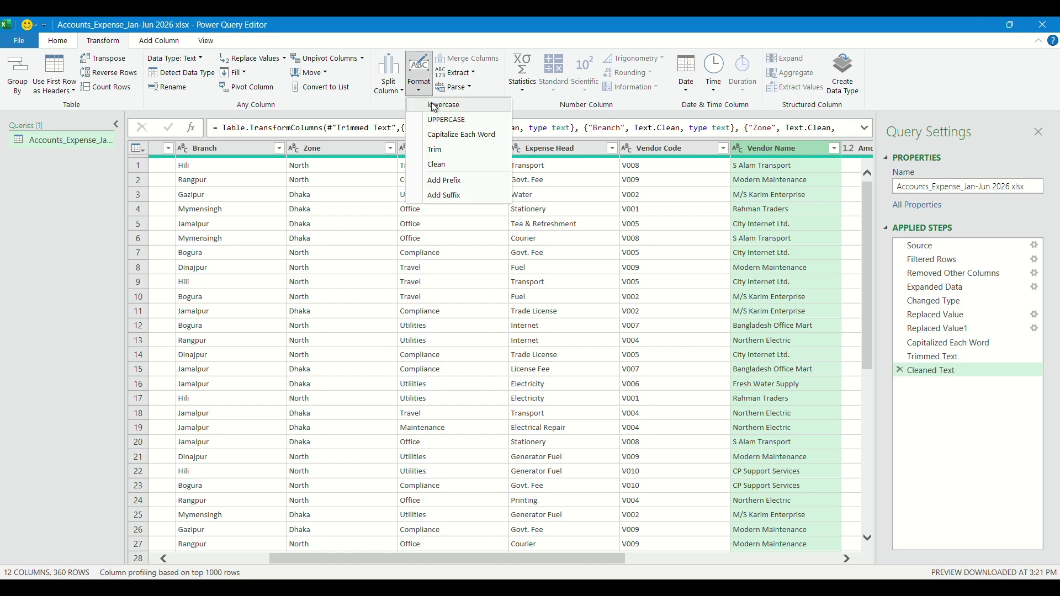
left_click(434, 149)
left_click(420, 91)
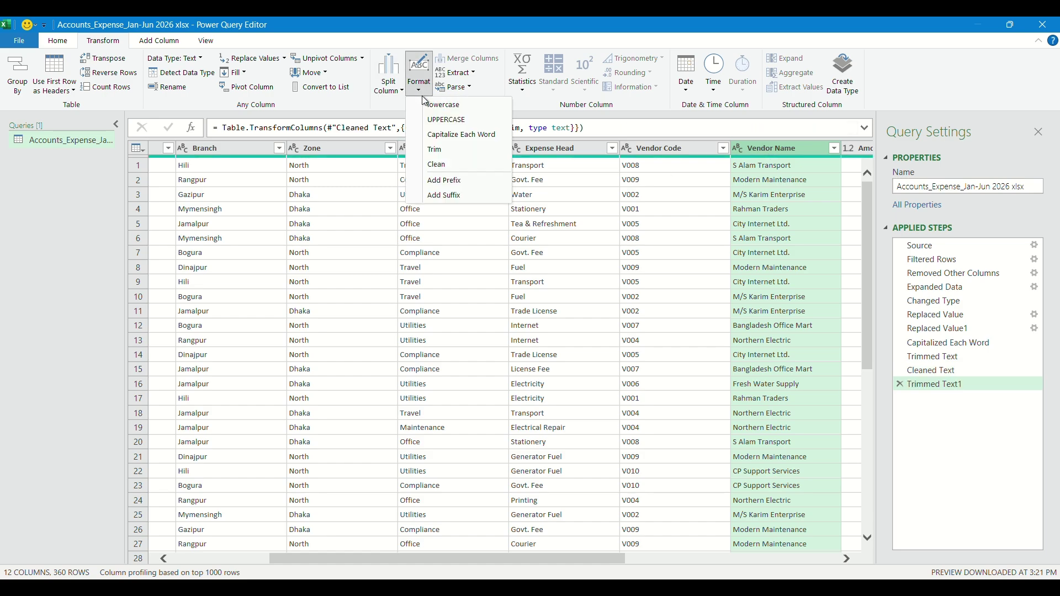
left_click(437, 165)
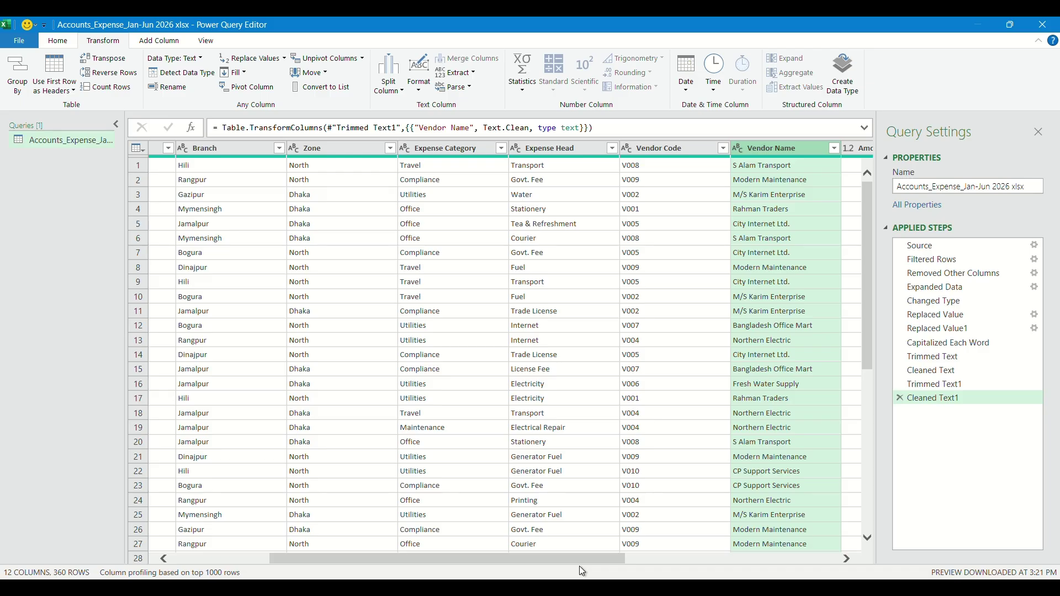
Trim and clean the text in both the Status and Reference columns.
left_click_drag(578, 558, 714, 545)
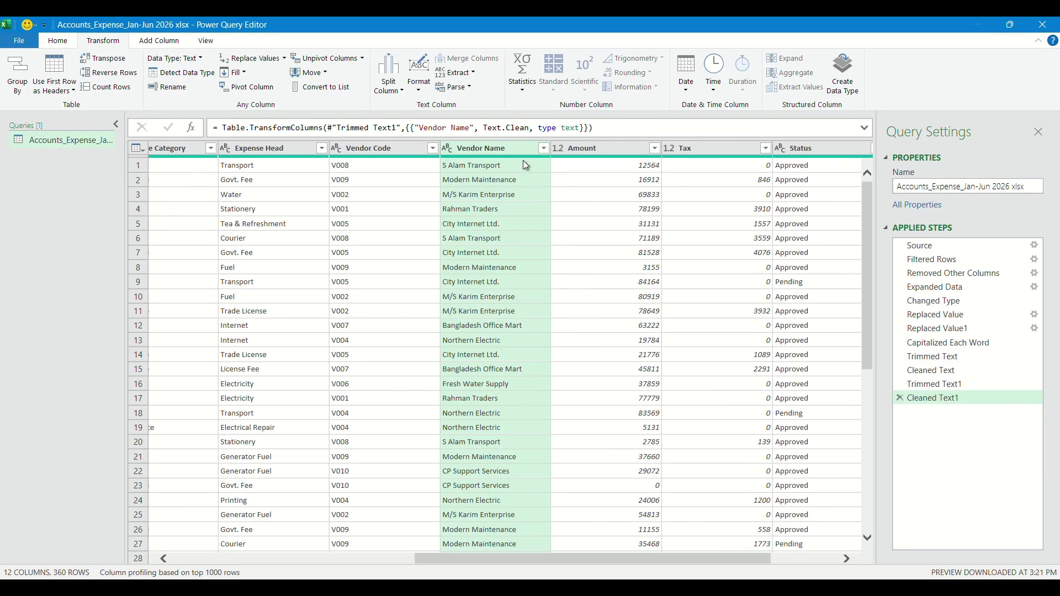
left_click(586, 148)
left_click(784, 284)
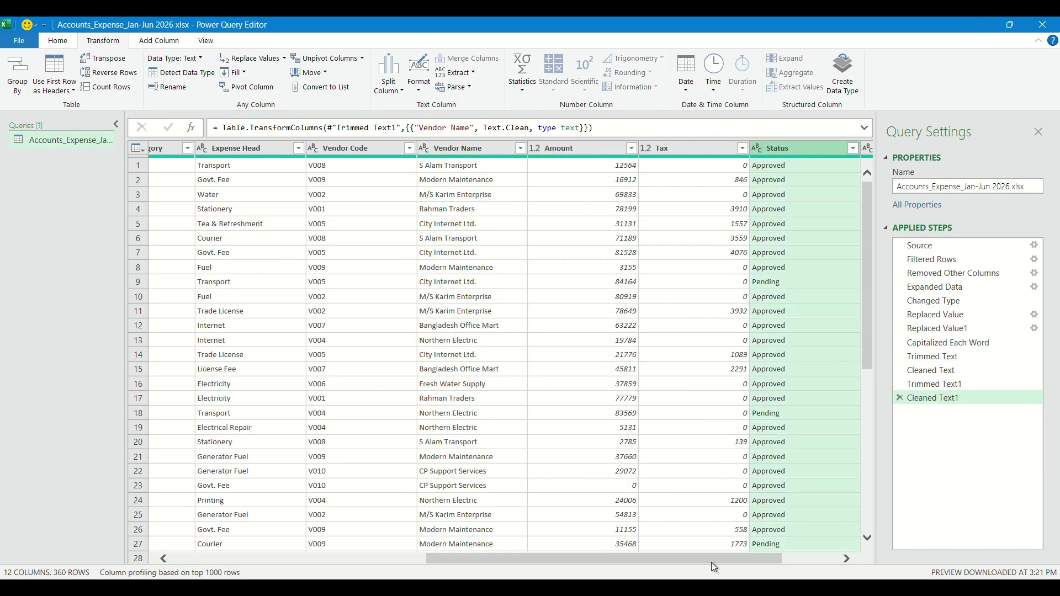
left_click_drag(711, 562, 817, 563)
left_click(779, 148, "ctrl")
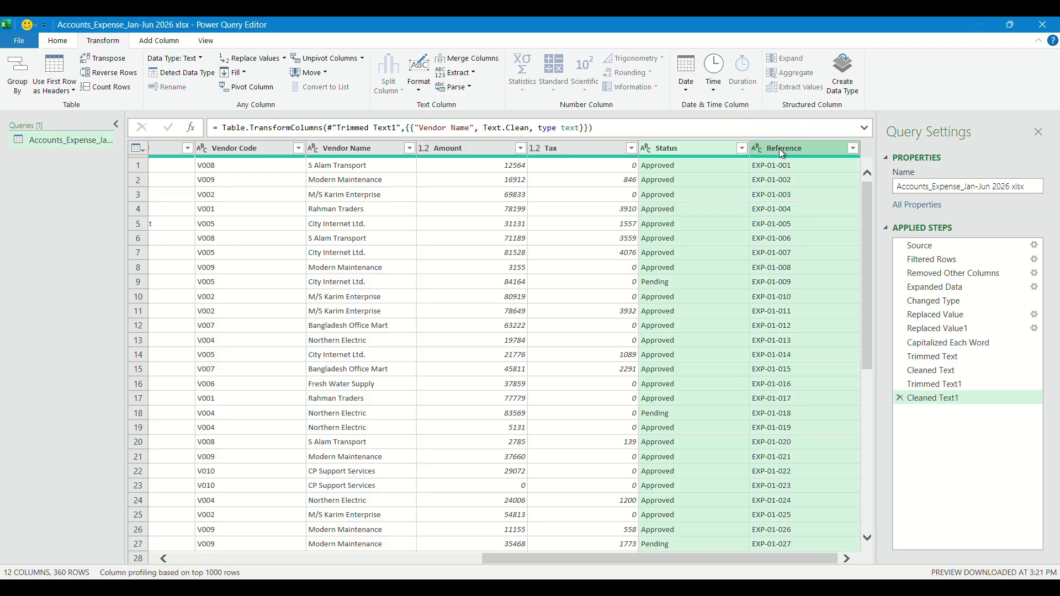
left_click(418, 83)
left_click(434, 149)
left_click(418, 83)
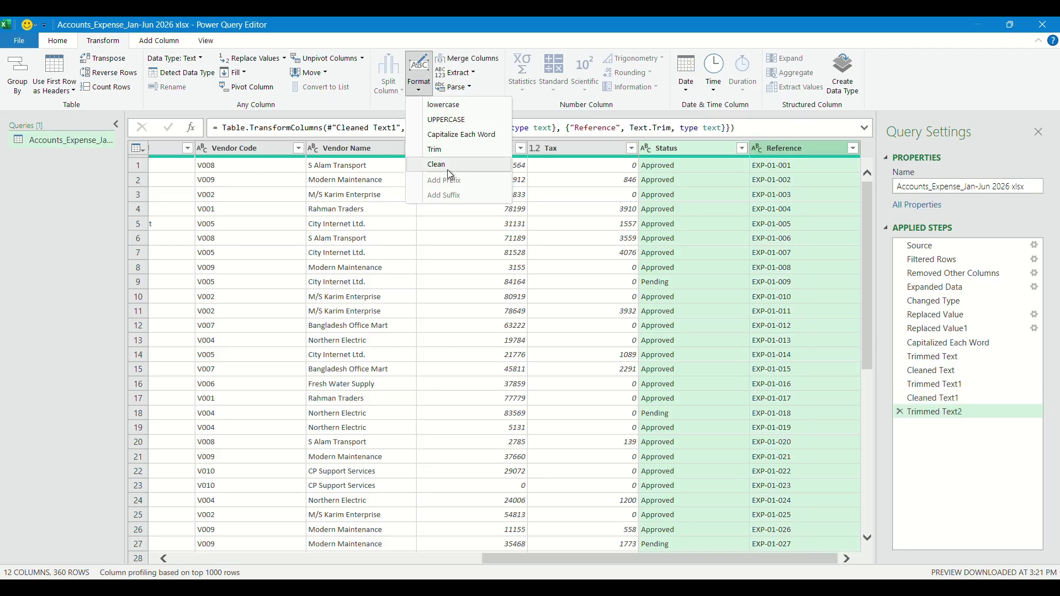
left_click(436, 165)
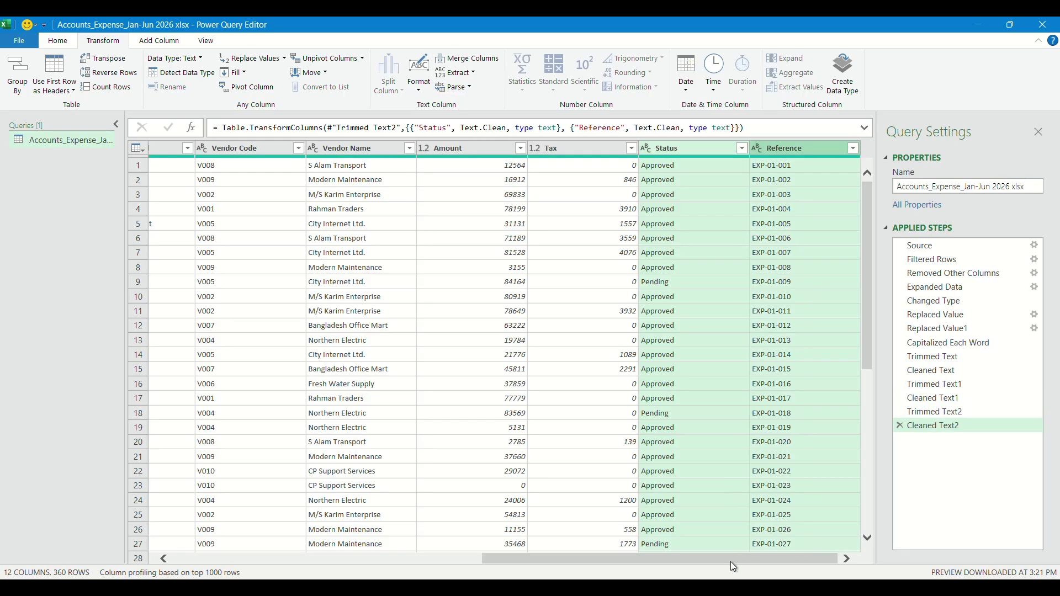
Review the cleaned text columns, including Status, Reference, Branch, Zone, Expense Category and Expense Head.
left_click(695, 149)
left_click(801, 145)
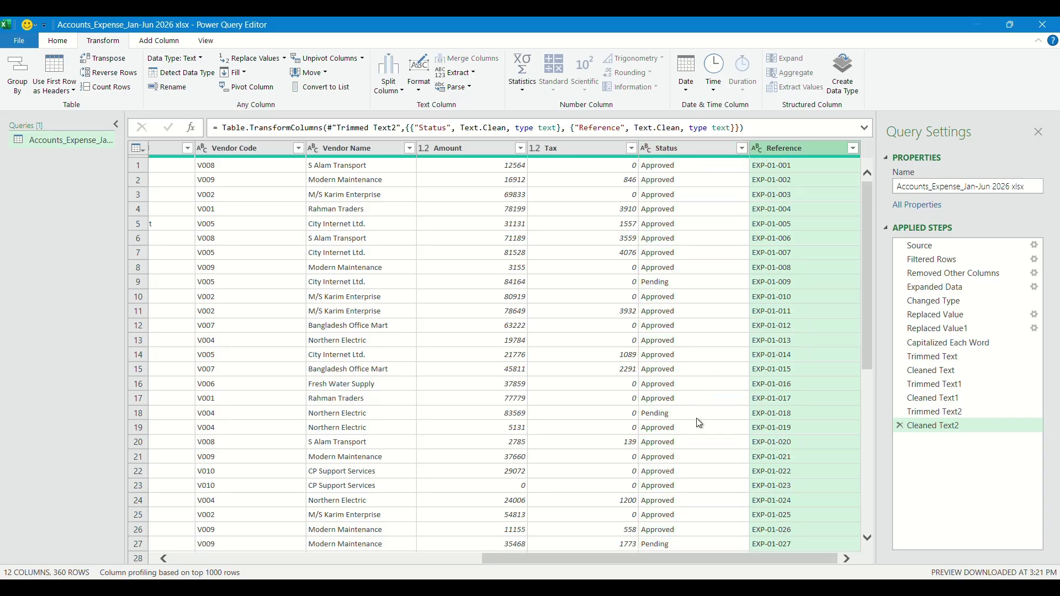
left_click_drag(704, 555, 285, 559)
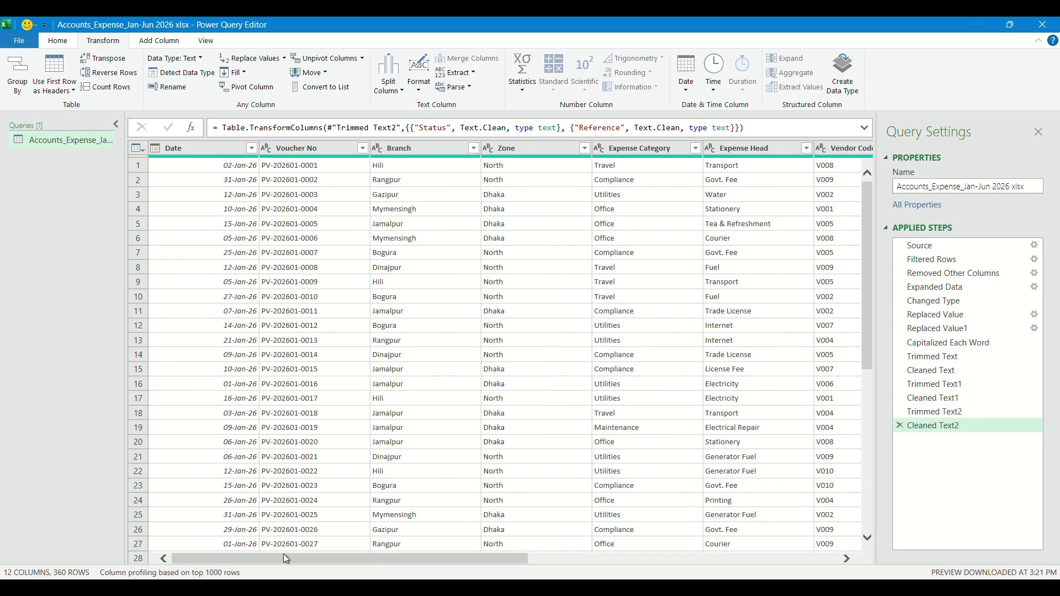
left_click(415, 145)
left_click(545, 147)
left_click(654, 149)
left_click(730, 146)
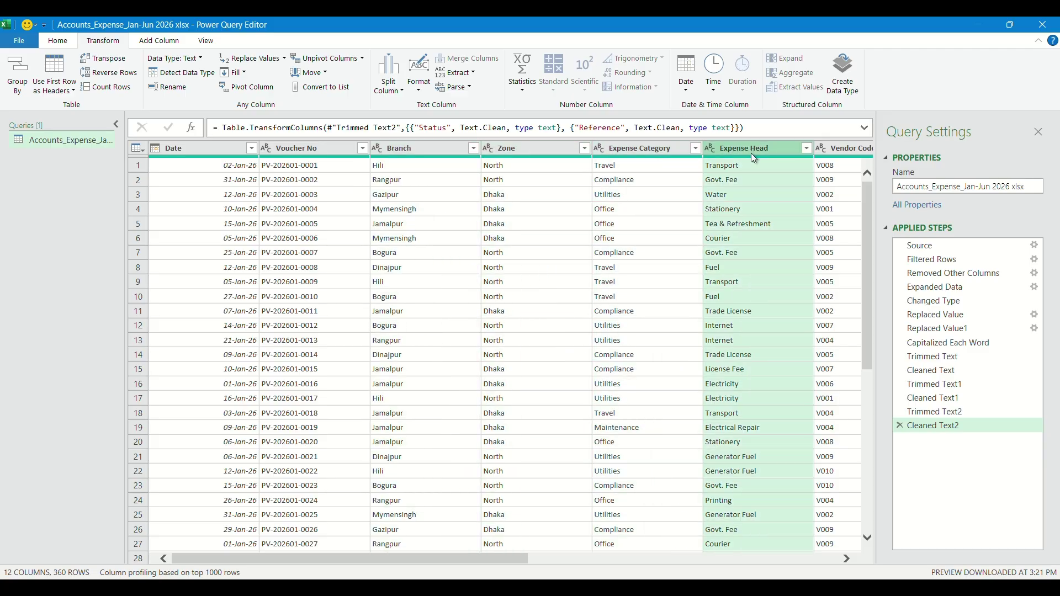
left_click_drag(519, 558, 420, 569)
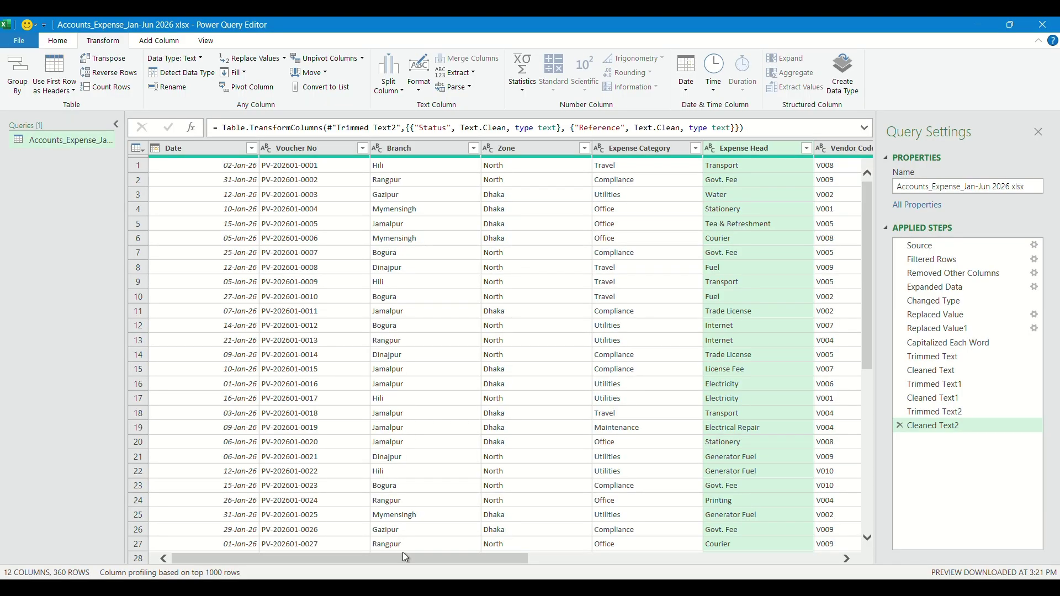
mouse_move(428, 577)
left_mouse_down()
mouse_move(745, 577)
mouse_move(425, 577)
left_mouse_up()
Close the query editor and load the cleaned expense data into the worksheet.
left_click(58, 41)
left_click(17, 87)
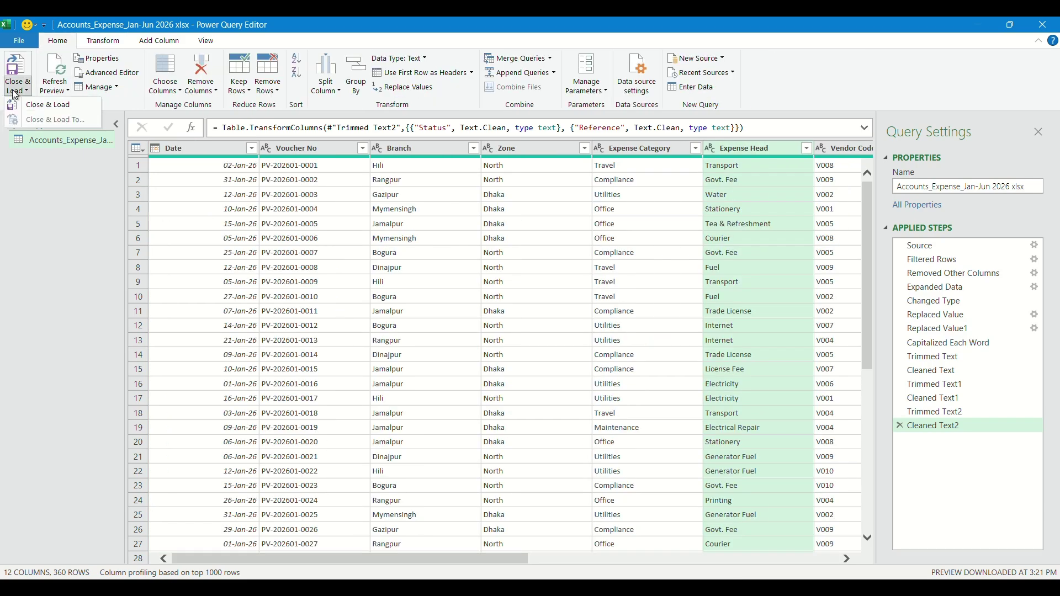
left_click(45, 105)
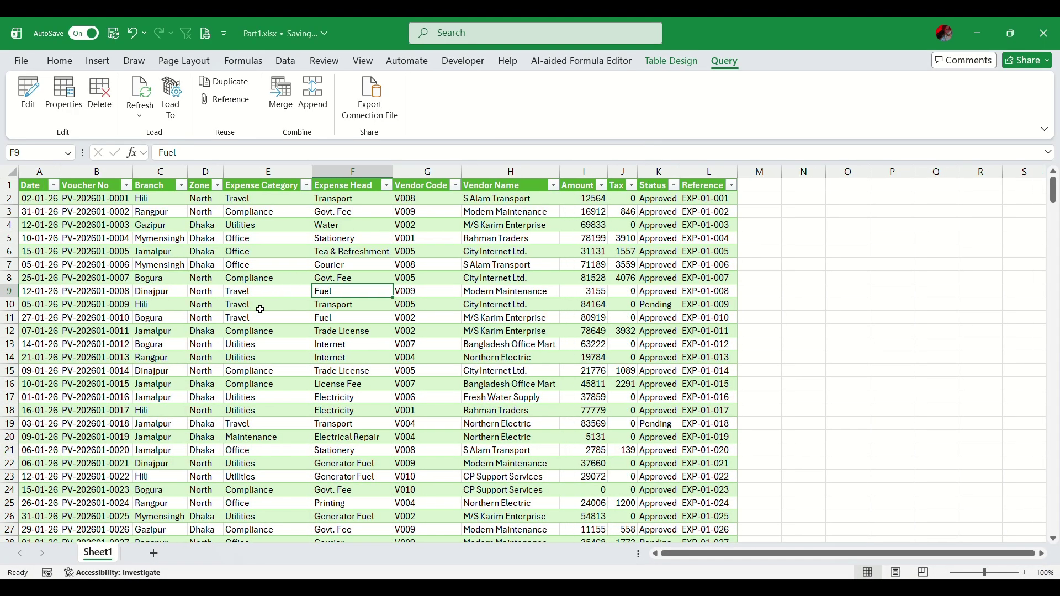
Look through the rows of the loaded expense table and check which months the Date filter offers, without applying a filter.
scroll(283, 310, "down", 20)
scroll(348, 384, "down", 20)
scroll(298, 430, "down", 20)
scroll(266, 437, "up", 5)
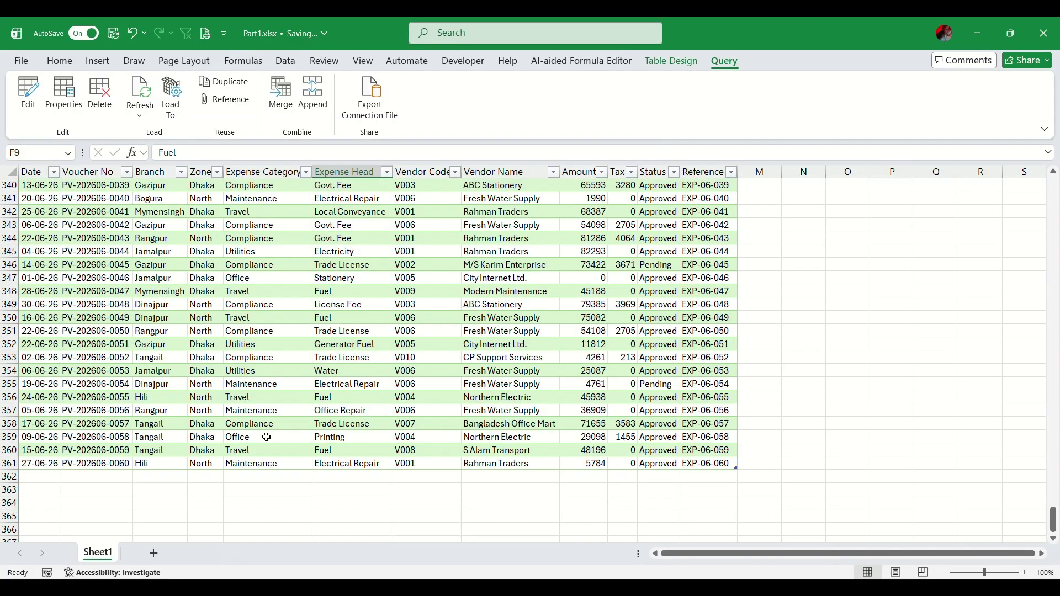
left_click(54, 171)
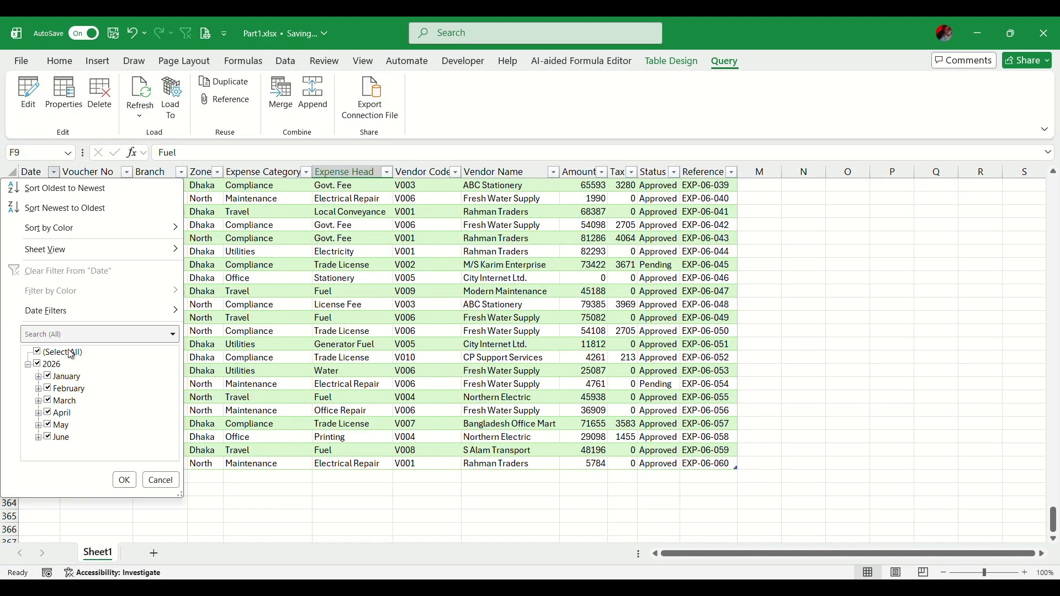
left_click(161, 480)
scroll(215, 363, "up", 8)
left_click_drag(1055, 500, 1053, 185)
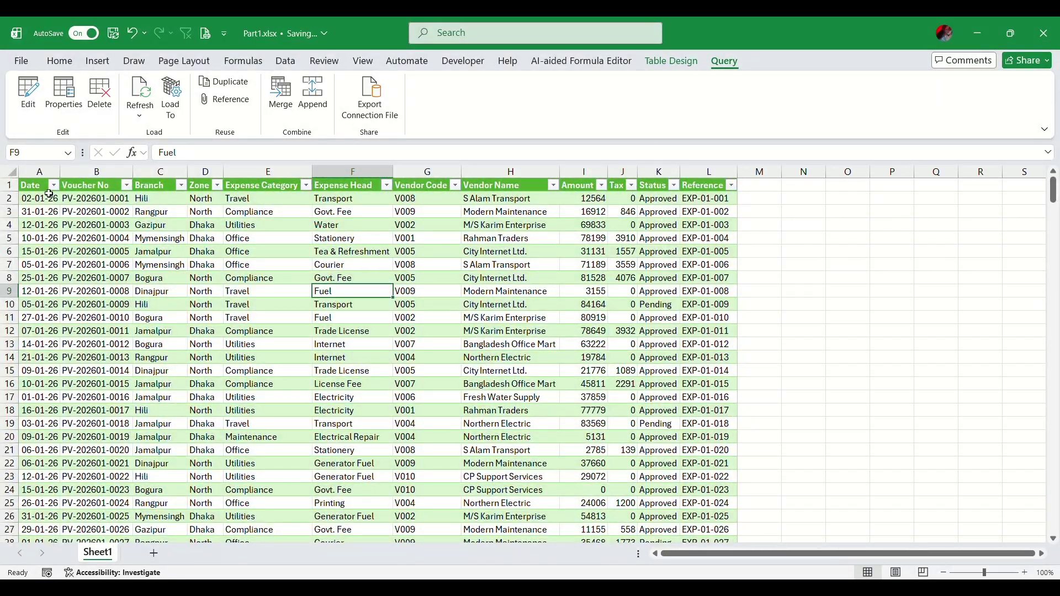
scroll(452, 275, "down", 20)
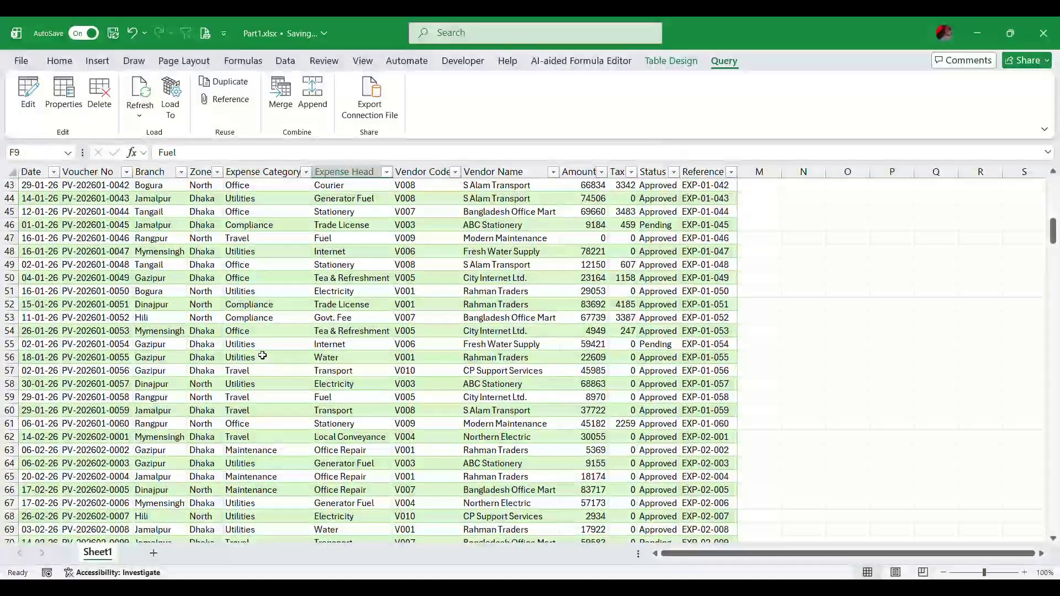
scroll(270, 373, "down", 16)
scroll(272, 377, "up", 20)
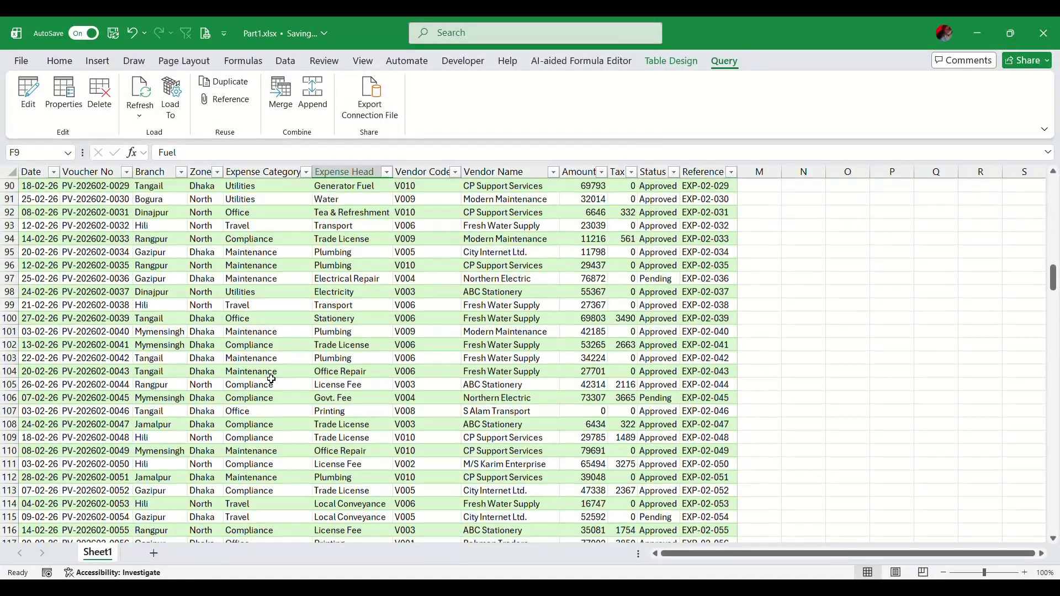
scroll(274, 359, "up", 15)
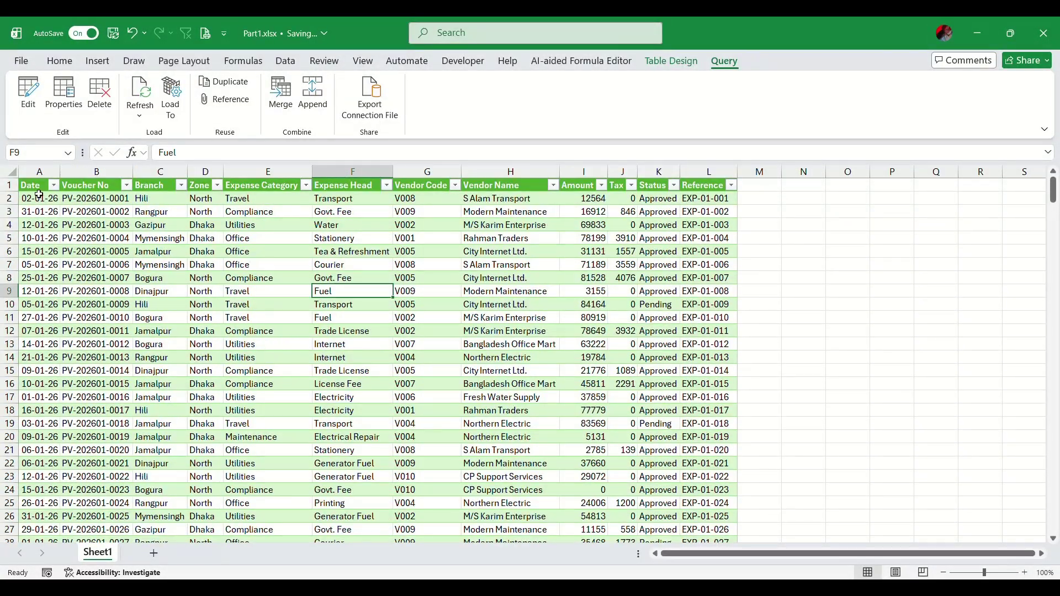
Review the loaded table's columns one by one, from Date through Reference.
left_click(41, 171)
left_click(97, 171)
left_click(160, 171)
left_click(206, 171)
left_click(292, 172)
left_click(353, 171)
left_click(428, 171)
left_click(511, 171)
left_click(584, 171)
left_click(623, 171)
left_click(659, 171)
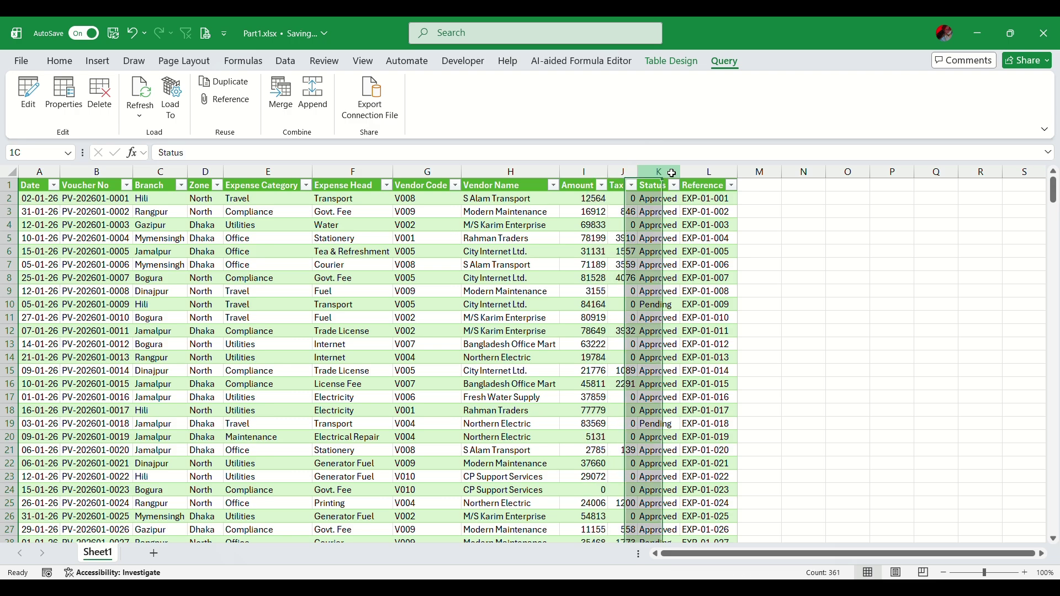
left_click(709, 171)
left_click(51, 186)
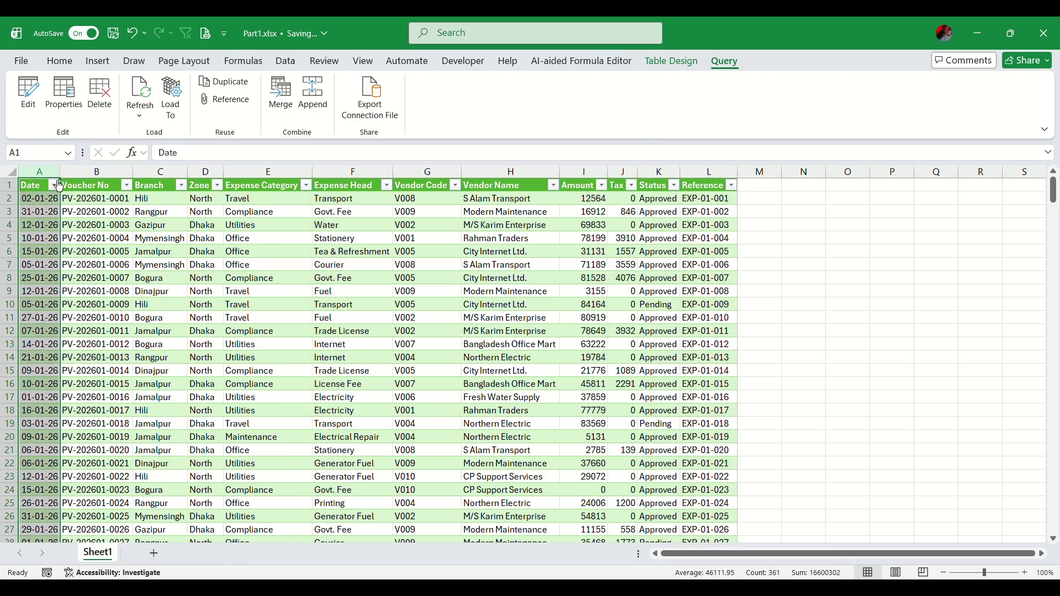
key("ctrl+a")
left_click(96, 211)
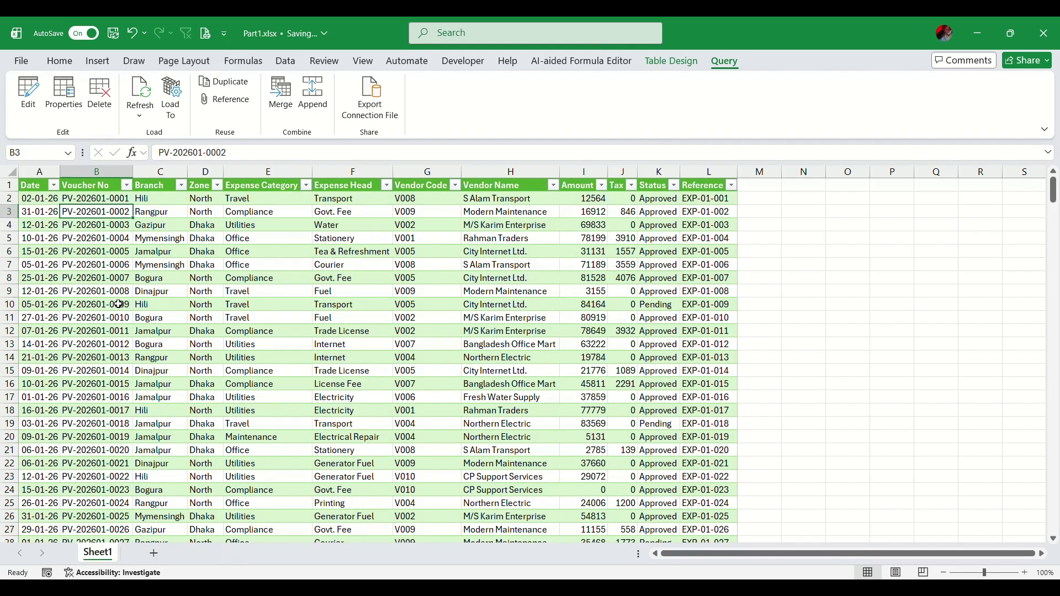
Reopen the expense query for editing, check its load options, and load it back to the sheet.
left_click(36, 96)
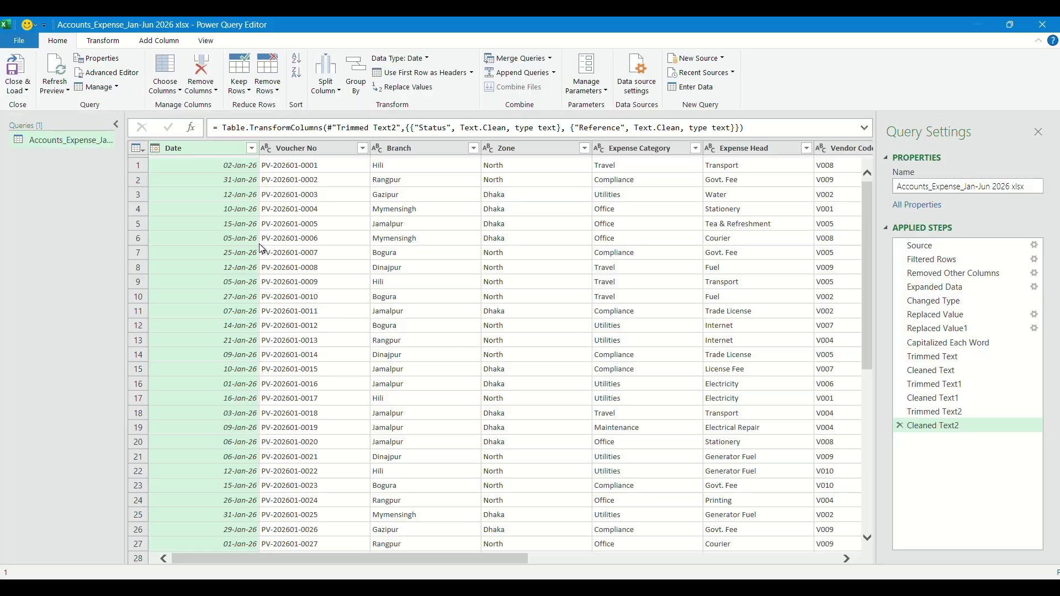
left_click(18, 90)
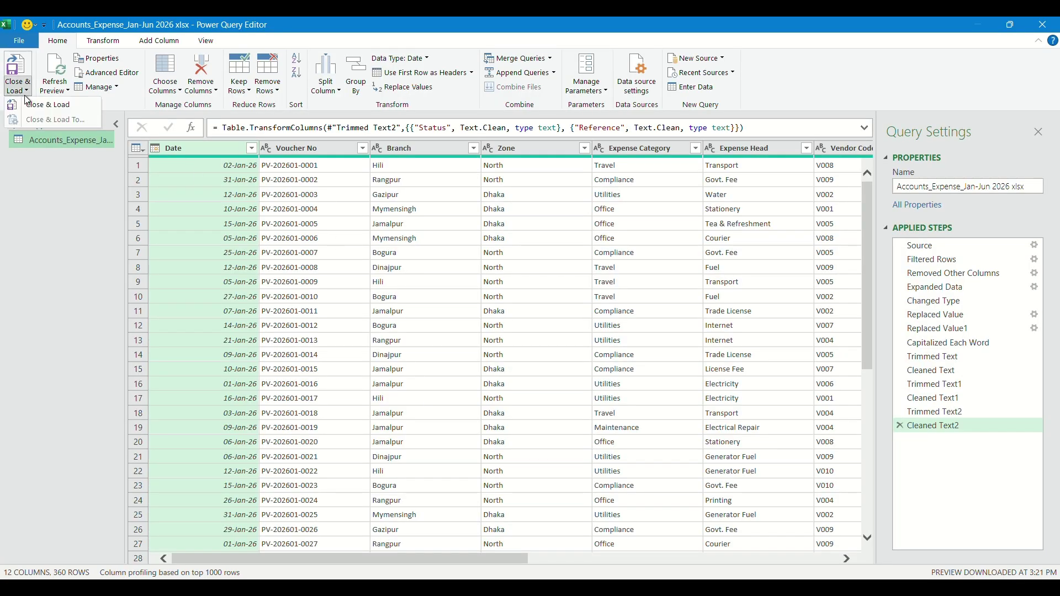
left_click(44, 104)
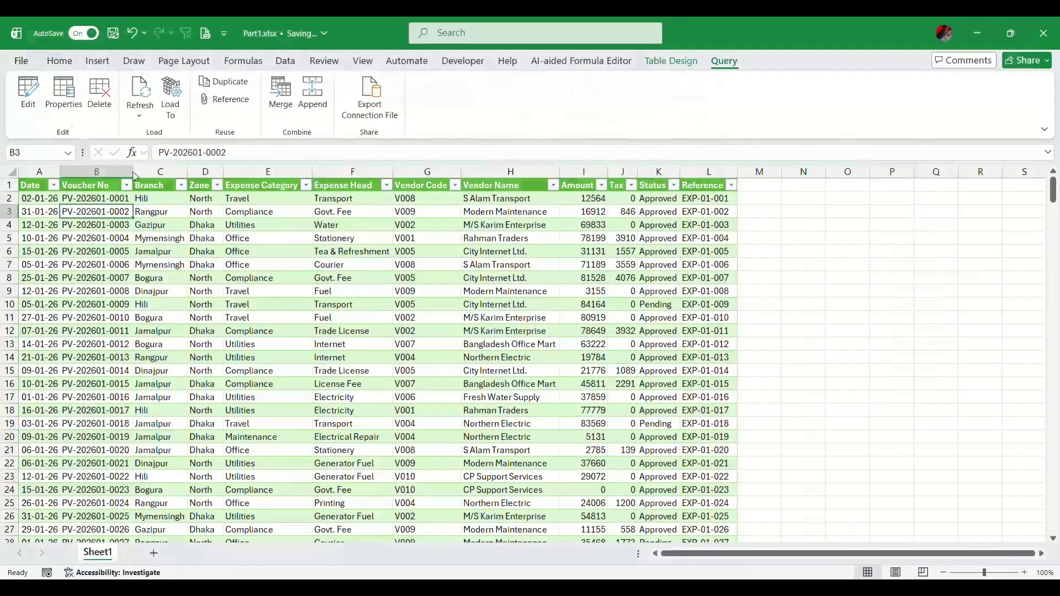
Delete all cells of Sheet1, including the loaded expense table.
left_click(43, 169)
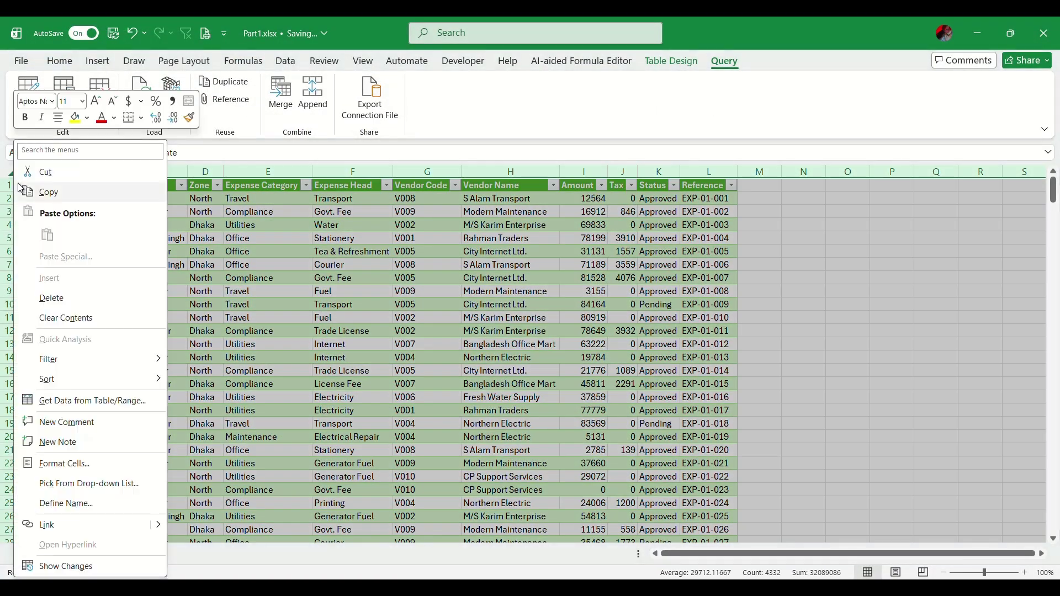
right_click(10, 172)
left_click(55, 297)
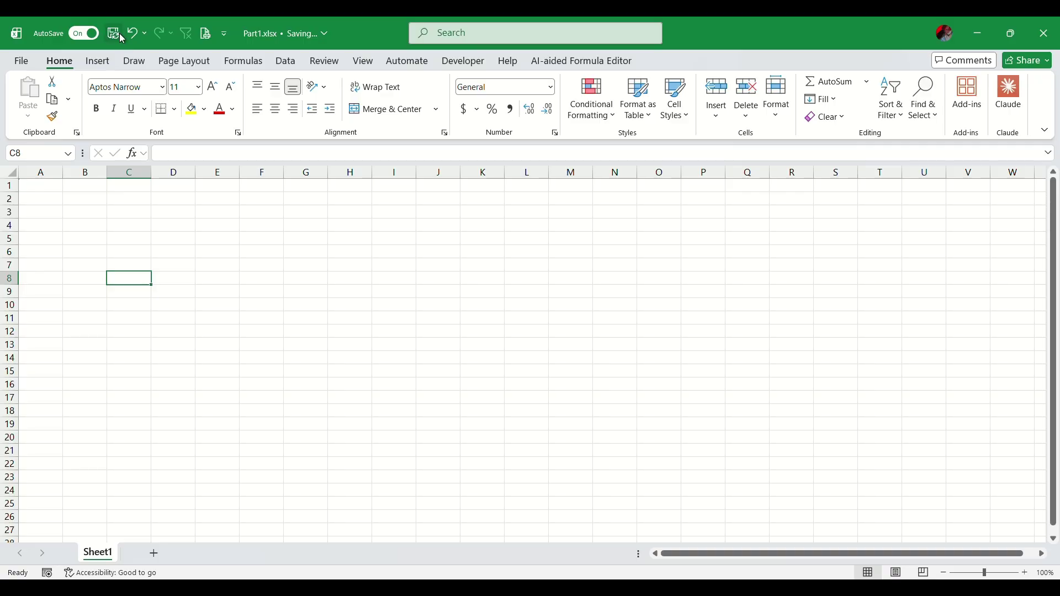
Show the workbook's queries and connections.
left_click(286, 60)
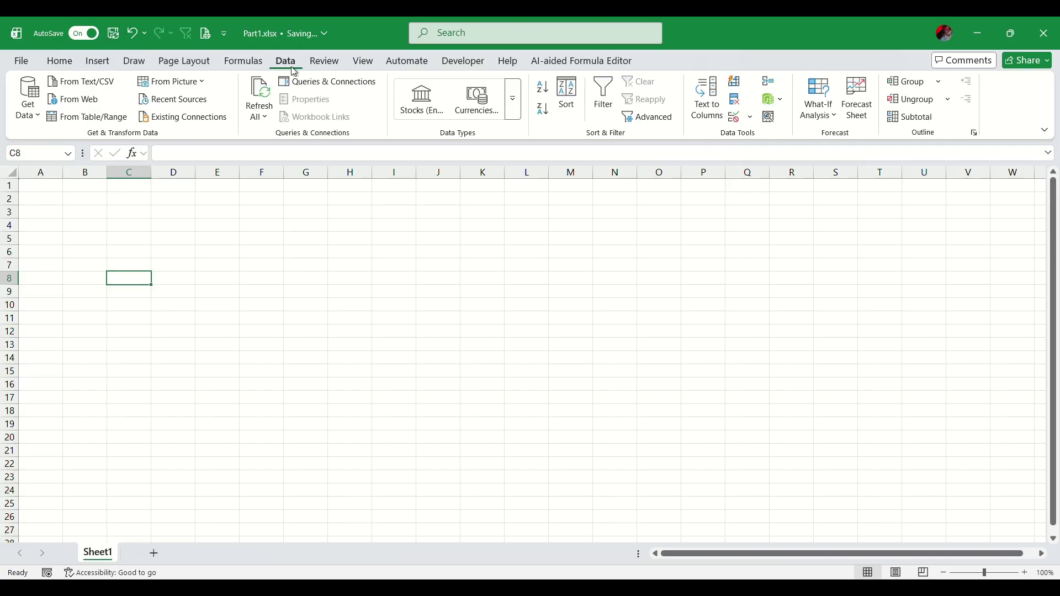
left_click(329, 81)
Open the Accounts_Expense_Jan-Jun 2026 xlsx query for editing, check its load options, and close and load it.
right_click(861, 266)
left_click(875, 305)
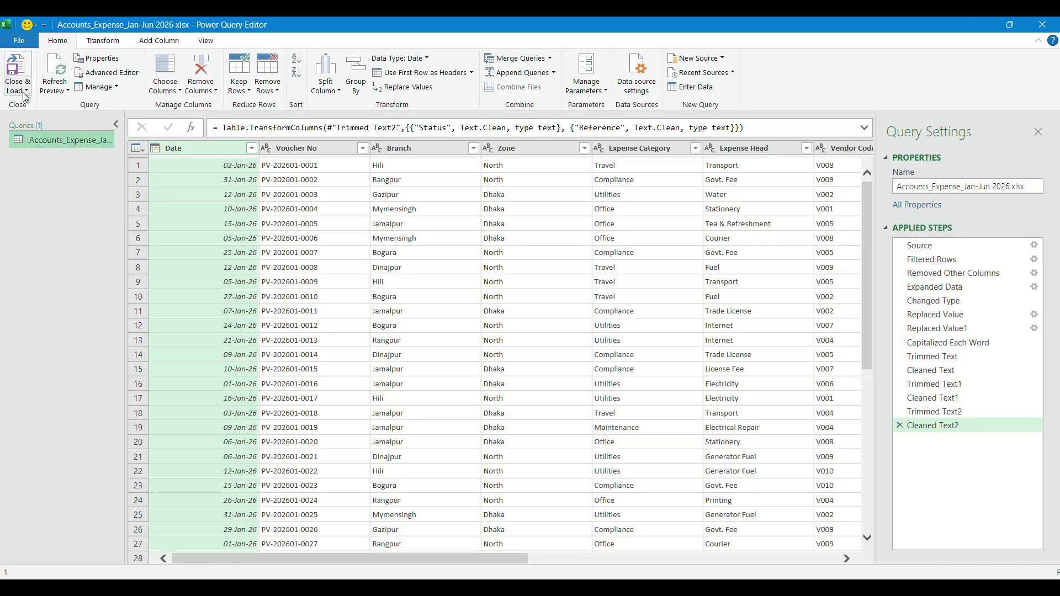
left_click(18, 88)
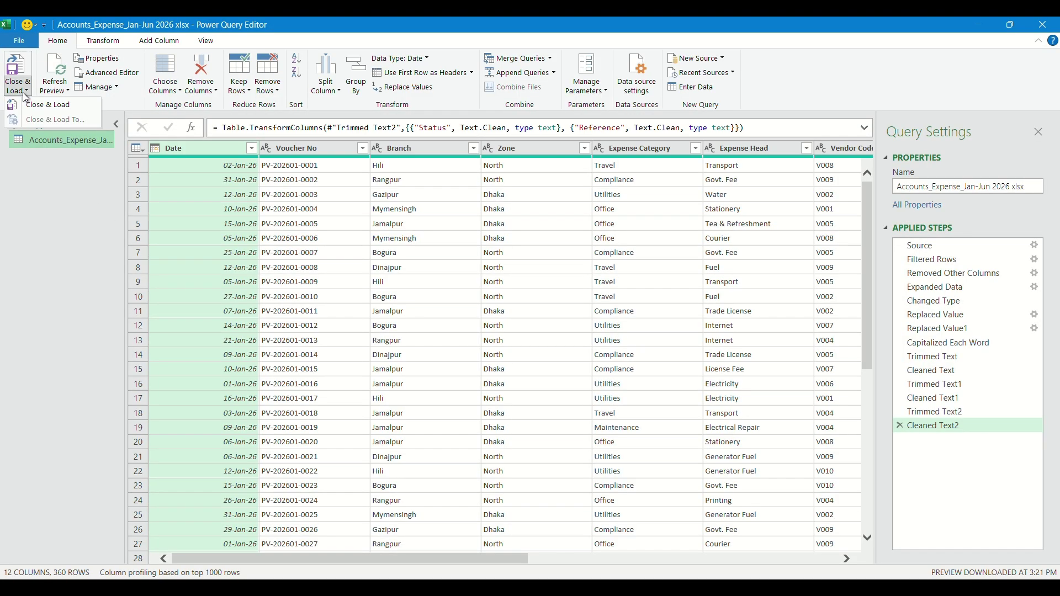
left_click(45, 109)
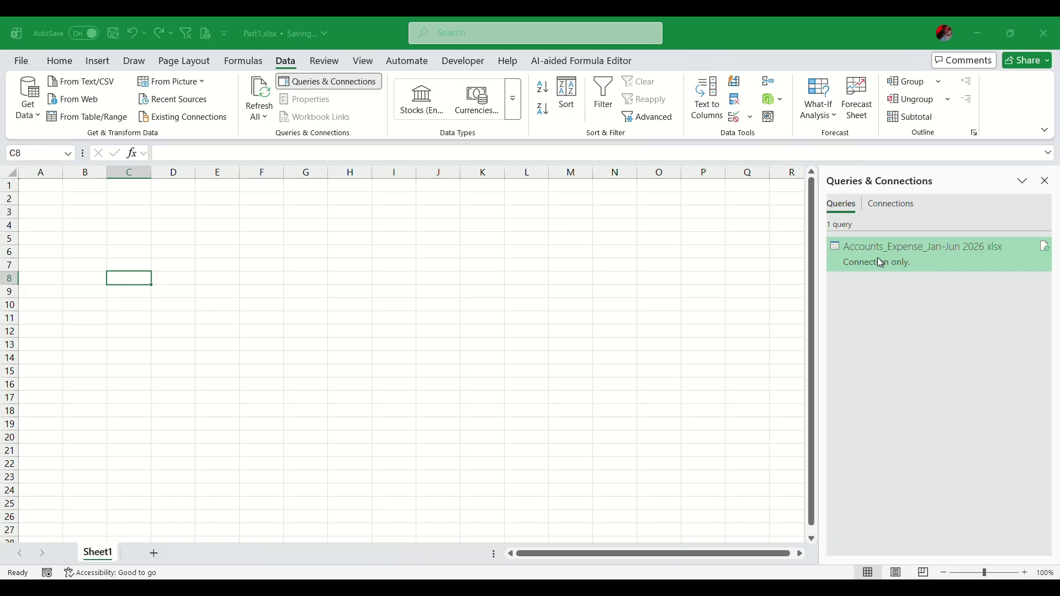
Open the load destination settings of the Accounts_Expense_Jan-Jun 2026 xlsx query and compare the table, PivotTable, PivotChart and connection-only options.
right_click(878, 259)
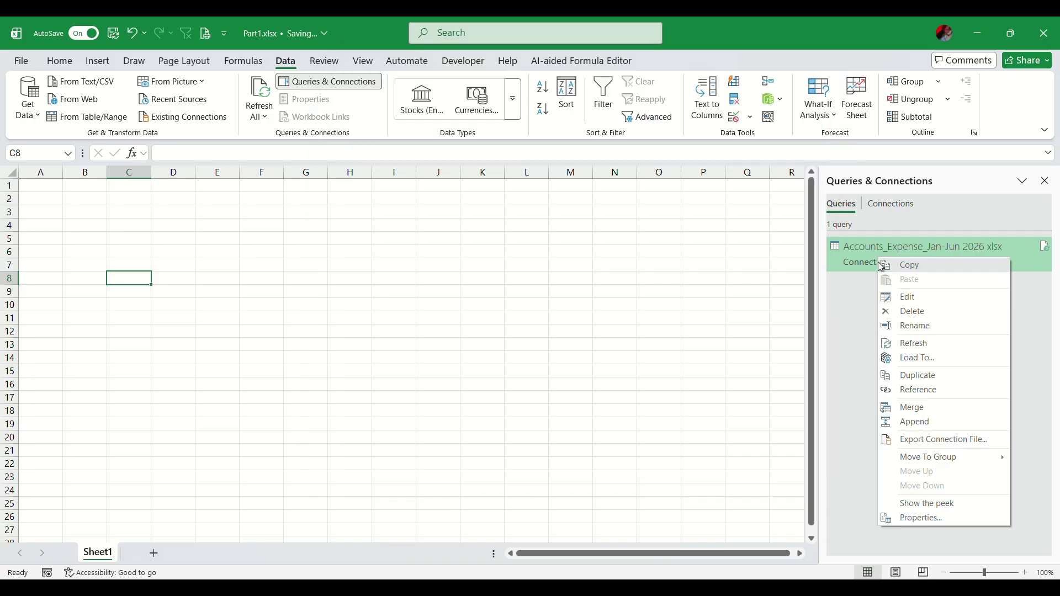
left_click(918, 359)
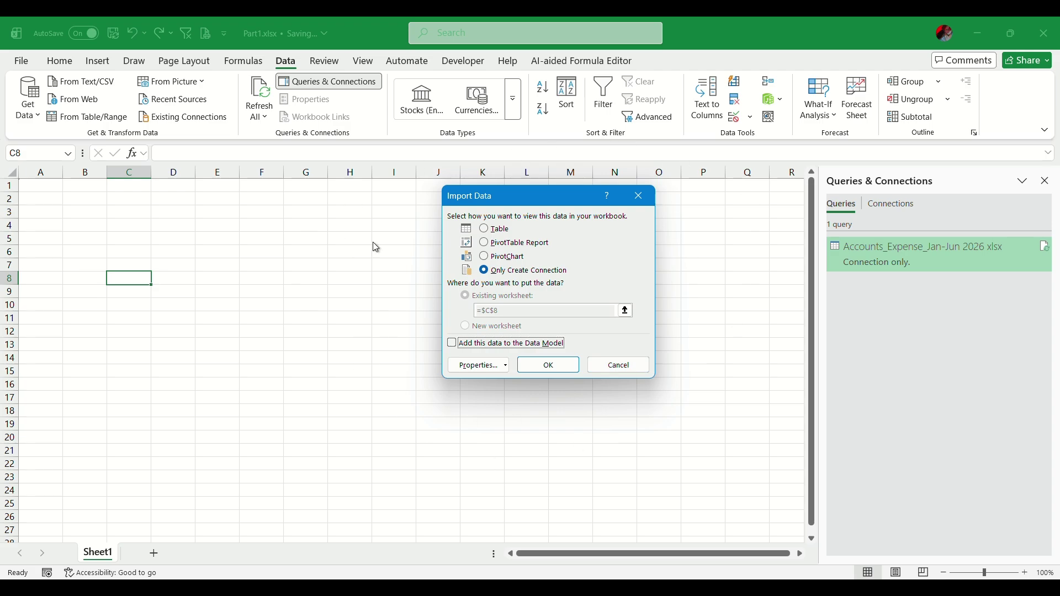
left_click(486, 231)
left_click(492, 245)
left_click(496, 258)
left_click(497, 231)
left_click(500, 244)
left_click(502, 257)
left_click(506, 273)
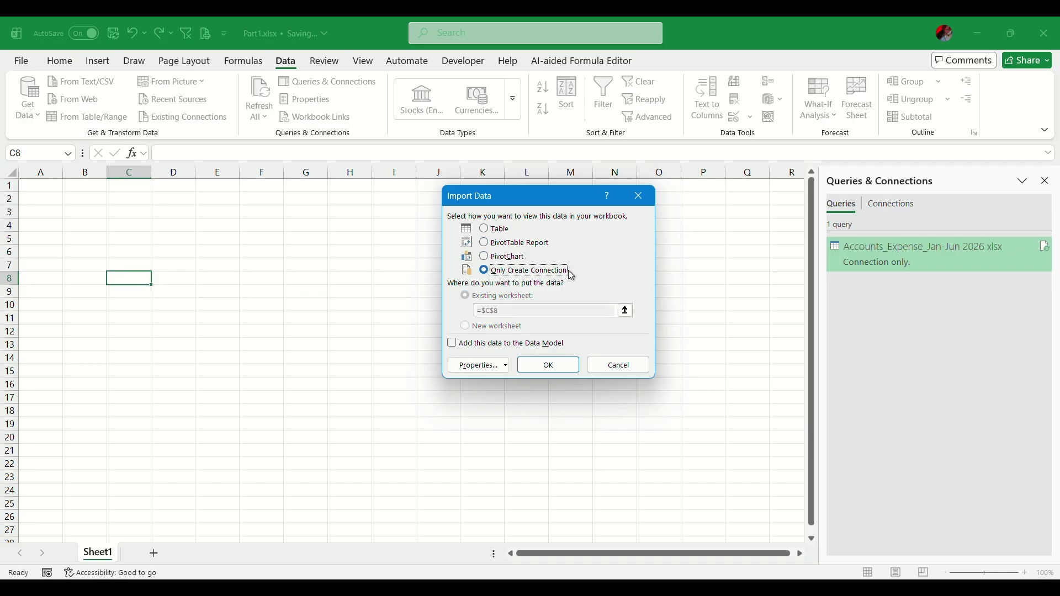
Load the query as a table into the existing worksheet at Sheet1!$A$1 and look through the loaded rows.
left_click(496, 232)
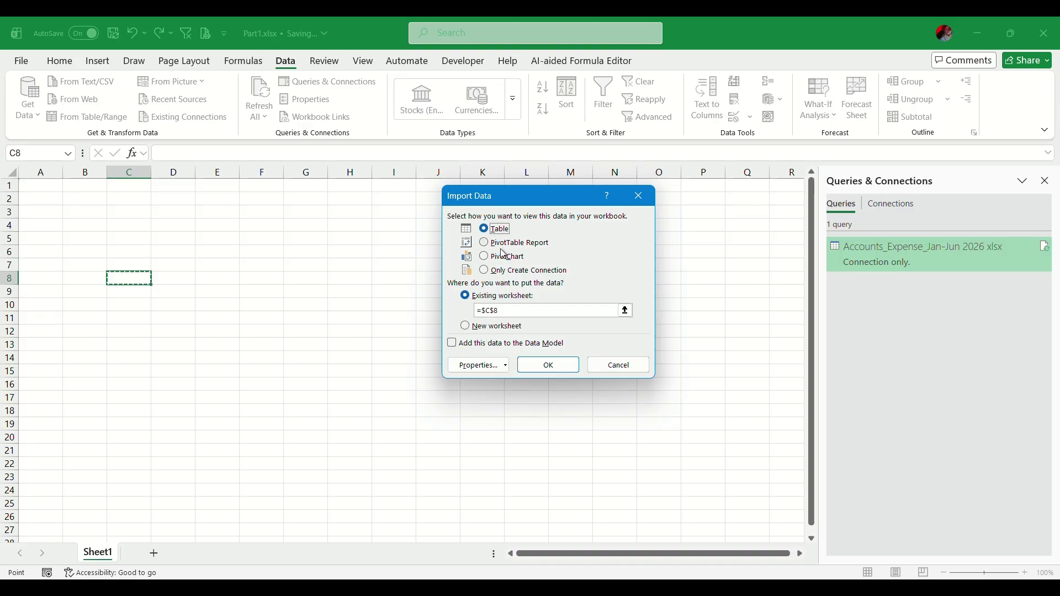
left_click(467, 326)
left_click(482, 295)
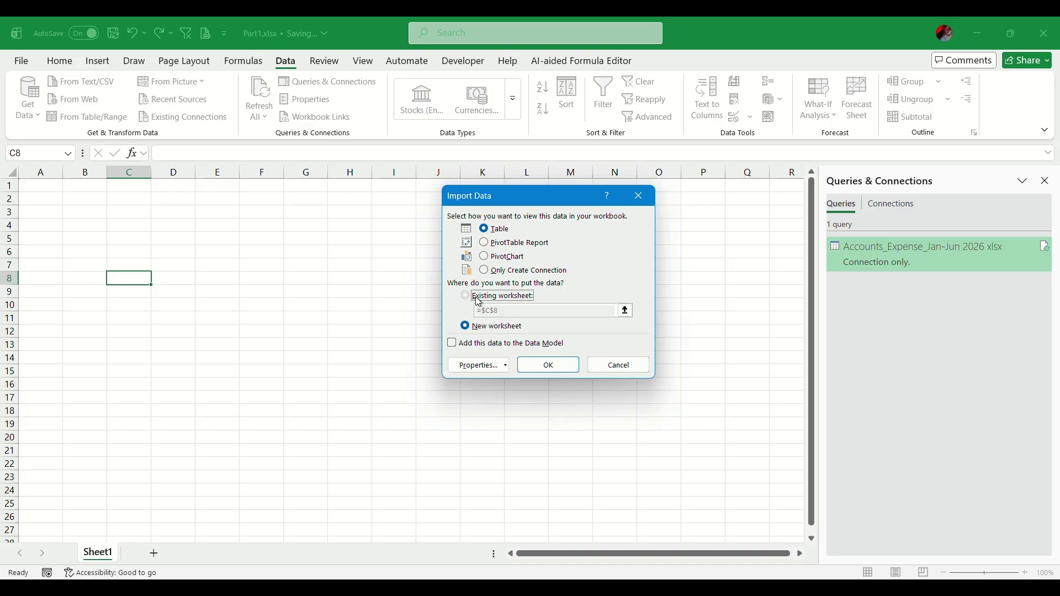
left_click(53, 187)
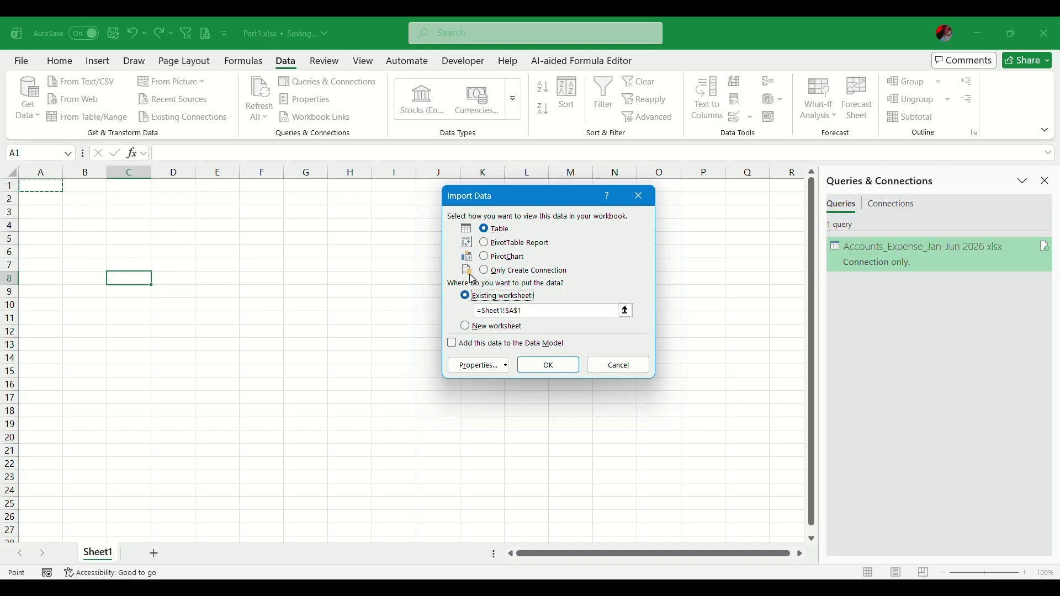
left_click(548, 365)
left_click(186, 226)
scroll(263, 295, "down", 2)
scroll(279, 323, "up", 2)
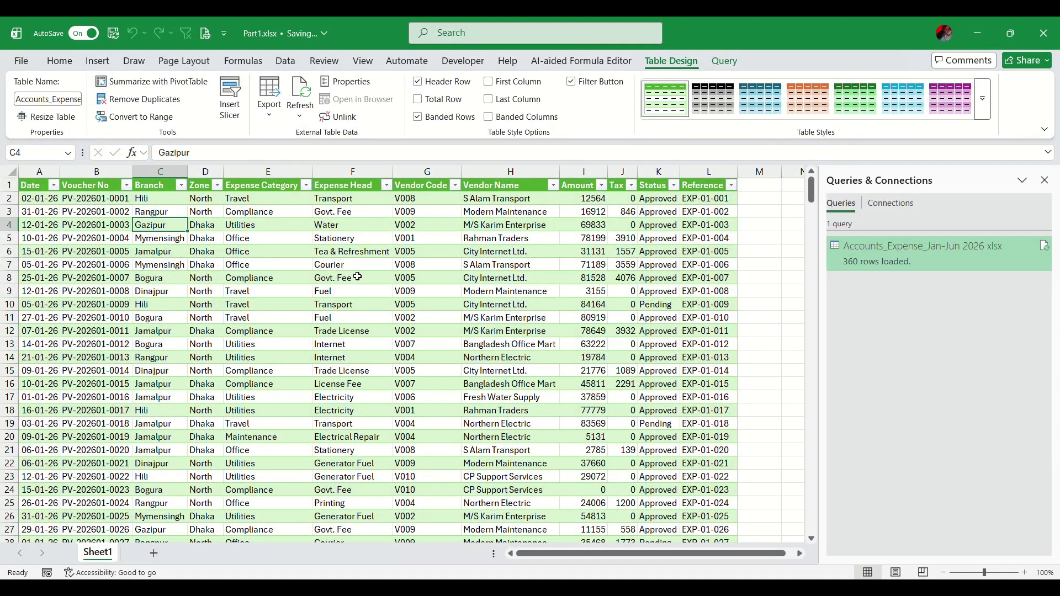
scroll(354, 364, "down", 20)
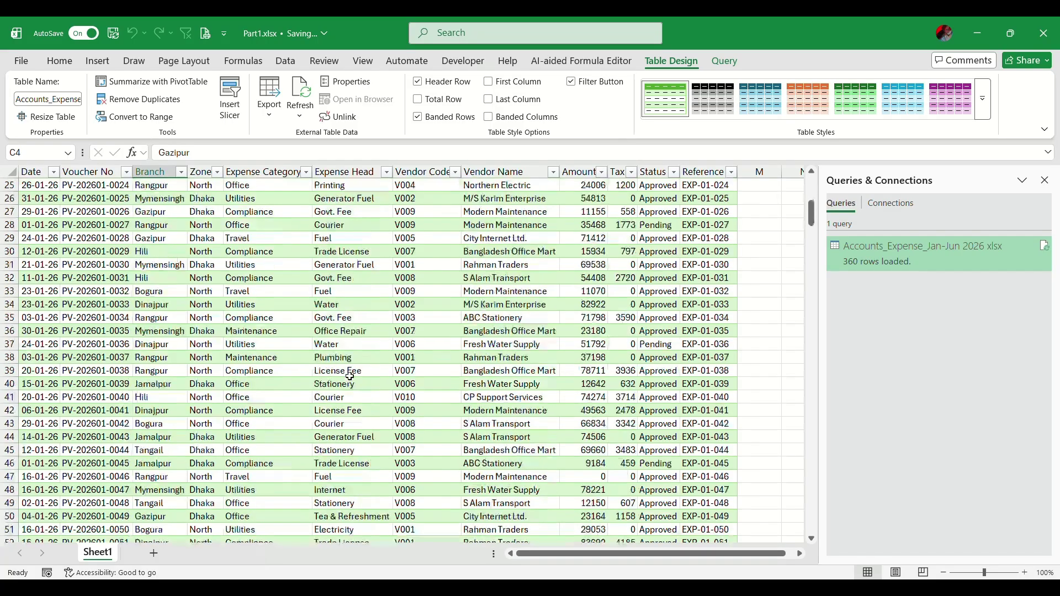
scroll(299, 364, "up", 20)
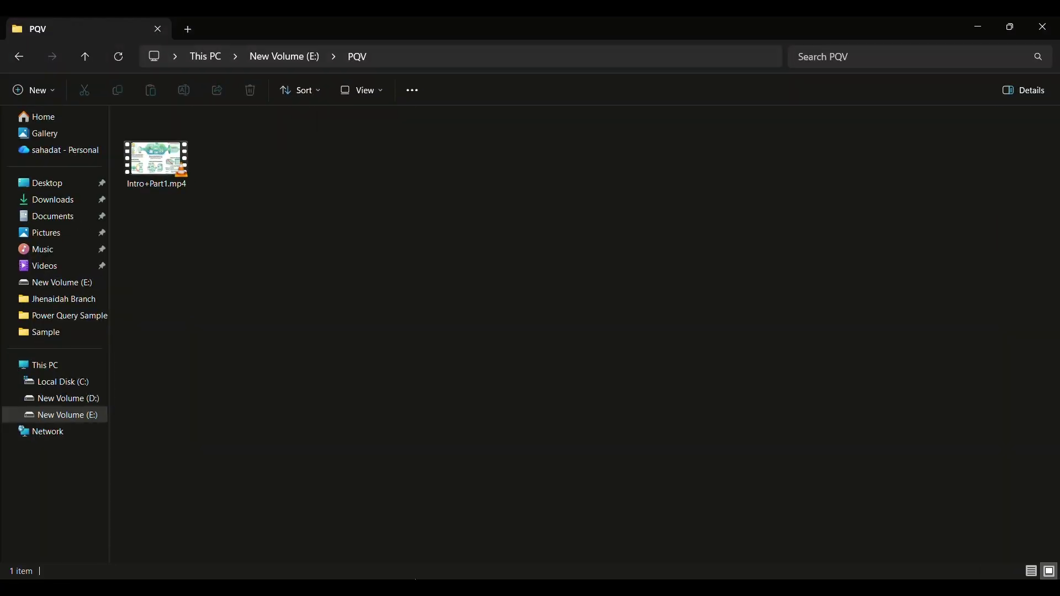
Switch to the desktop and open Accounts_Expense_Jan-Jun 2026.xlsx from the Excel Workbook Sample File folder.
left_click(979, 25)
left_click(982, 7)
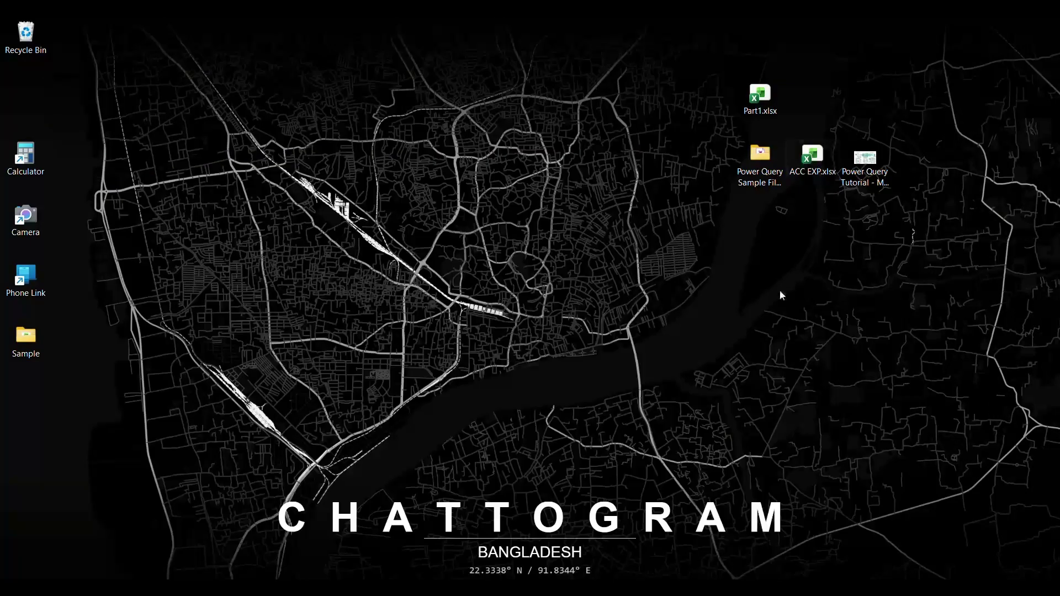
double_click(768, 183)
double_click(190, 155)
double_click(201, 148)
double_click(224, 136)
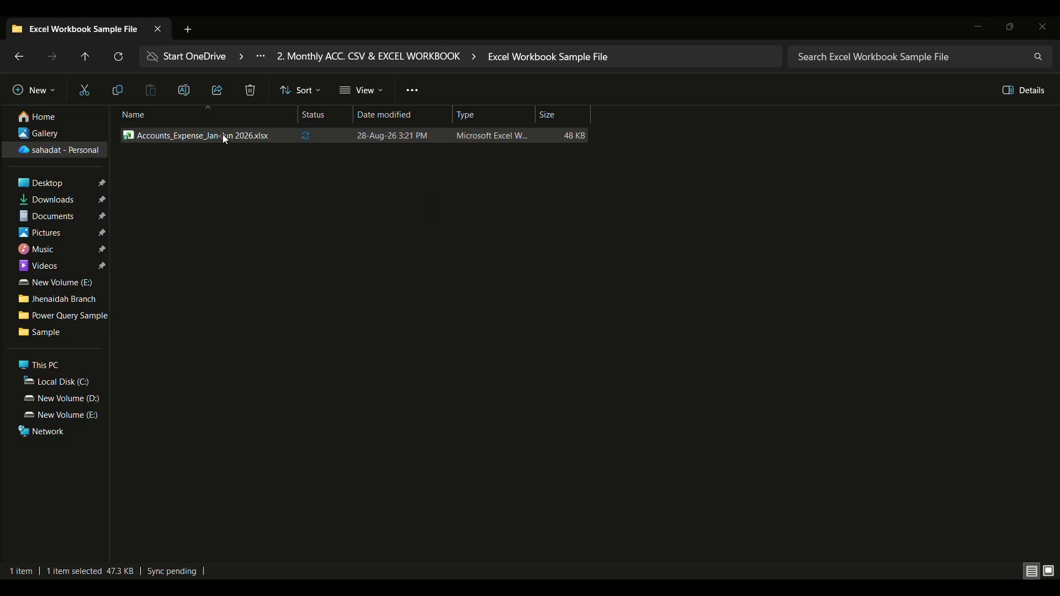
Look through the monthly sheets Jan to Jun of the source workbook.
left_click(91, 554)
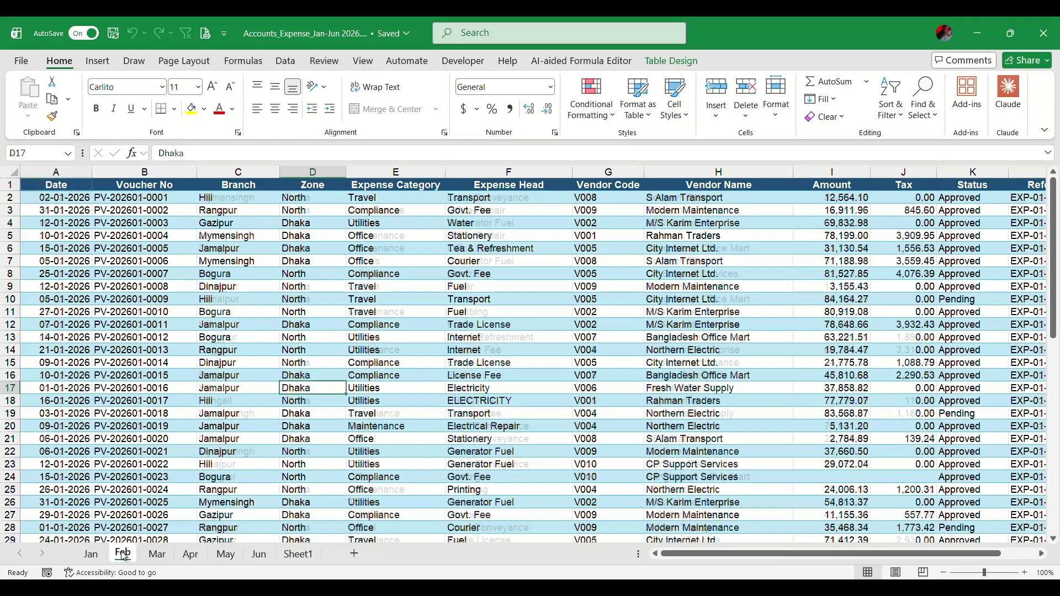
left_click(122, 553)
left_click(158, 553)
left_click(190, 553)
left_click(225, 554)
left_click(259, 553)
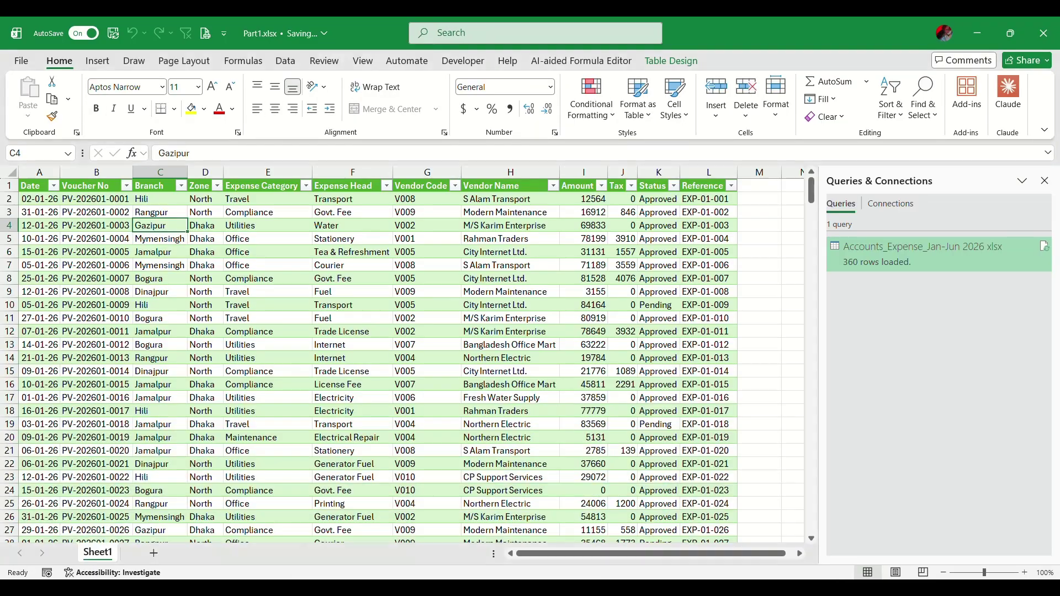
Return to Part1.xlsx and check which months the loaded table's Date column contains, without applying a filter.
key("Down")
key("Down")
key("Down")
key("Down")
key("Down")
key("Down")
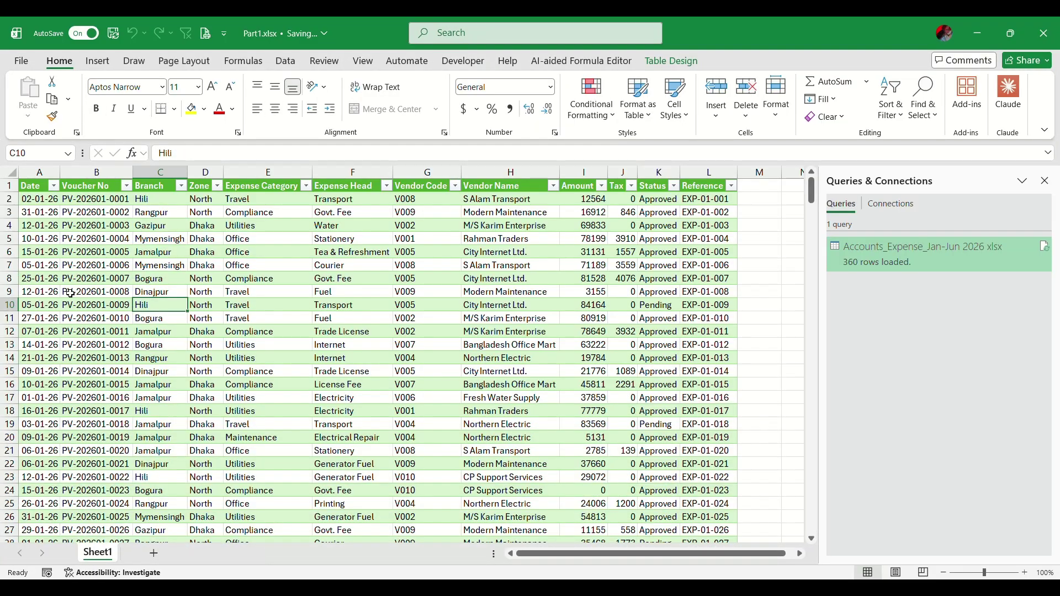
left_click(53, 187)
key("Escape")
left_click(351, 293)
scroll(220, 392, "down", 7)
scroll(221, 392, "up", 7)
left_click(39, 199)
left_click(53, 185)
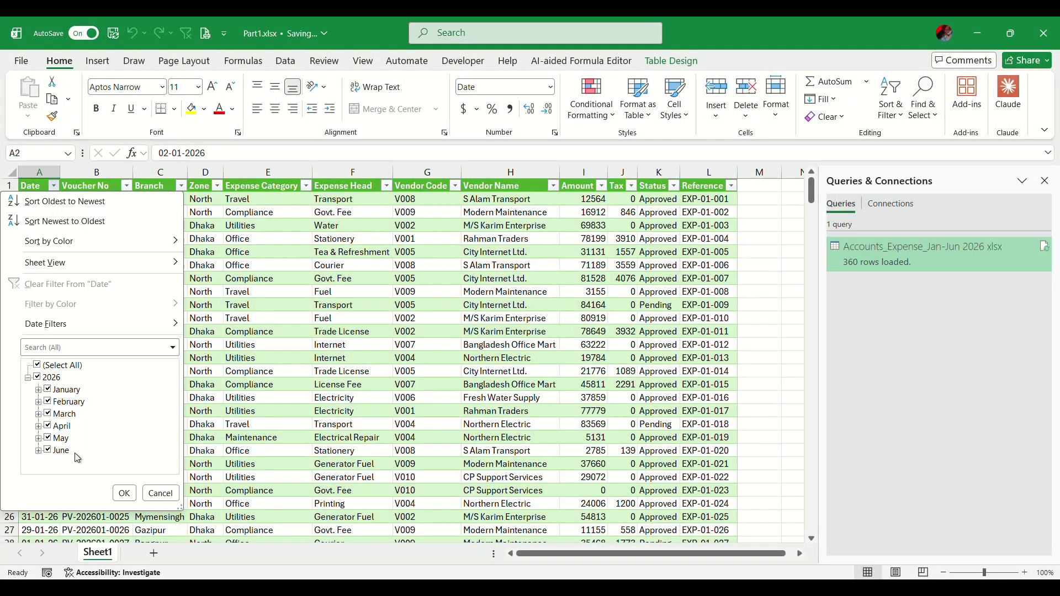
left_click(161, 493)
scroll(161, 493, "down", 5)
scroll(161, 492, "up", 5)
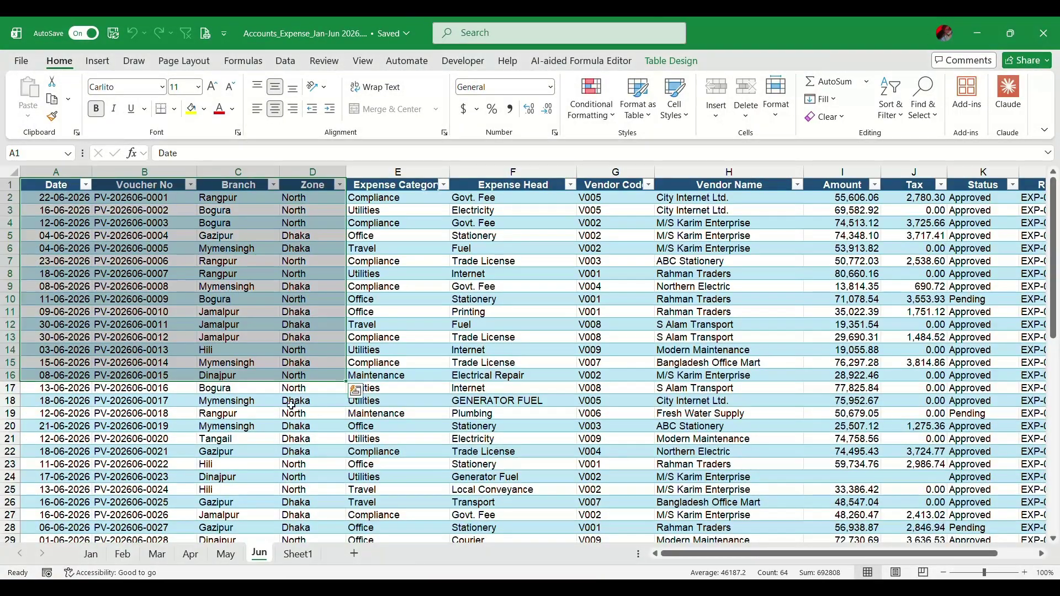
Switch back to the source workbook and examine the voucher rows on the Jun sheet.
left_click(160, 412)
key("Up")
key("Up")
key("Up")
key("Up")
key("Up")
key("Up")
key("Up")
key("Up")
key("Up")
key("Up")
key("Up")
key("Up")
key("Up")
key("Up")
key("Up")
key("Up")
key("Up")
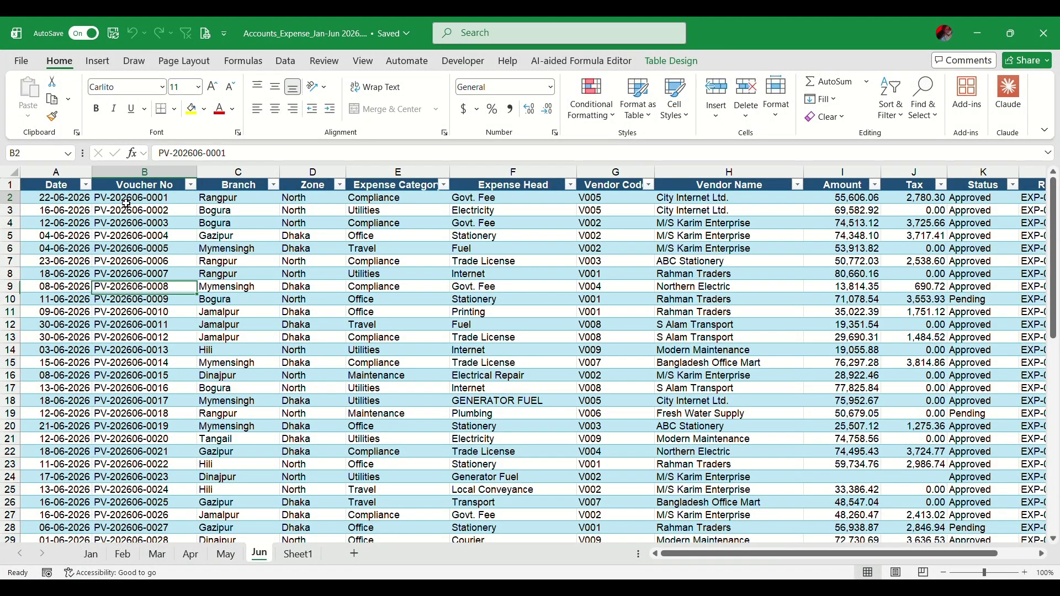
Insert nine blank rows above row 10 on the Jan sheet.
left_click(91, 554)
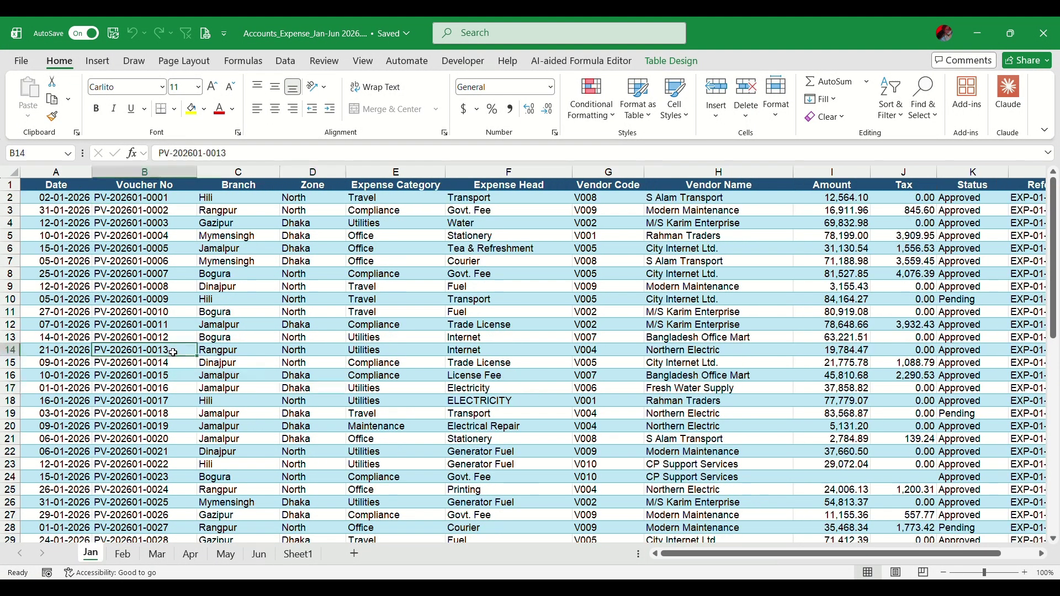
key("Right")
left_click(17, 299)
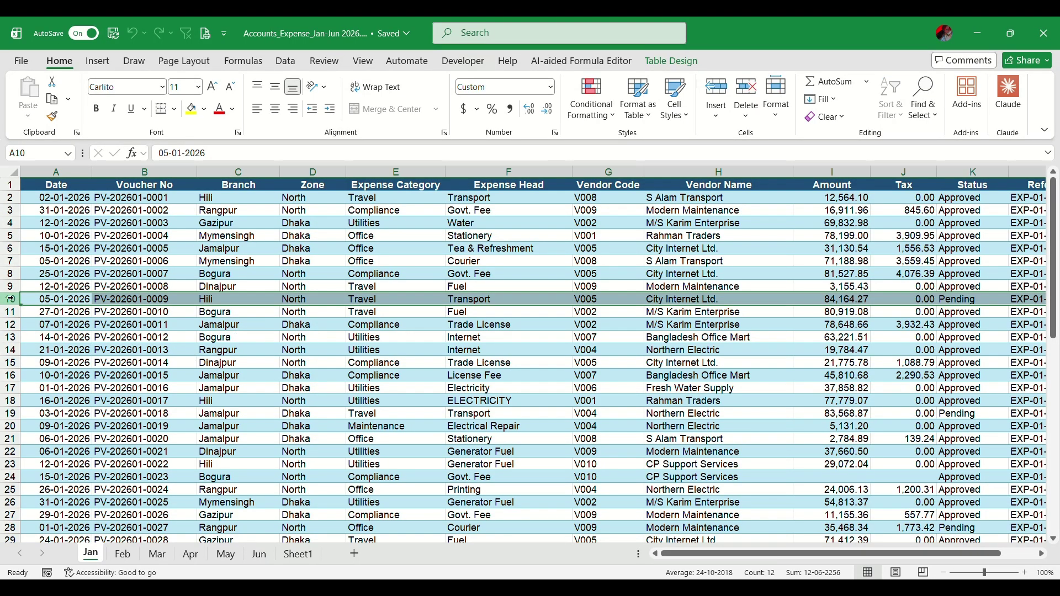
left_click(8, 399, "shift")
right_click(7, 357)
left_click(41, 203)
left_click(177, 319)
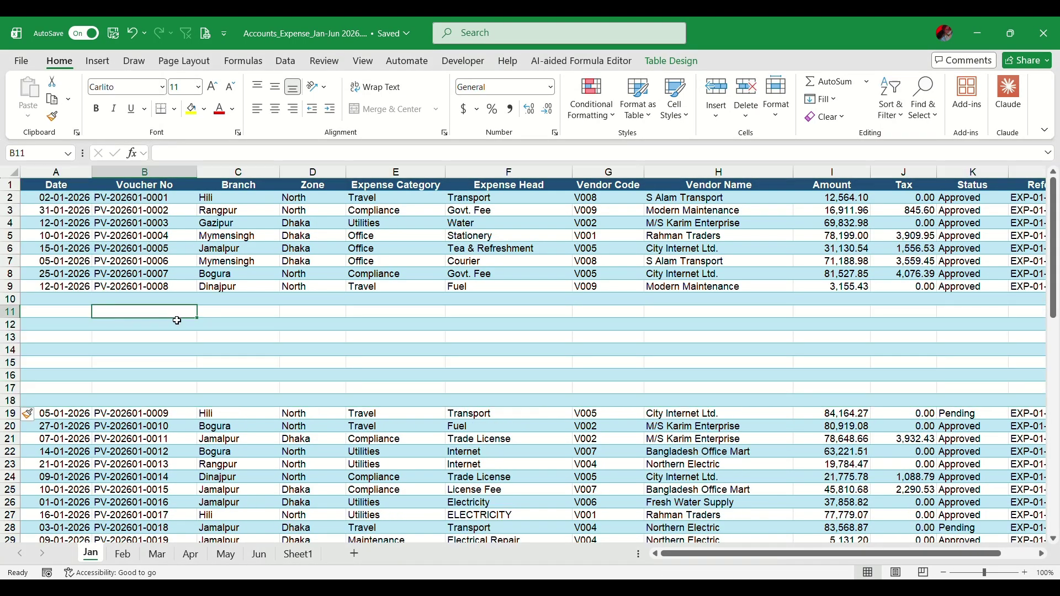
Duplicate the Jun sheet directly after it and rename the copy Jul.
left_click_drag(270, 557, 307, 559)
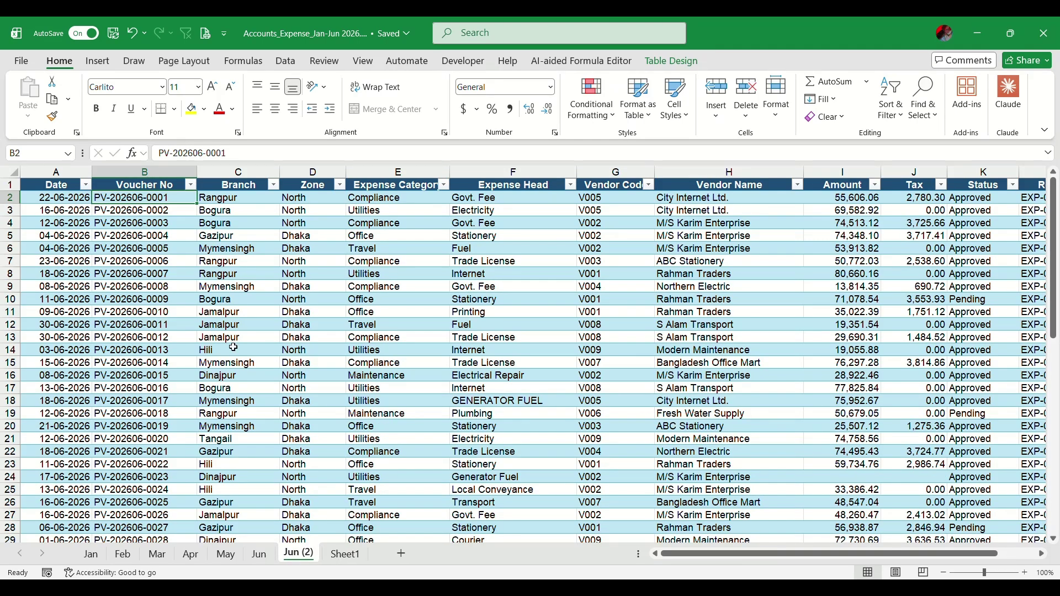
left_click(245, 274)
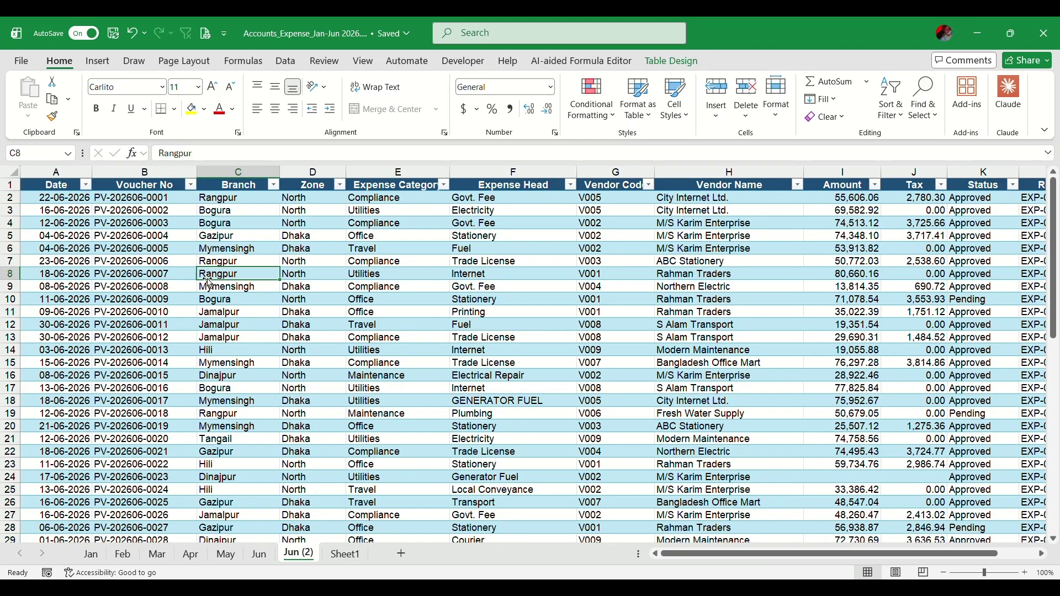
left_click(310, 337)
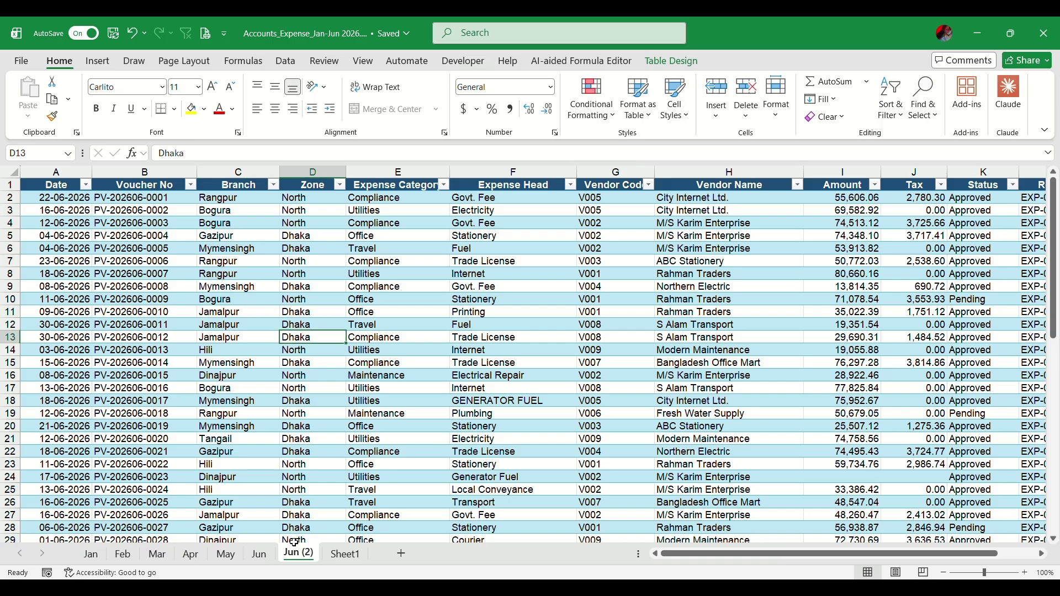
double_click(301, 555)
type("Jul")
key("Return")
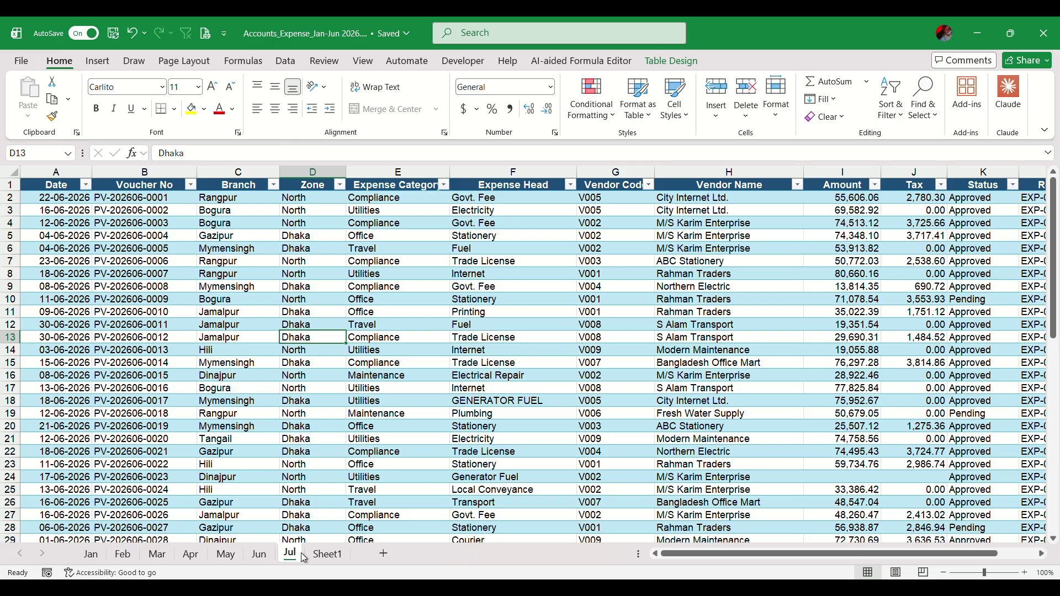
Rename the expense table on the Jul sheet as Jul.
left_click(397, 425)
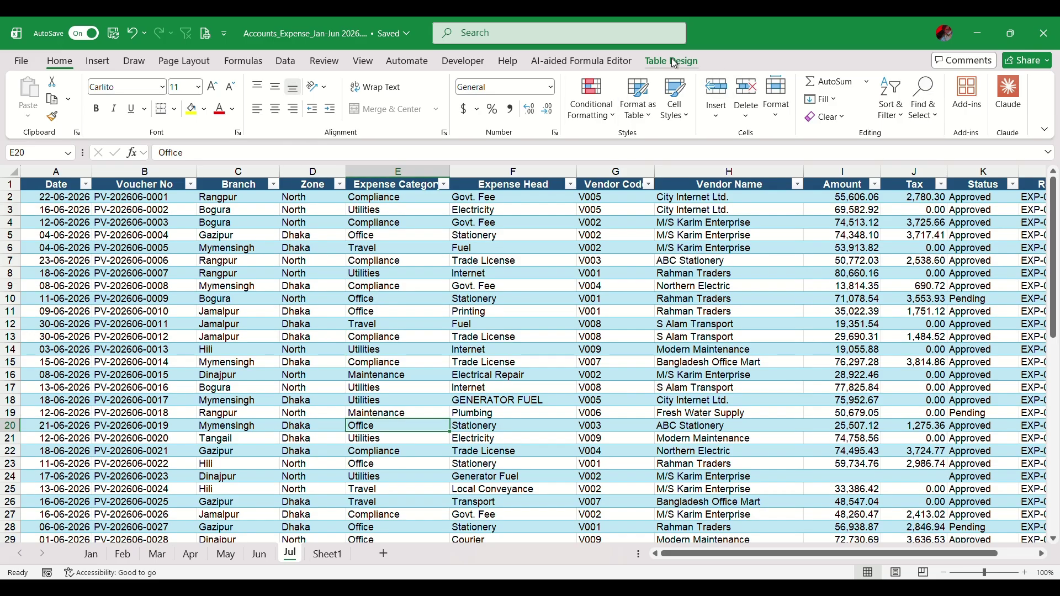
left_click(671, 61)
left_click(52, 100)
type("Jul")
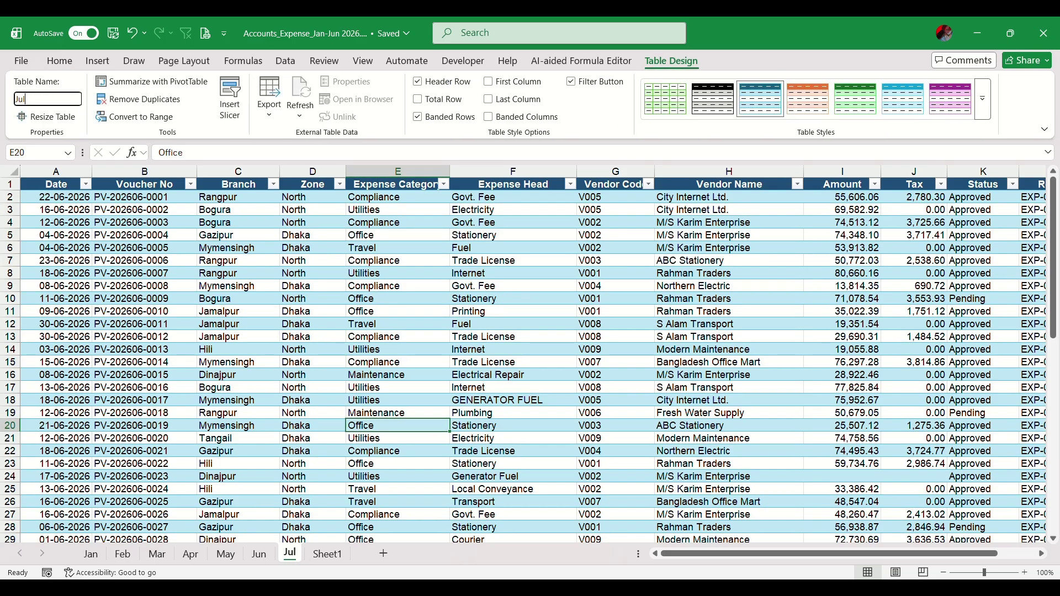
left_click(113, 255)
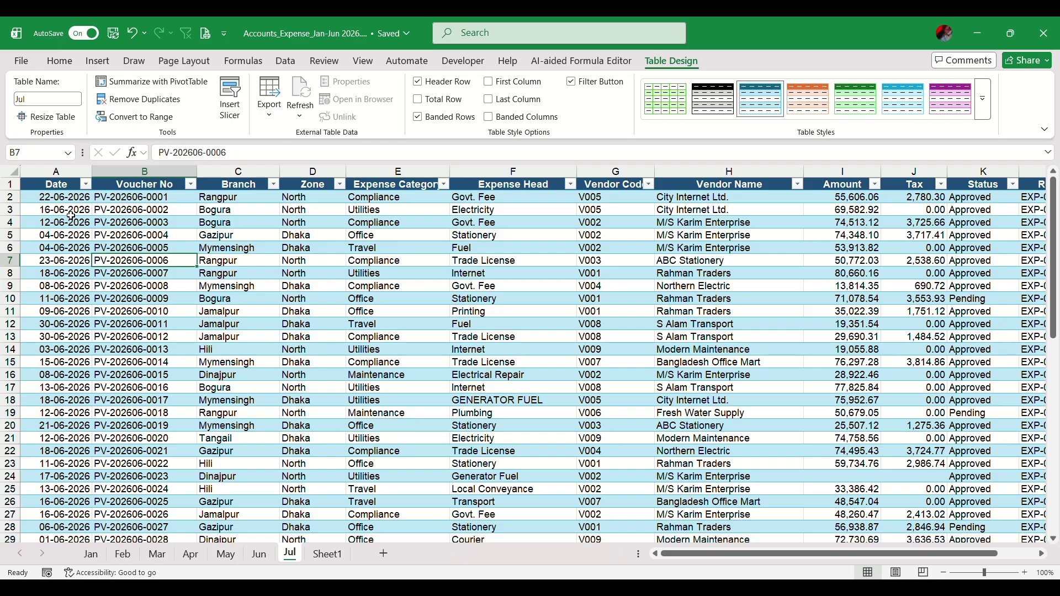
Enter 1/7/26 as the first date in cell A2 of the Jul table.
key("Left")
key("Up")
key("Up")
key("Up")
key("Up")
key("Up")
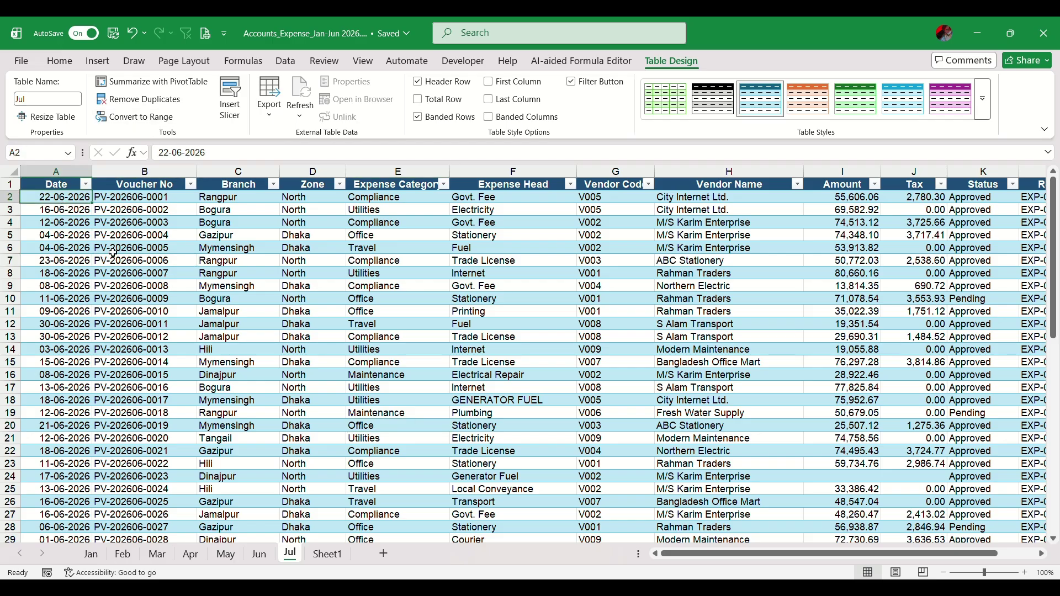
type("1")
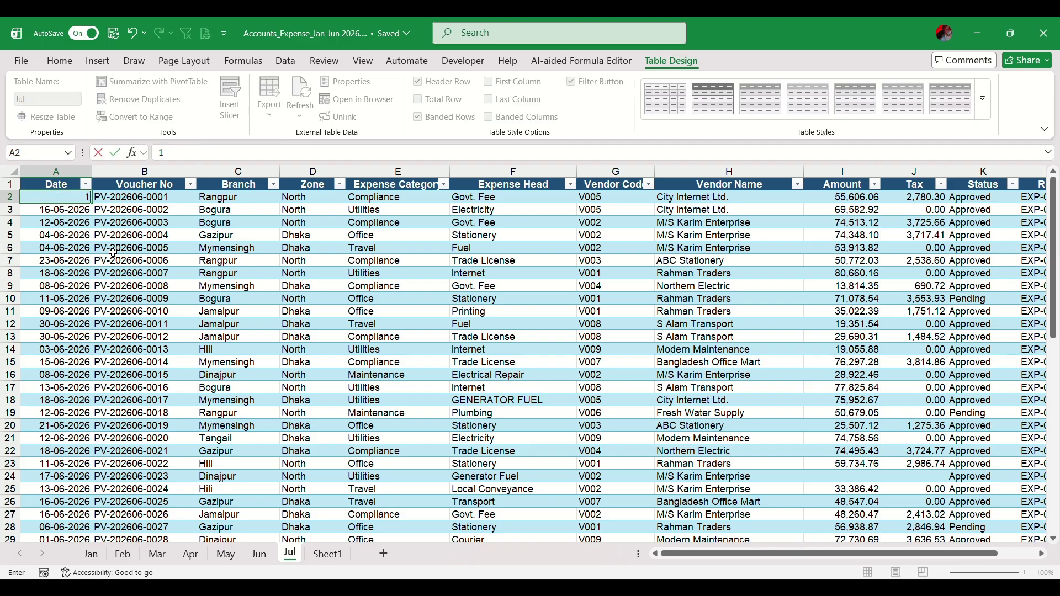
type("/7/26")
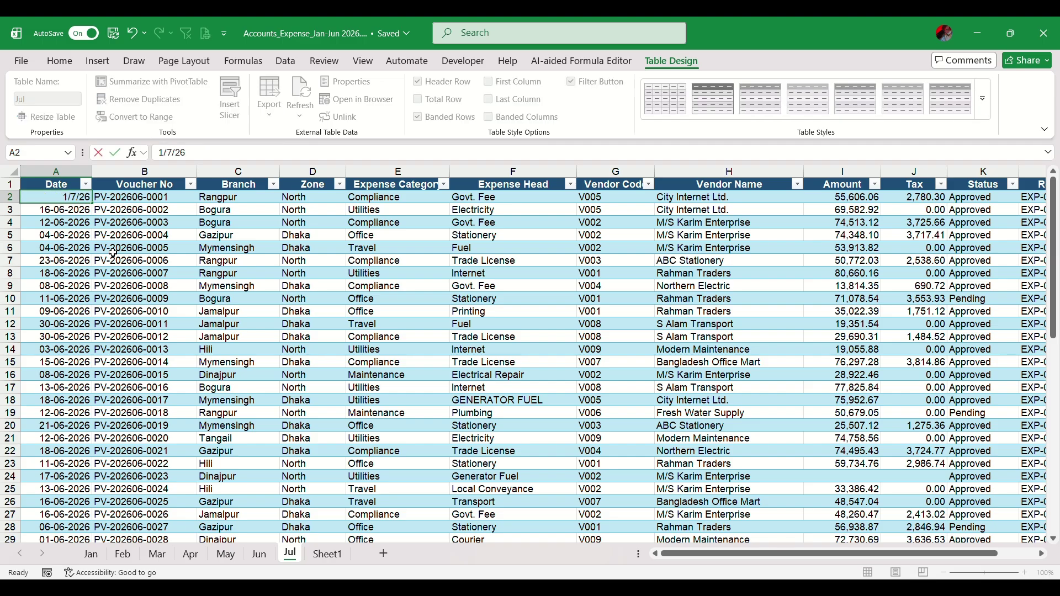
key("Return")
Fill the date series from A2 down the Jul table's Date column without formatting, and check the filled dates.
left_click(52, 200)
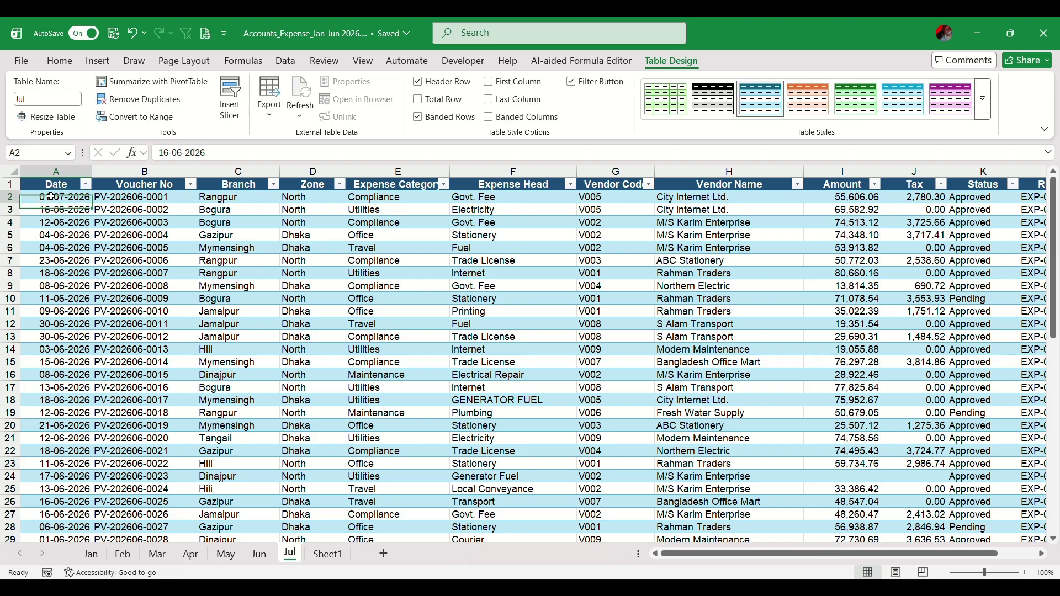
double_click(92, 204)
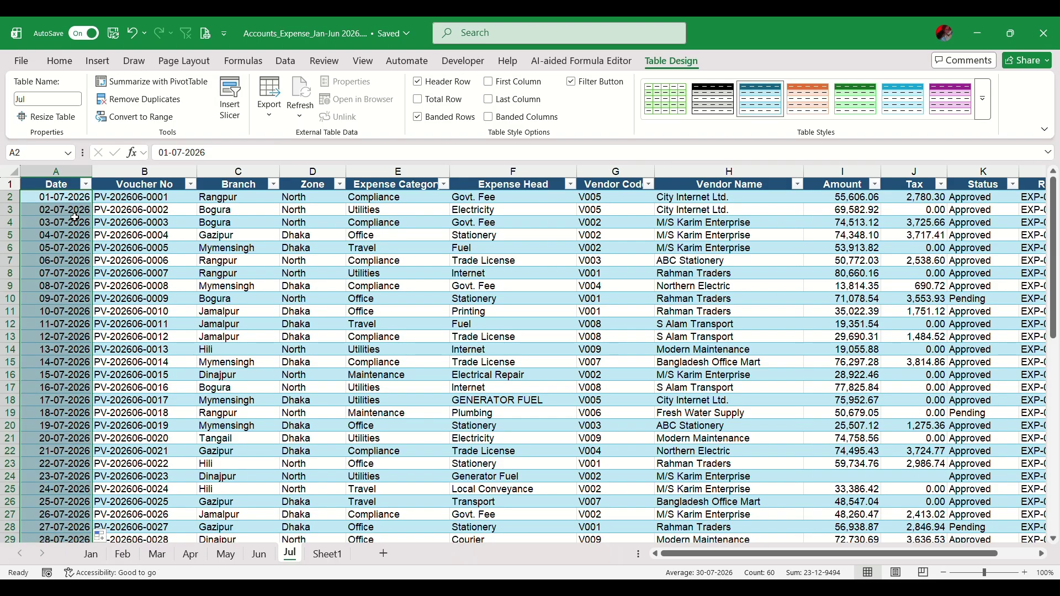
left_click(111, 535)
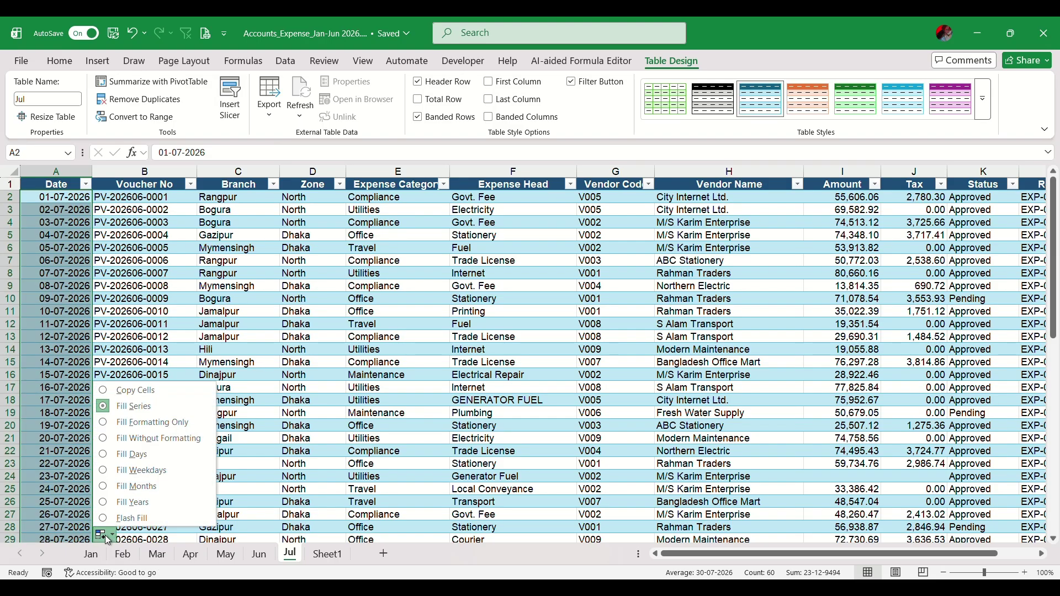
left_click(164, 440)
left_click(69, 286)
left_click(69, 261)
scroll(82, 319, "down", 17)
scroll(82, 319, "up", 17)
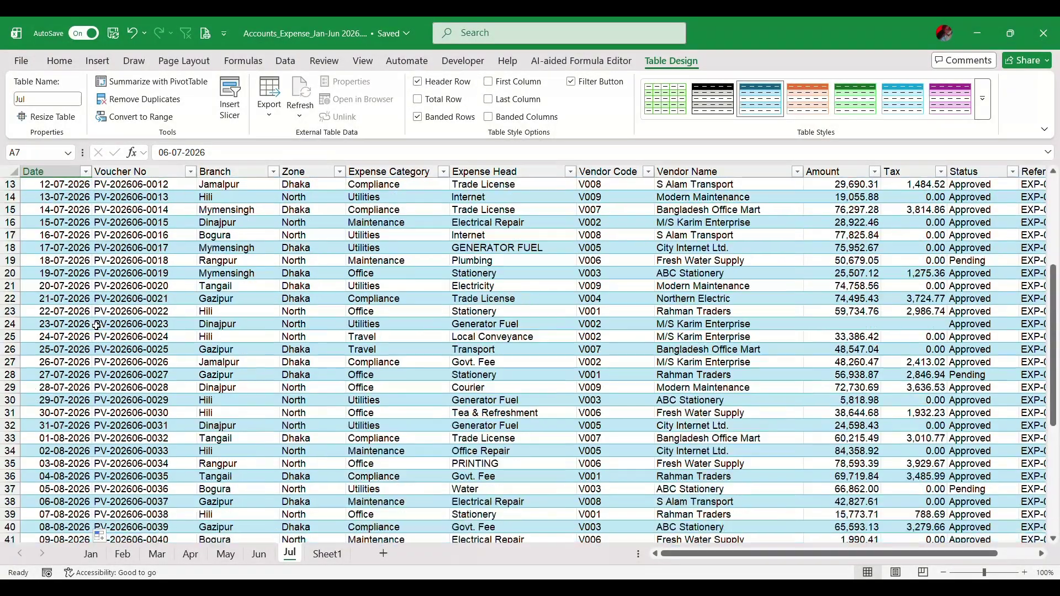
left_click(63, 276)
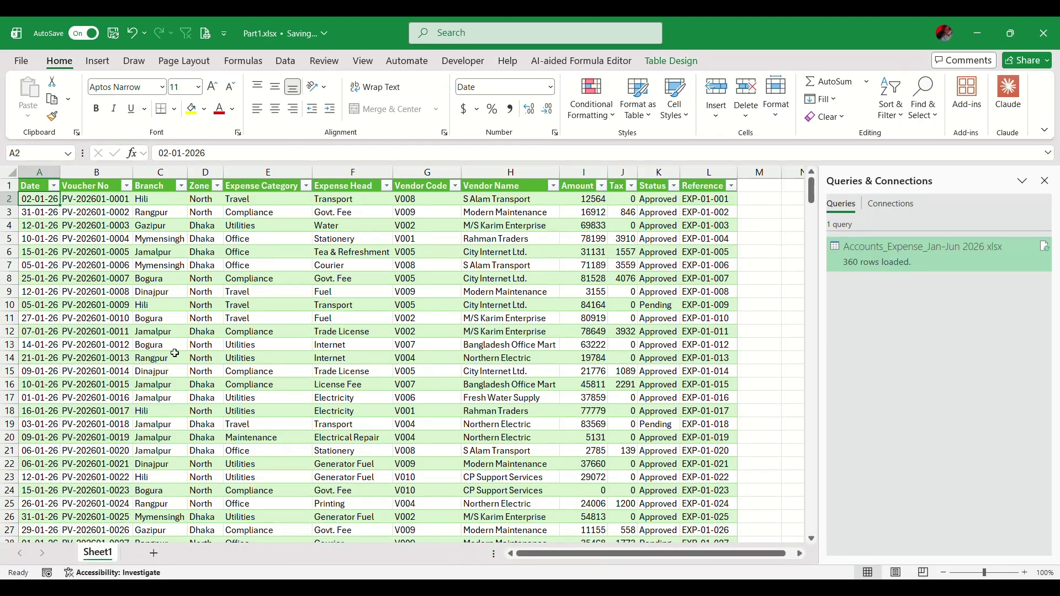
Check which months the loaded table's Date filter lists, leaving the filter unchanged.
left_click(172, 332)
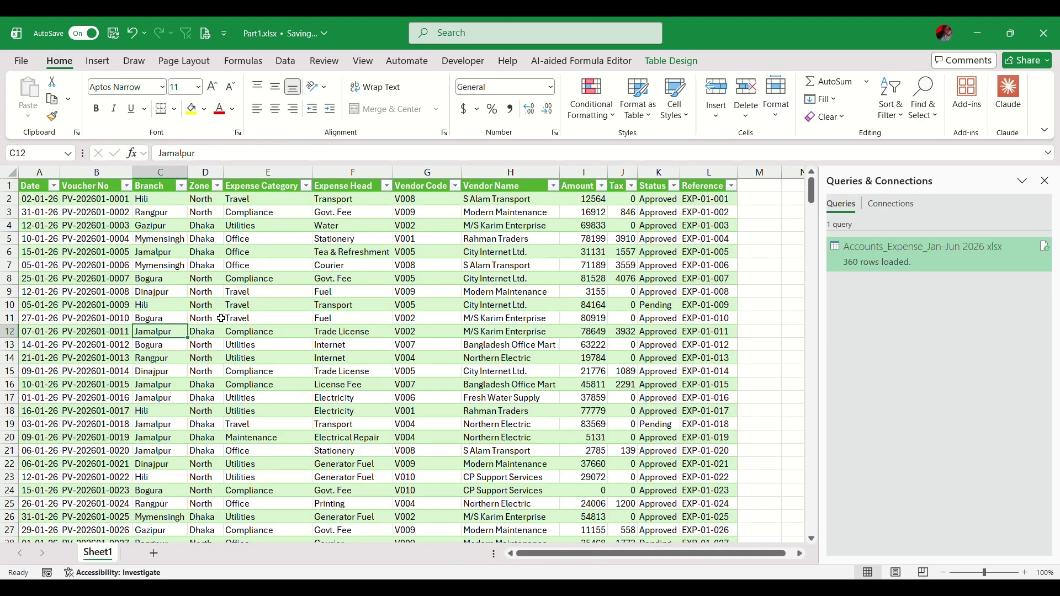
left_click(254, 305)
left_click(53, 186)
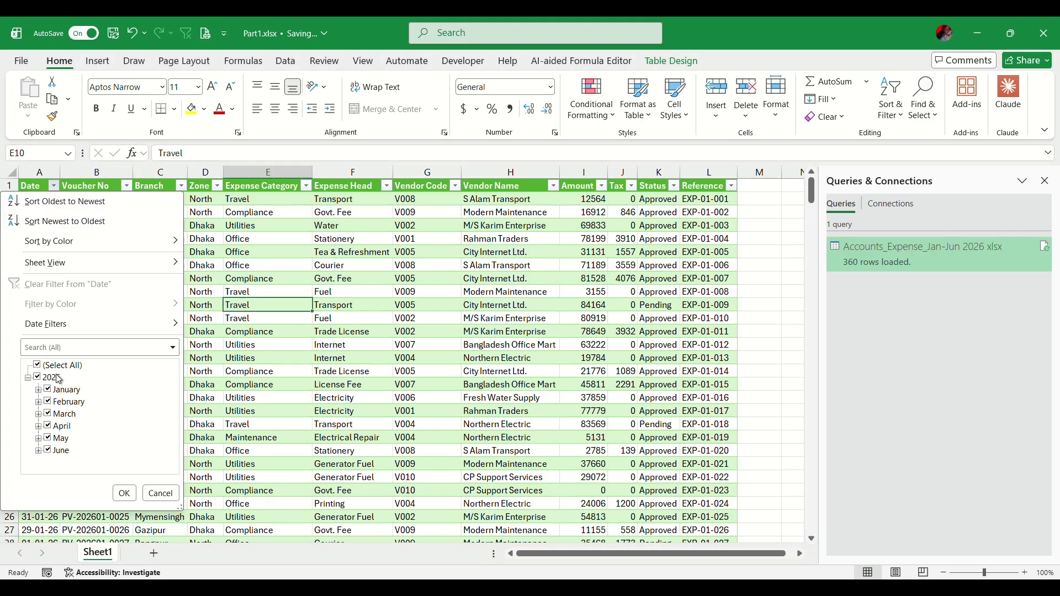
left_click(161, 493)
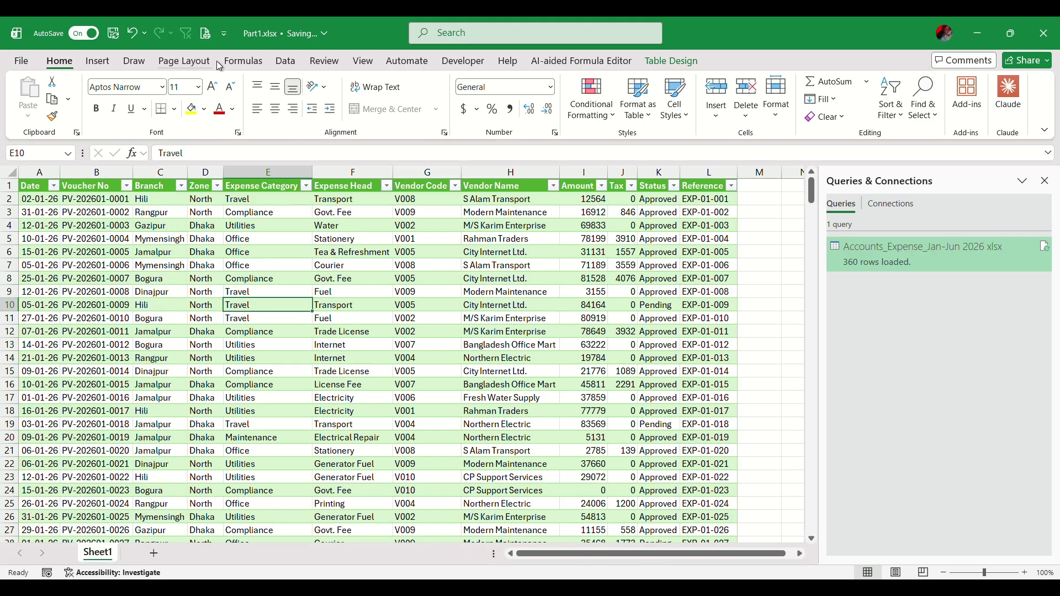
Try to refresh all queries in Part1.xlsx while the source workbook is still open.
left_click(285, 60)
left_click(259, 90)
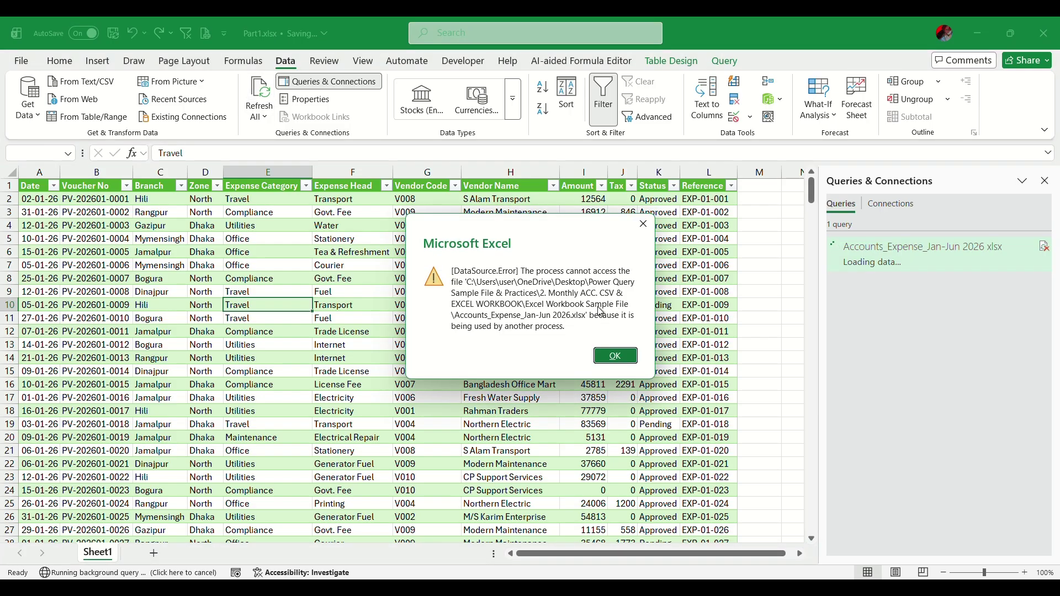
left_click(613, 354)
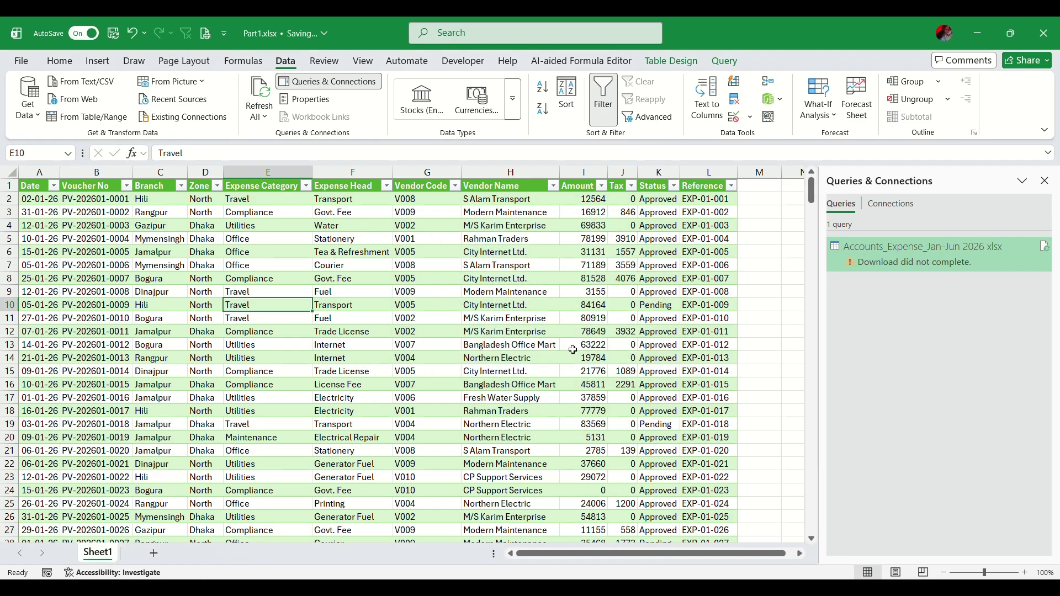
left_click(513, 332)
Save and close the source workbook Accounts_Expense_Jan-Jun 2026, and refresh the query in Part1.xlsx.
mouse_move(467, 574)
left_click(516, 544)
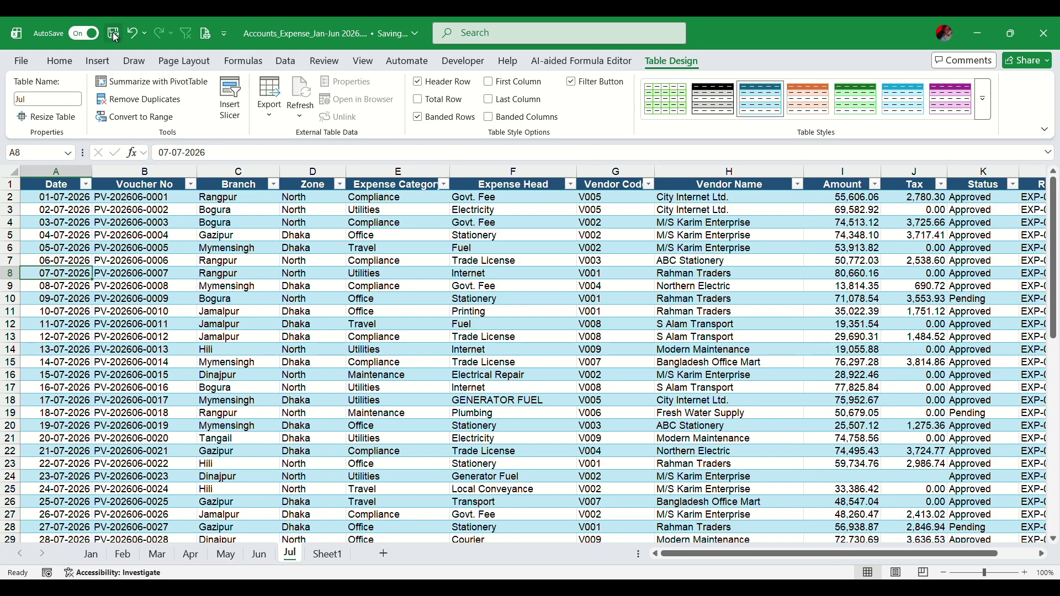
left_click(1055, 40)
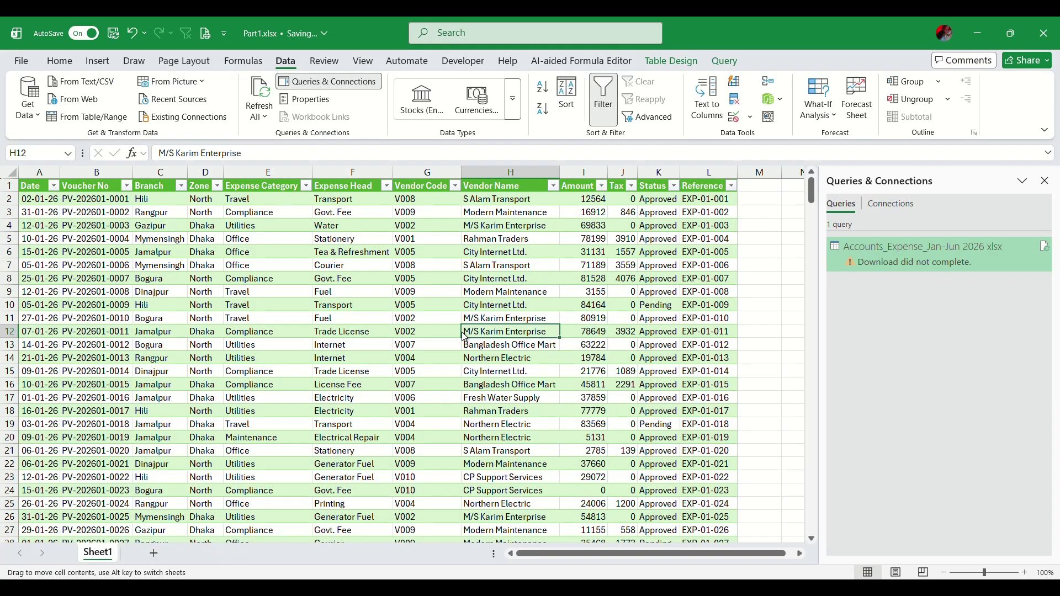
left_click(264, 90)
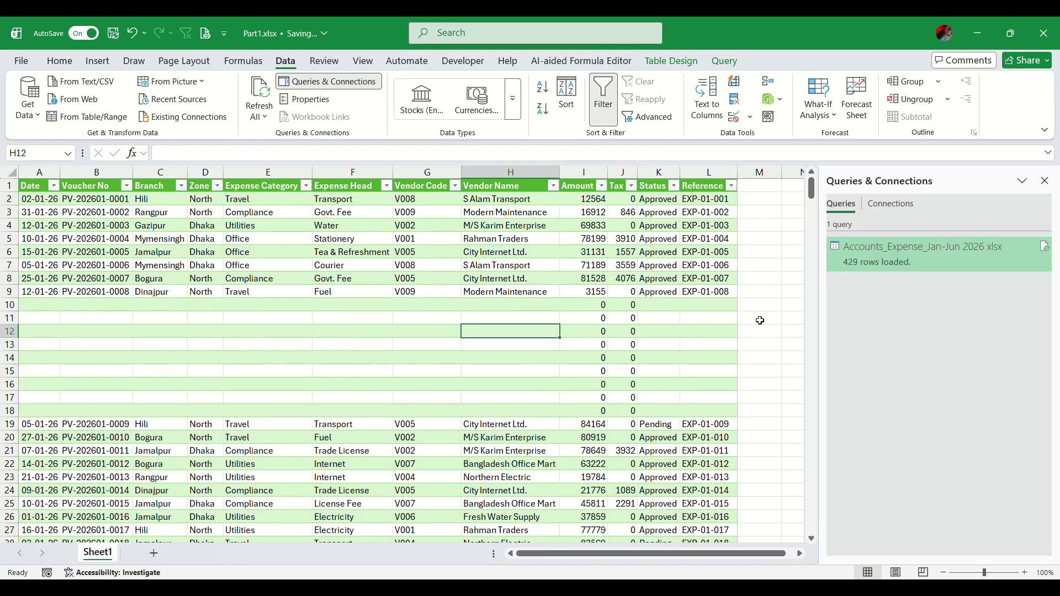
Examine the refreshed expense table for blank rows and review its records down through the months.
scroll(236, 343, "down", 7)
scroll(238, 343, "up", 7)
left_click(216, 282)
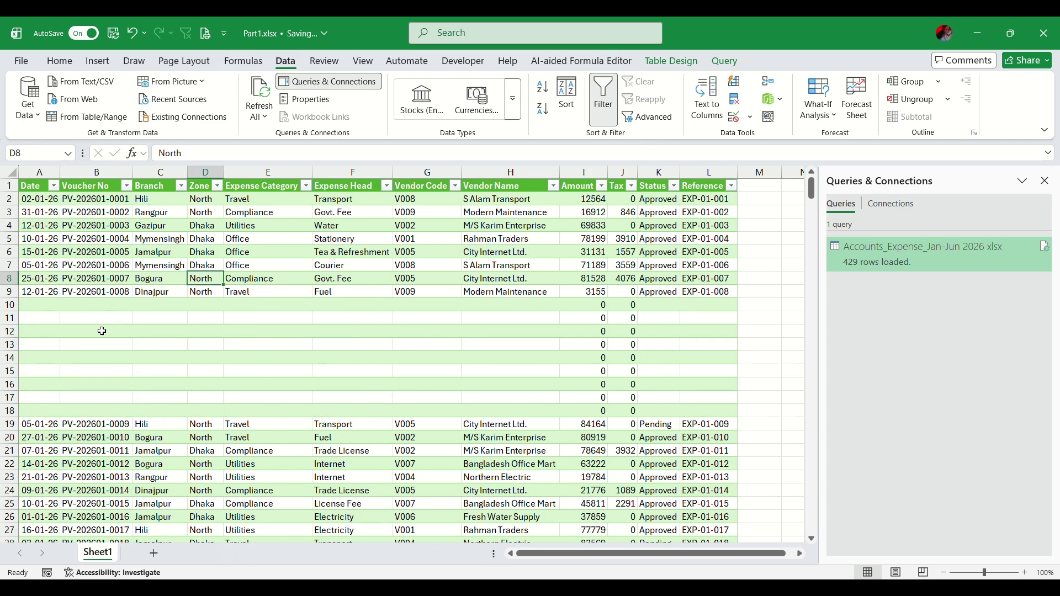
left_click(37, 304)
left_click(73, 304)
scroll(71, 335, "down", 5)
scroll(72, 335, "up", 3)
scroll(71, 386, "down", 20)
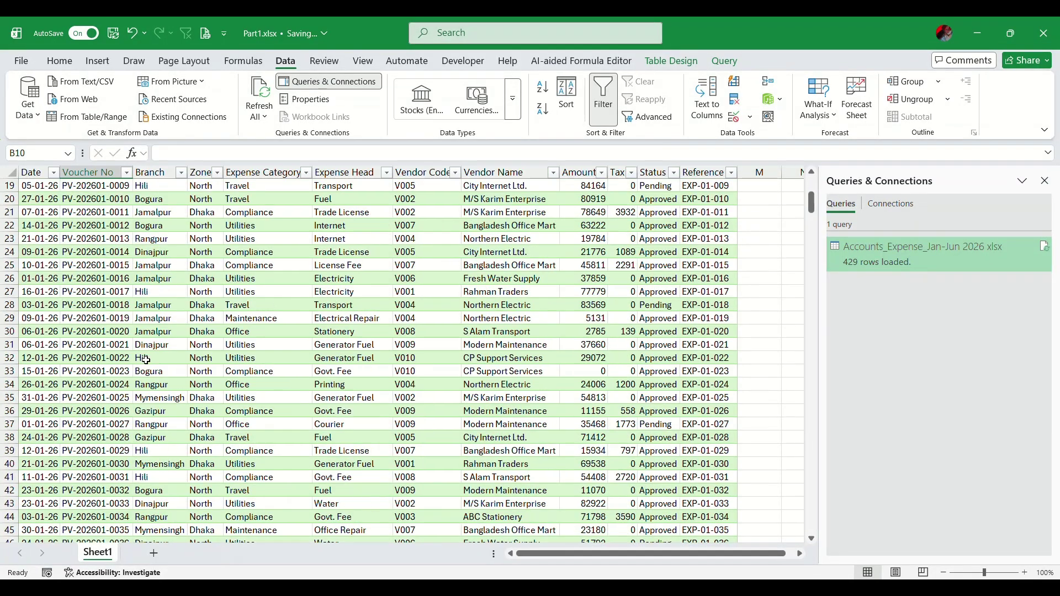
scroll(219, 386, "down", 20)
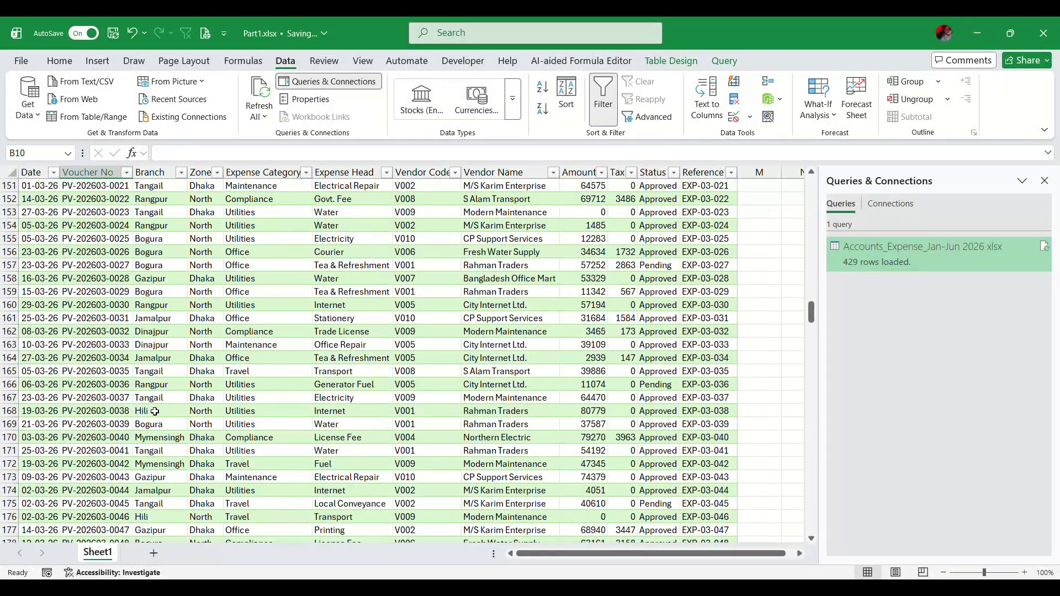
scroll(176, 433, "down", 10)
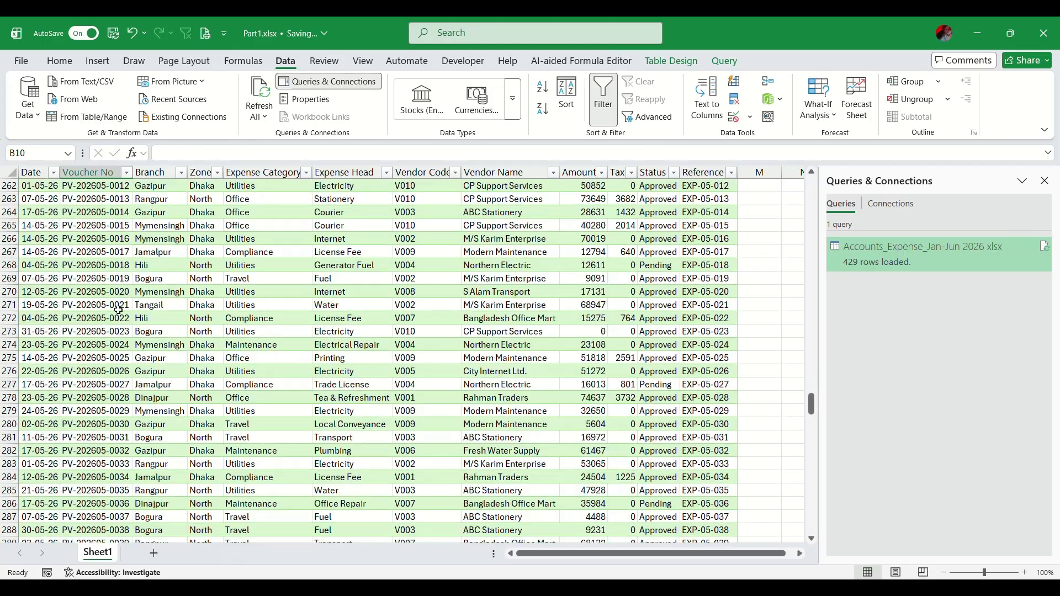
Filter the loaded table's Date column to August 2026 only and review the filtered rows.
left_click(53, 172)
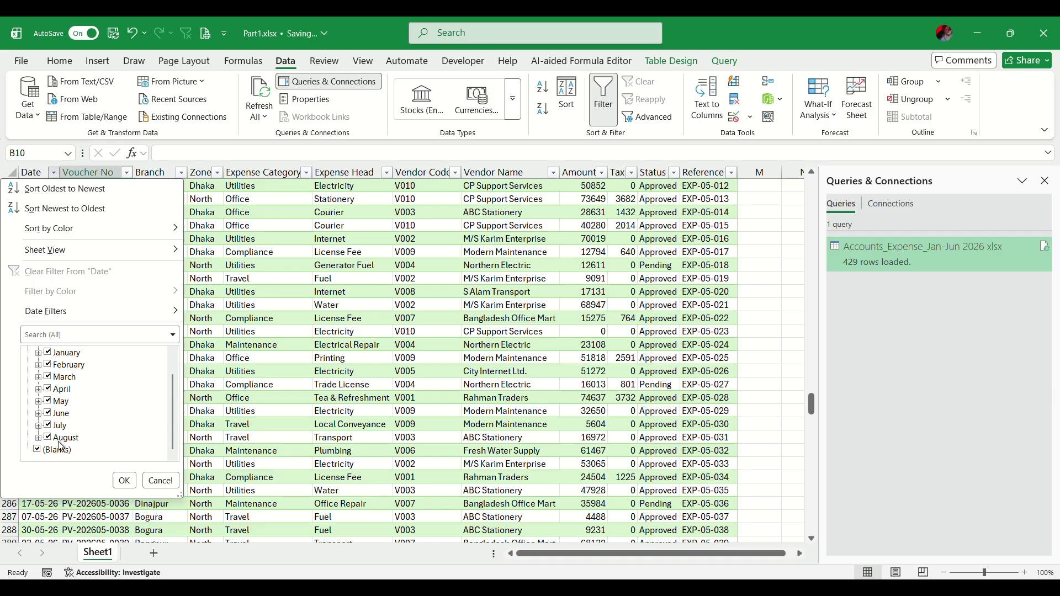
scroll(61, 396, "up", 1)
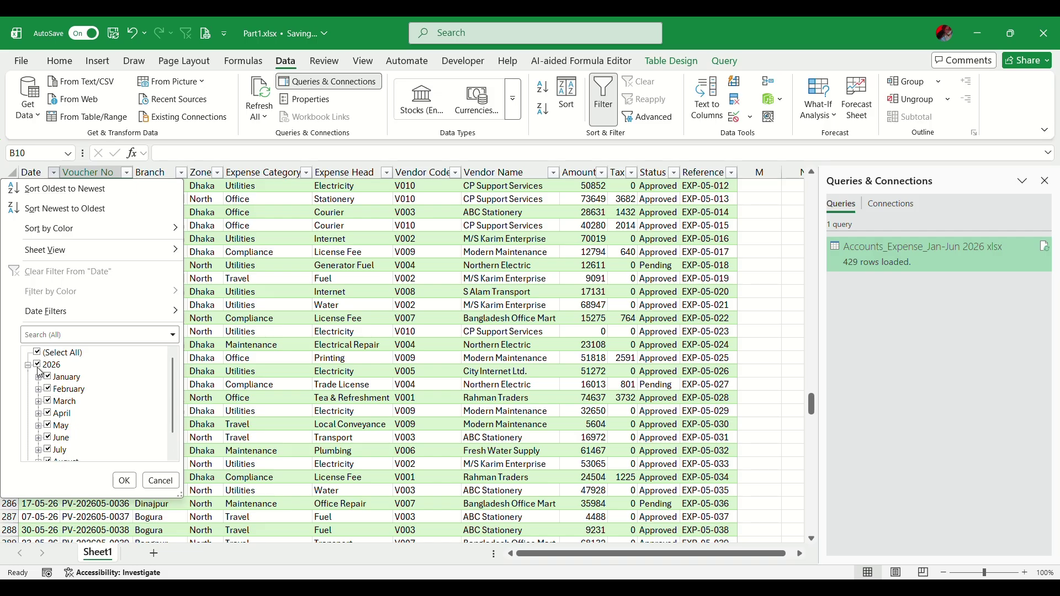
left_click(37, 366)
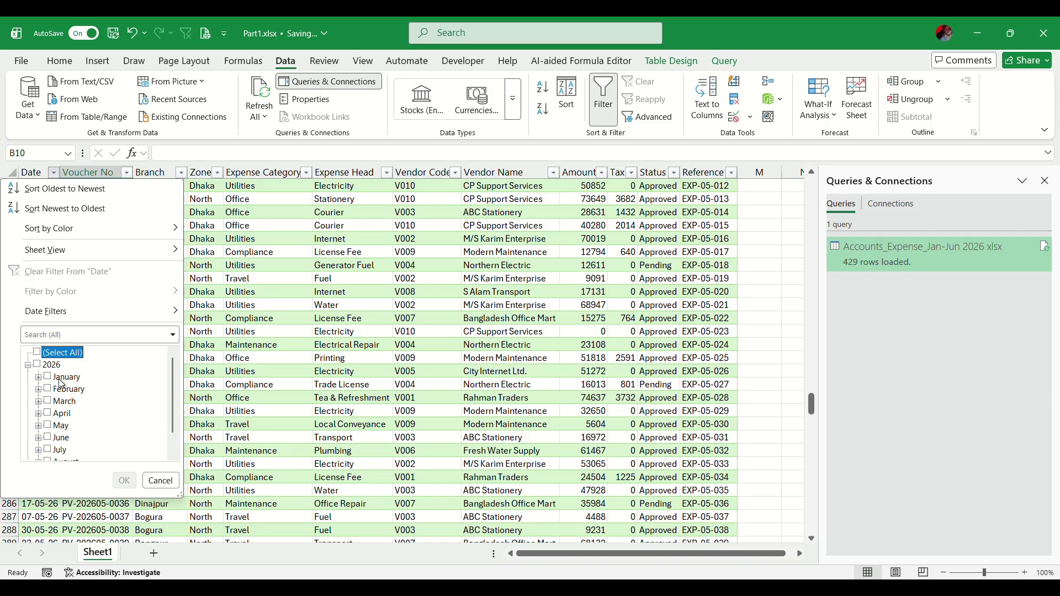
scroll(55, 431, "down", 1)
left_click(51, 440)
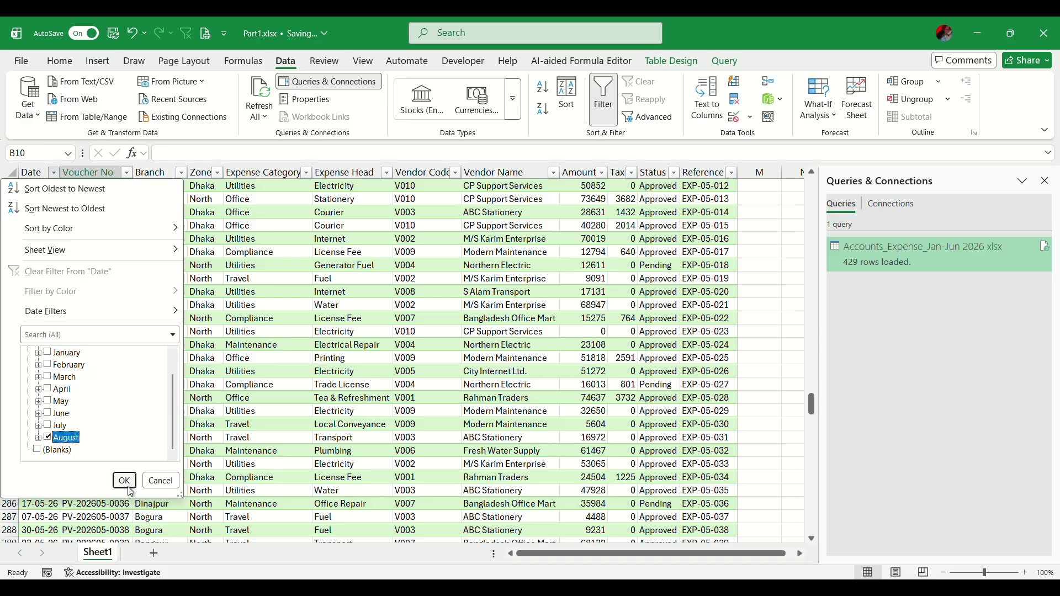
left_click(124, 481)
scroll(73, 217, "down", 6)
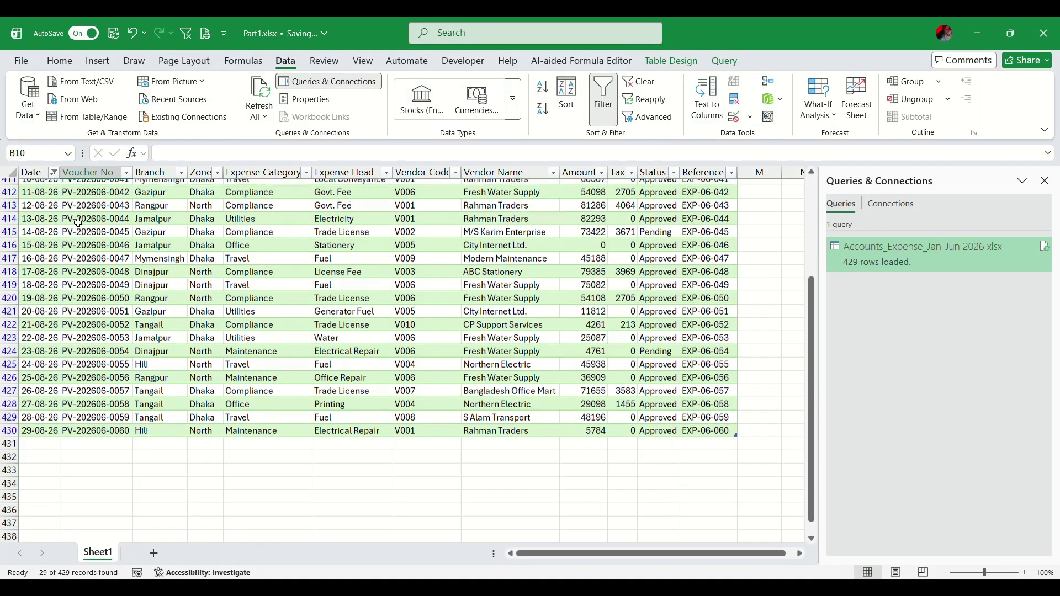
scroll(83, 230, "up", 6)
left_click(84, 250)
scroll(160, 381, "down", 1)
scroll(119, 400, "up", 1)
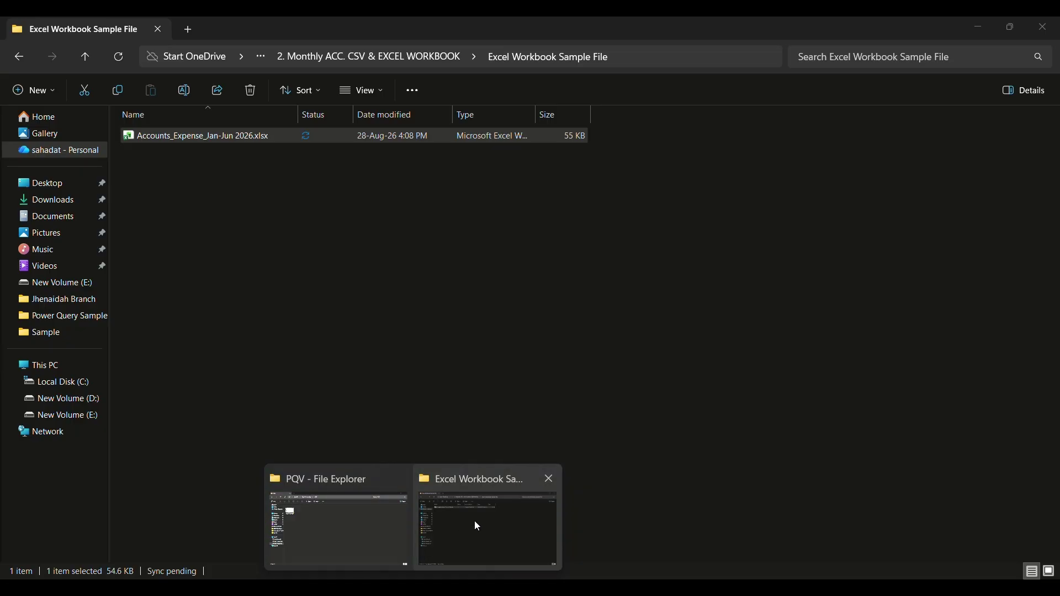
Reopen Accounts_Expense_Jan-Jun 2026.xlsx from its folder and locate the last July date on the Jul sheet.
left_click(475, 521)
double_click(231, 138)
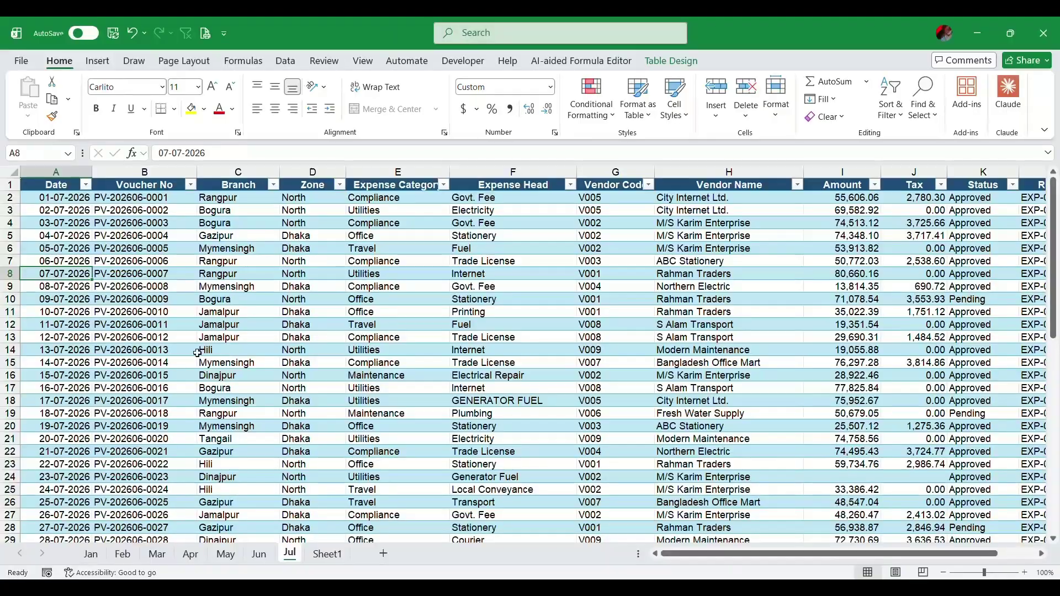
scroll(87, 365, "down", 6)
scroll(69, 368, "up", 3)
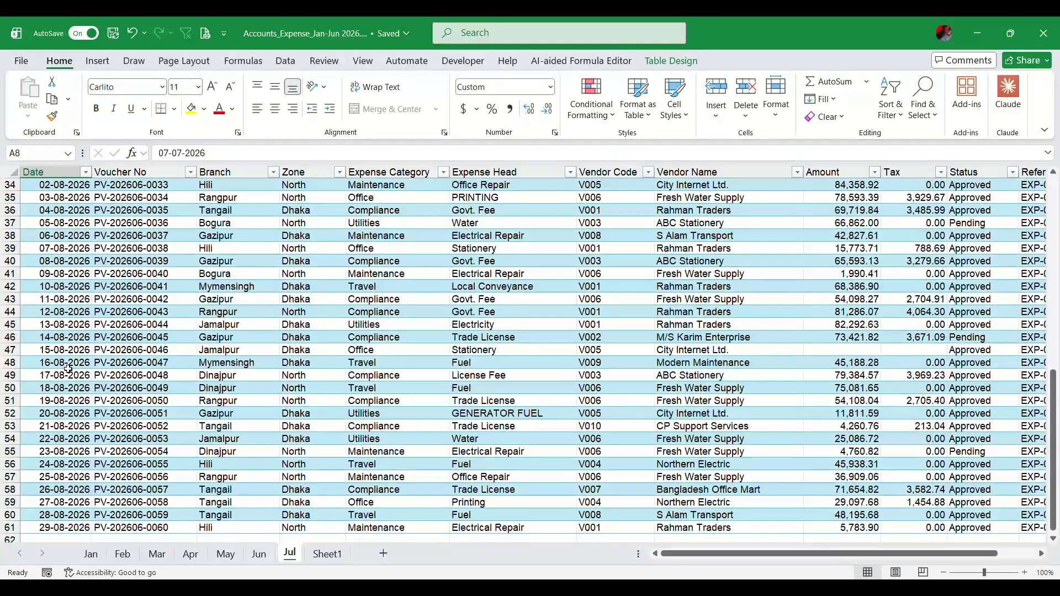
scroll(66, 260, "up", 3)
left_click(60, 281)
key("Up")
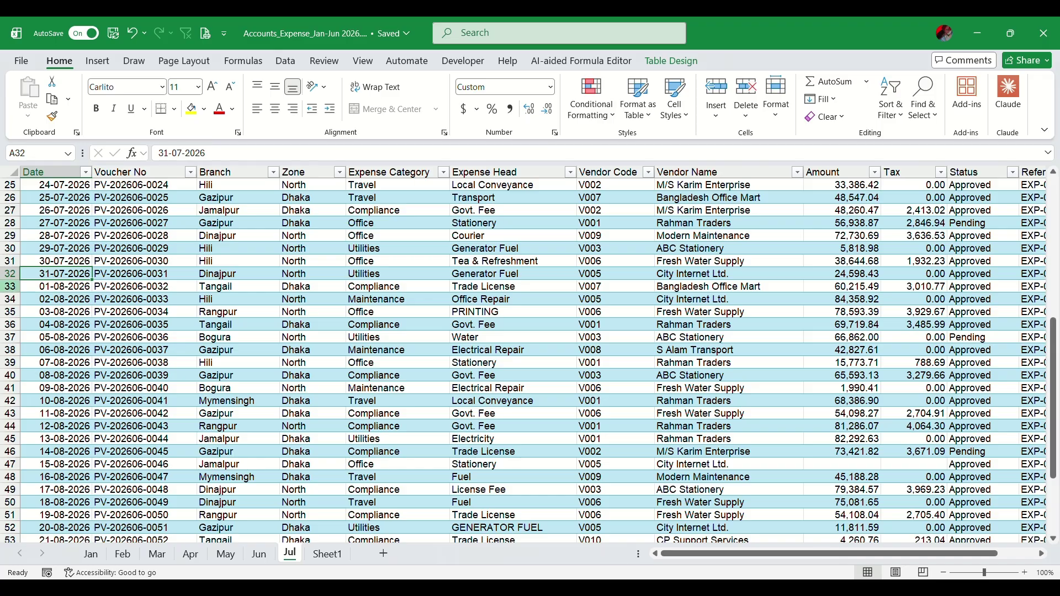
Examine the August dates on the Jul sheet from cell A33 down to the table's last row.
left_click(40, 285)
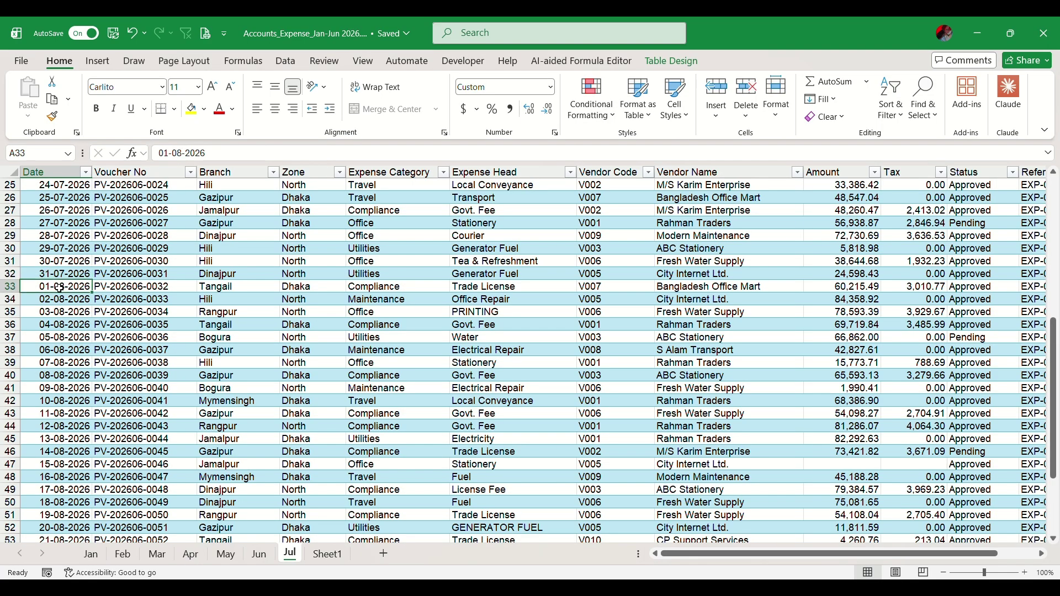
scroll(41, 252, "down", 1)
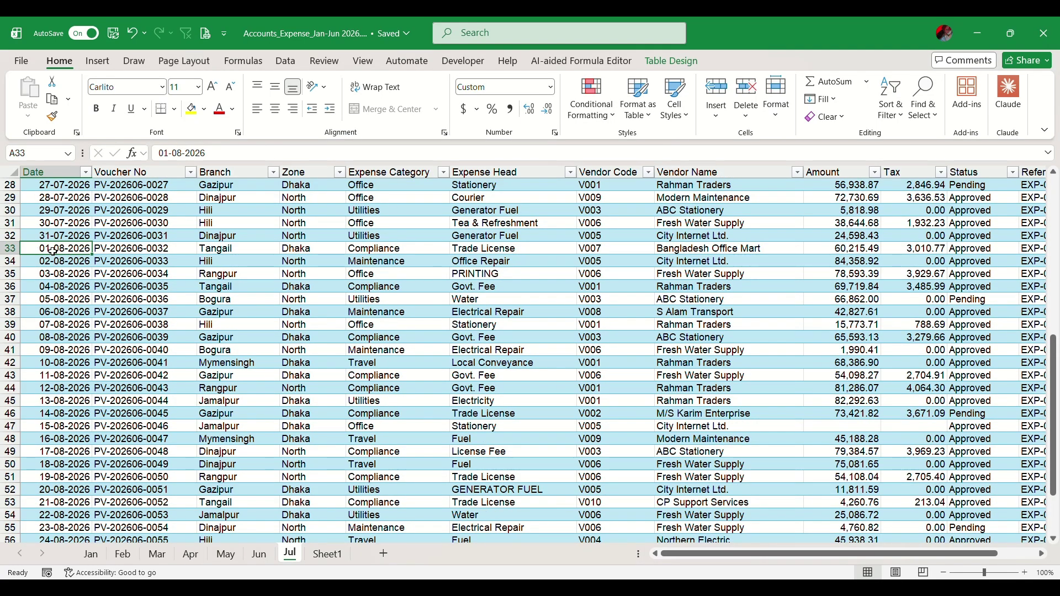
scroll(53, 238, "down", 1)
scroll(52, 227, "down", 6)
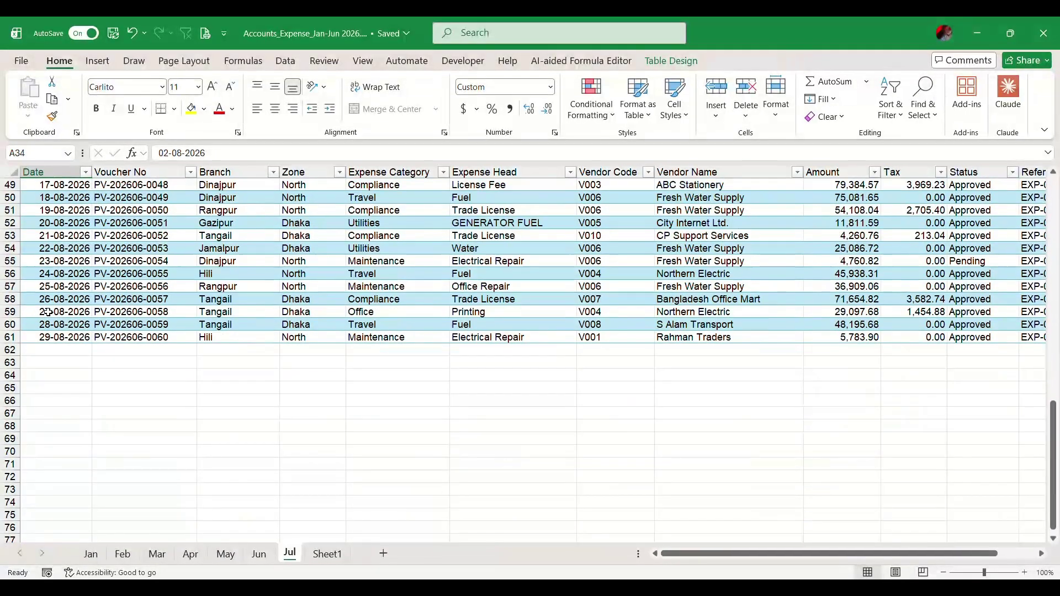
left_click(58, 338)
scroll(81, 334, "up", 7)
scroll(82, 333, "up", 2)
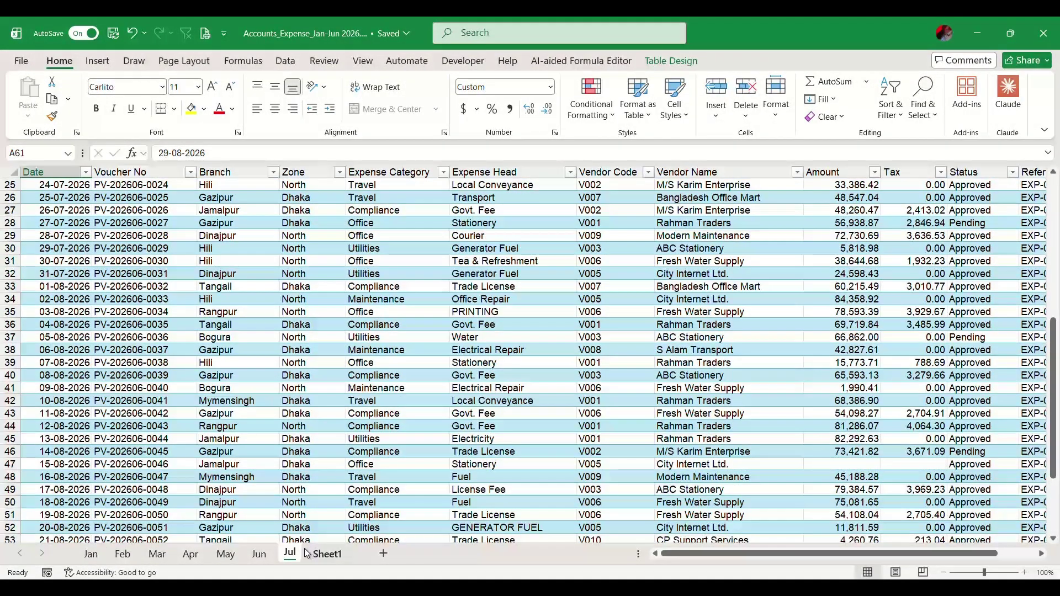
scroll(272, 388, "down", 7)
scroll(272, 389, "up", 7)
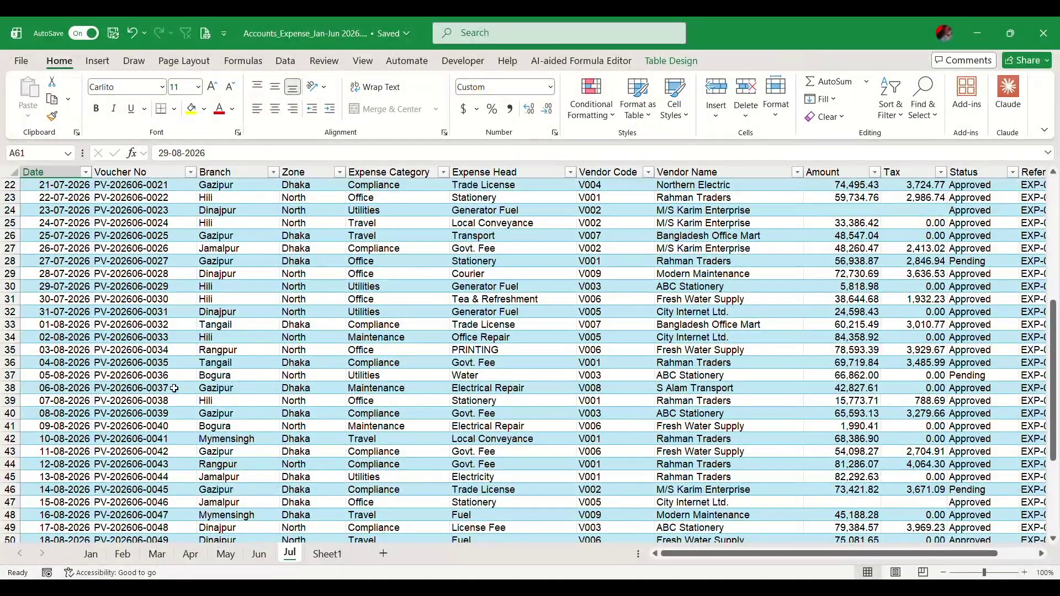
Delete the August-dated rows 33 to 61 from the Jul sheet.
scroll(221, 394, "up", 2)
left_click_drag(10, 401, 10, 514)
right_click(10, 515)
left_click(33, 287)
Delete the blank rows 10 to 18 on the Jan sheet, and save and close the source workbook.
left_click(91, 554)
left_click_drag(10, 298, 3, 395)
right_click(3, 395)
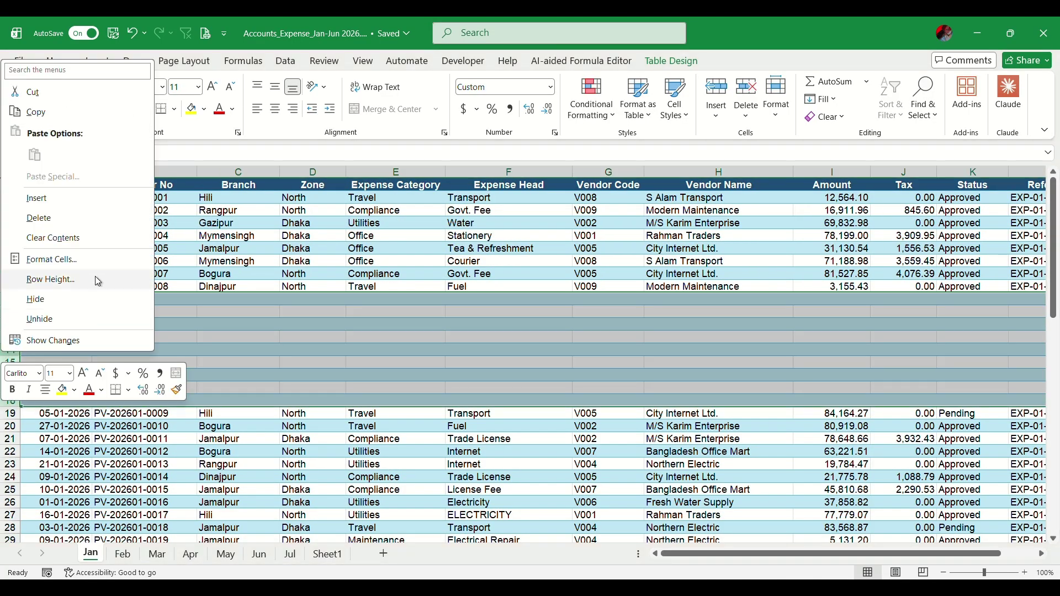
left_click(81, 220)
left_click(201, 275)
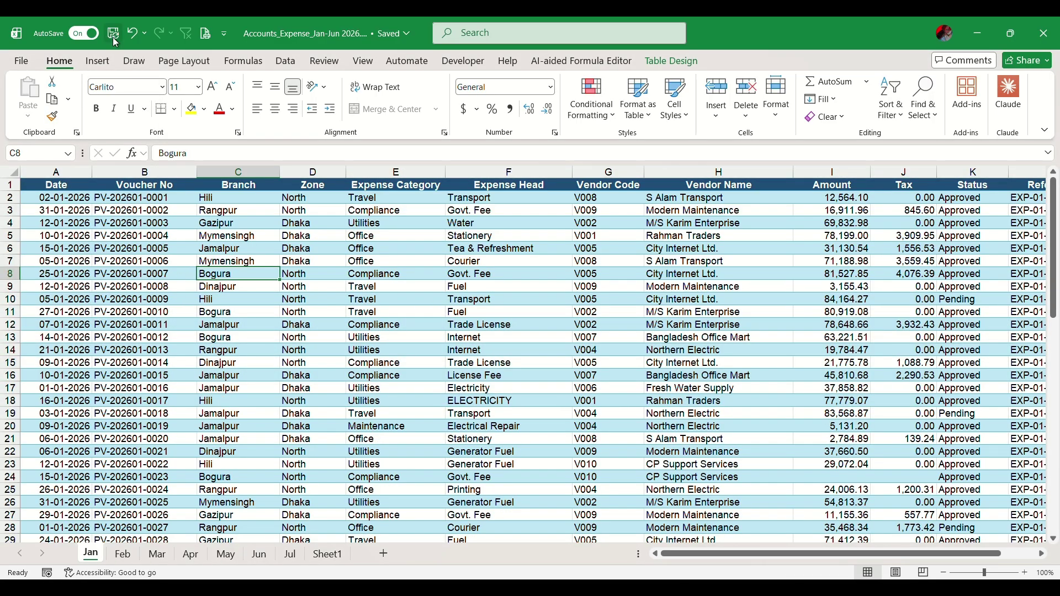
left_click(1044, 32)
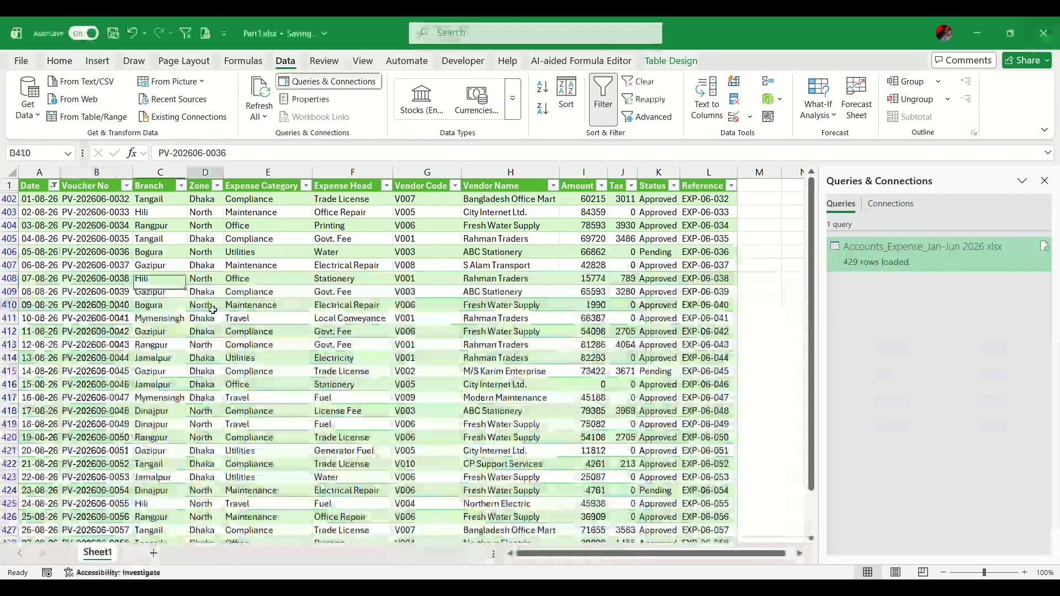
Clear the Date filter from the loaded table in Part1.xlsx and refresh the query.
left_click(205, 304)
left_click(190, 38)
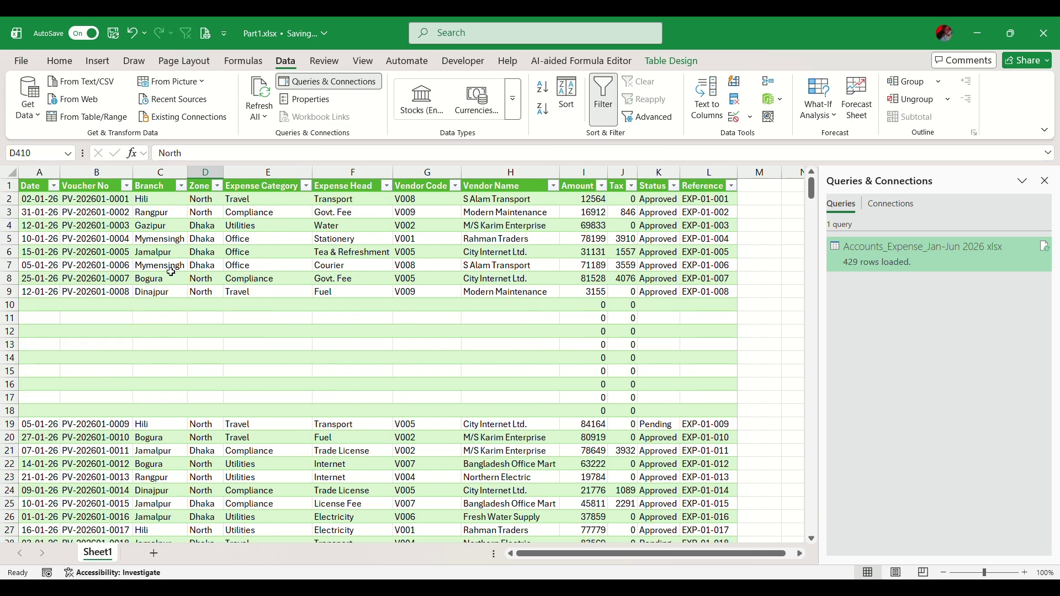
left_click(168, 274)
left_click(265, 88)
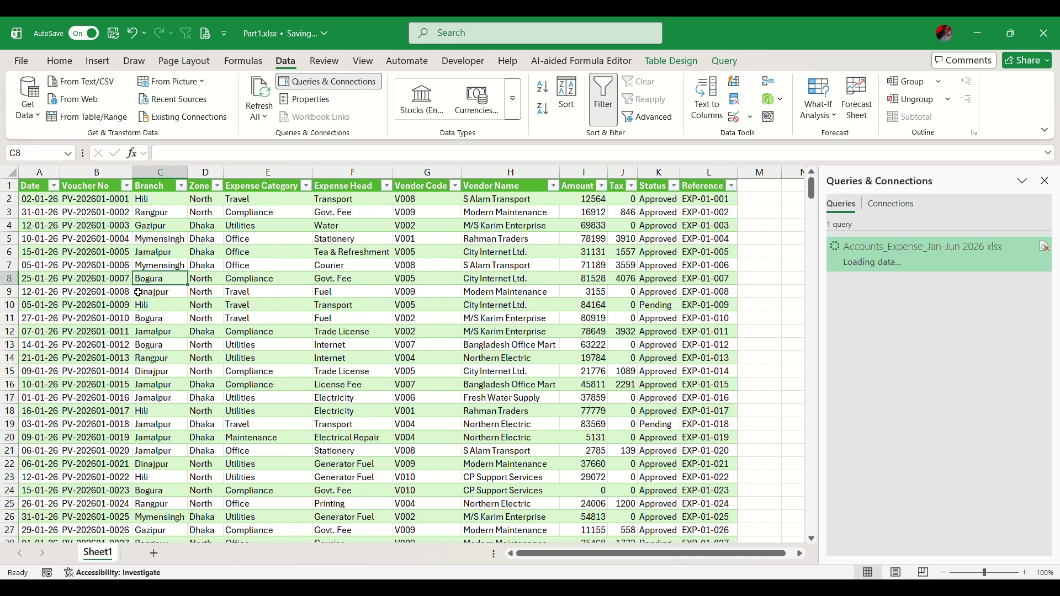
Filter the refreshed table's Date column to show only July 2026.
scroll(189, 352, "down", 17)
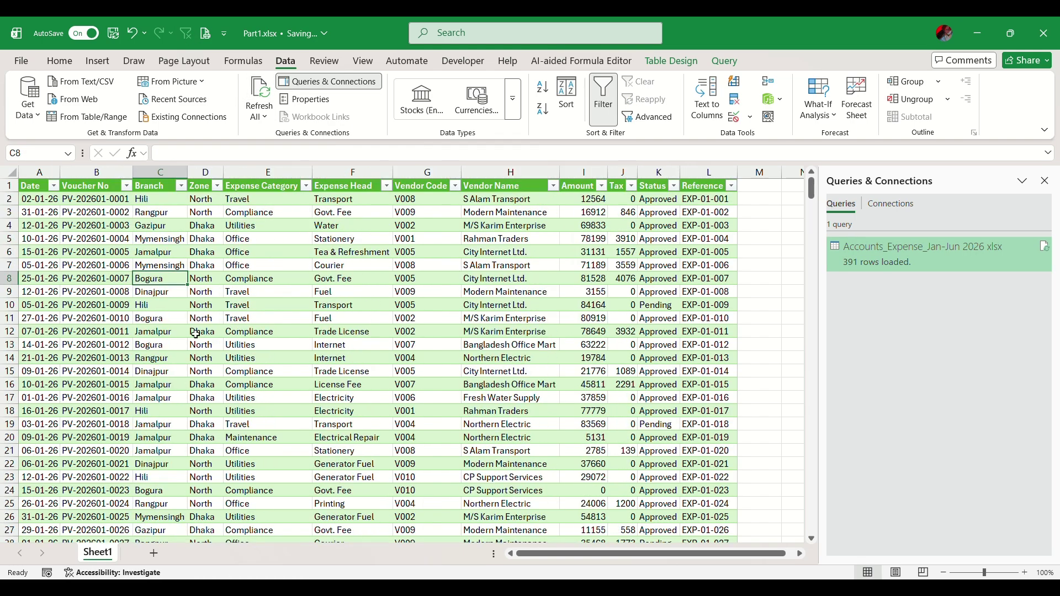
scroll(189, 352, "down", 20)
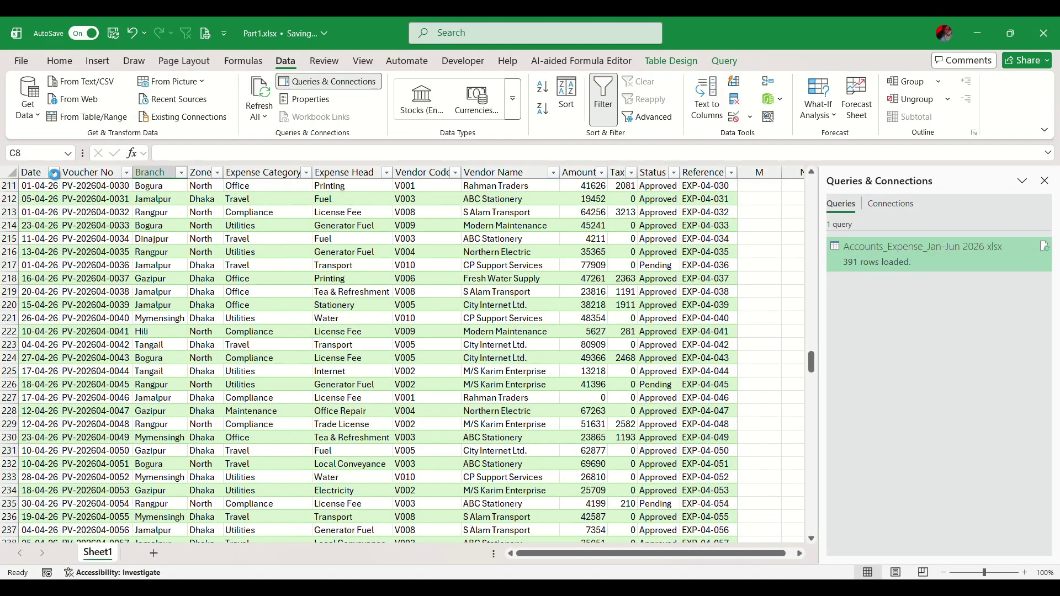
left_click(53, 172)
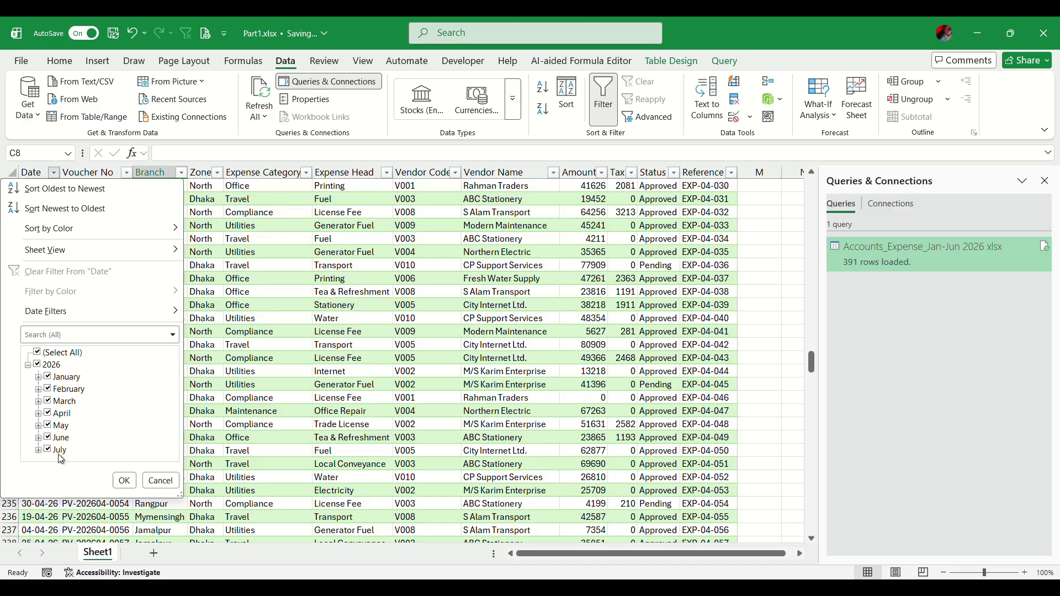
left_click(37, 364)
left_click(47, 450)
left_click(124, 480)
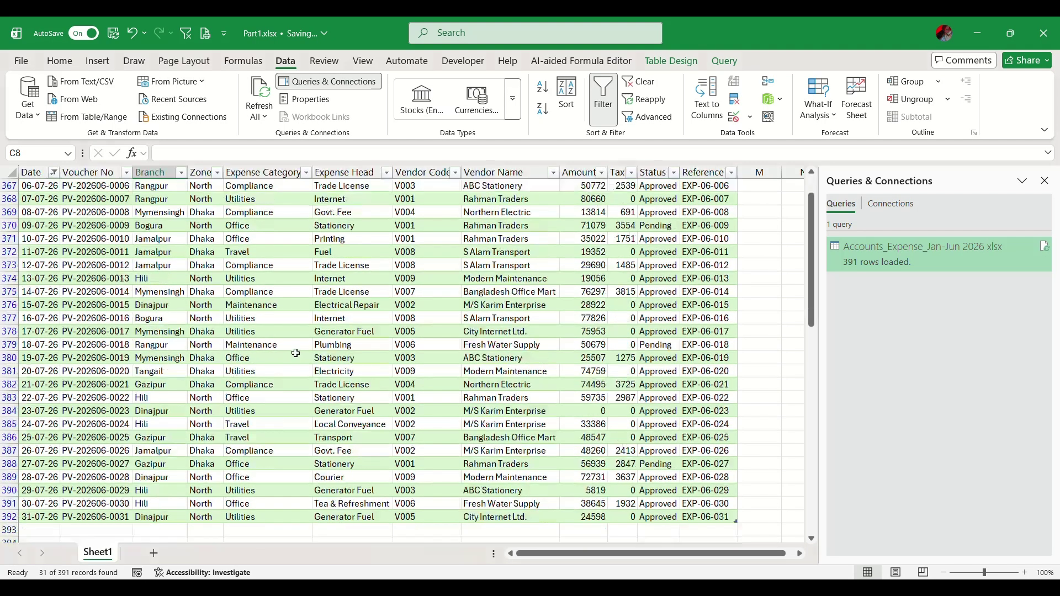
scroll(298, 350, "up", 1)
left_click(298, 353)
left_click(259, 331)
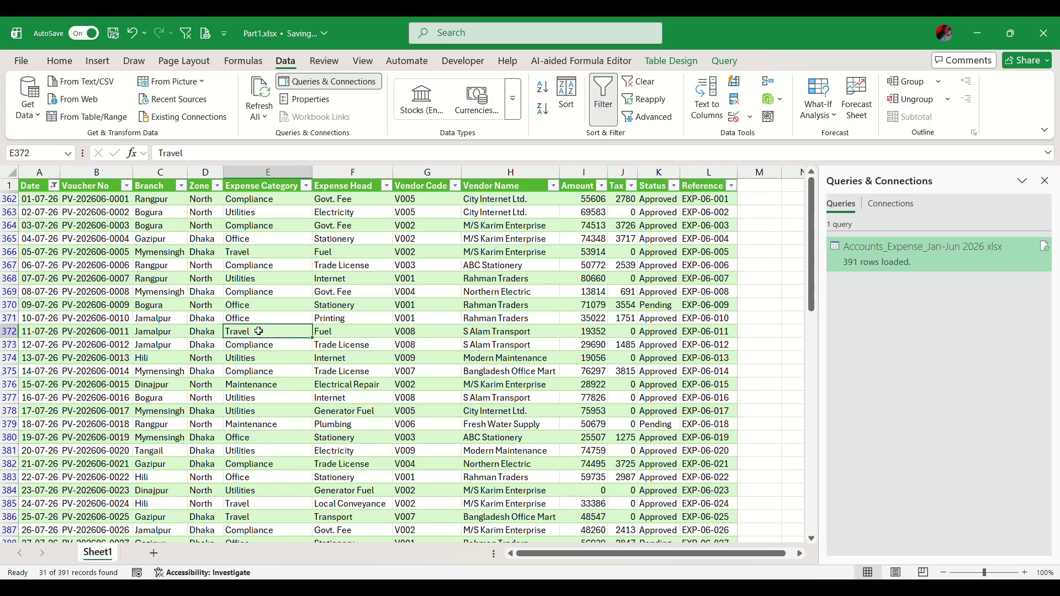
left_click(365, 291)
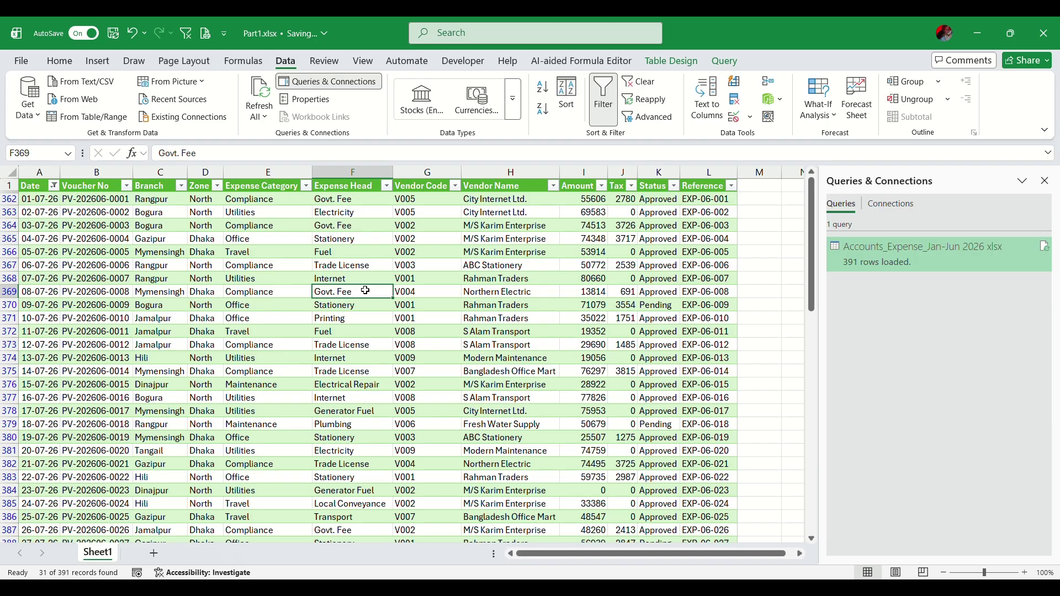
left_click(360, 278)
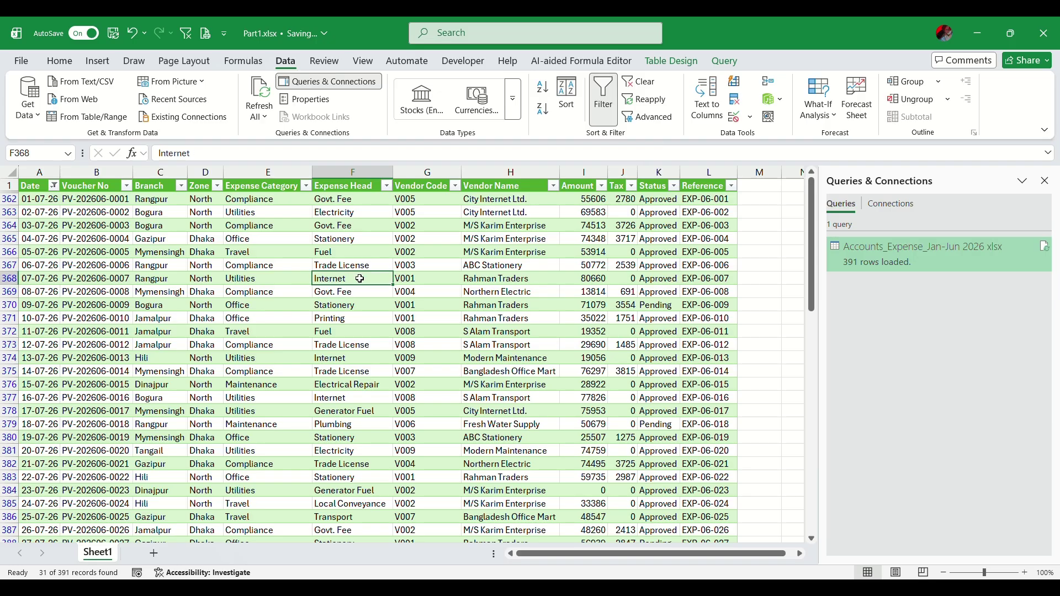
left_click(355, 253)
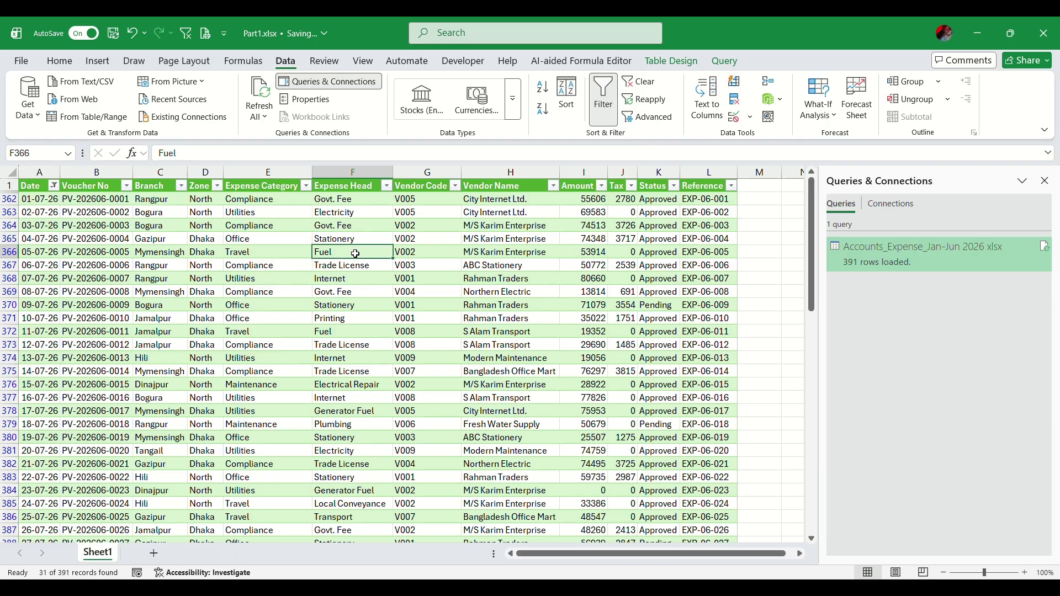
Refresh all queries and clear the July date filter from the loaded expense table.
left_click(262, 94)
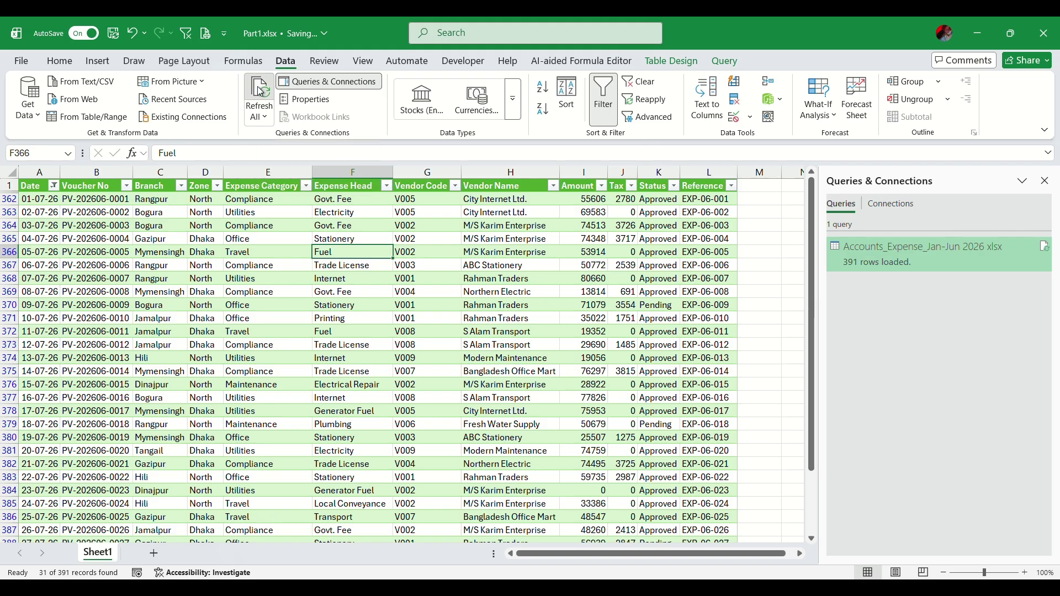
left_click(185, 34)
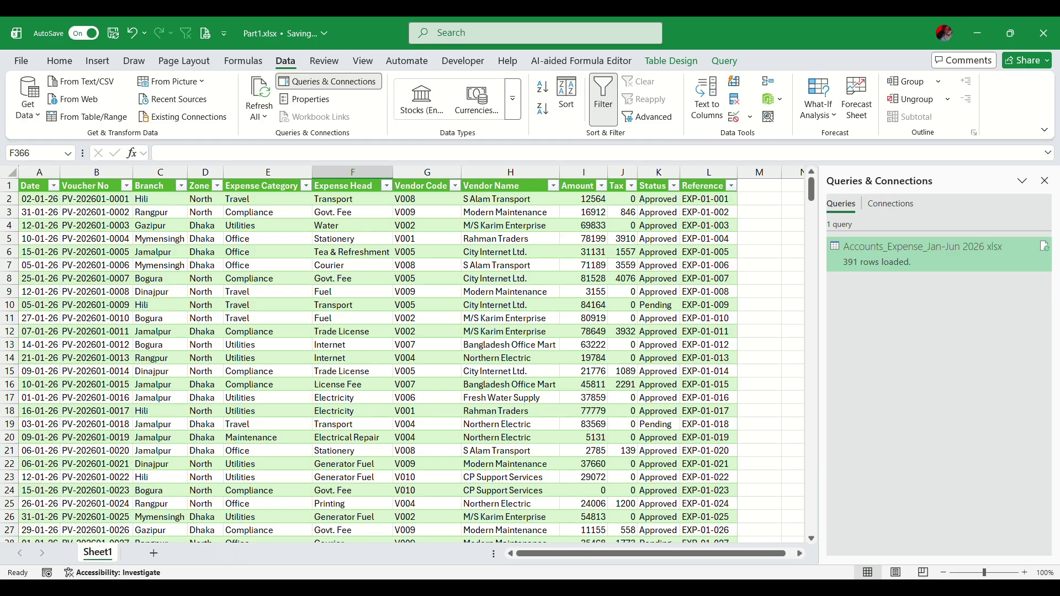
Minimize the Part1.xlsx and file explorer windows and open the Power Query Tutorial presentation from the desktop in PowerPoint.
left_click(977, 43)
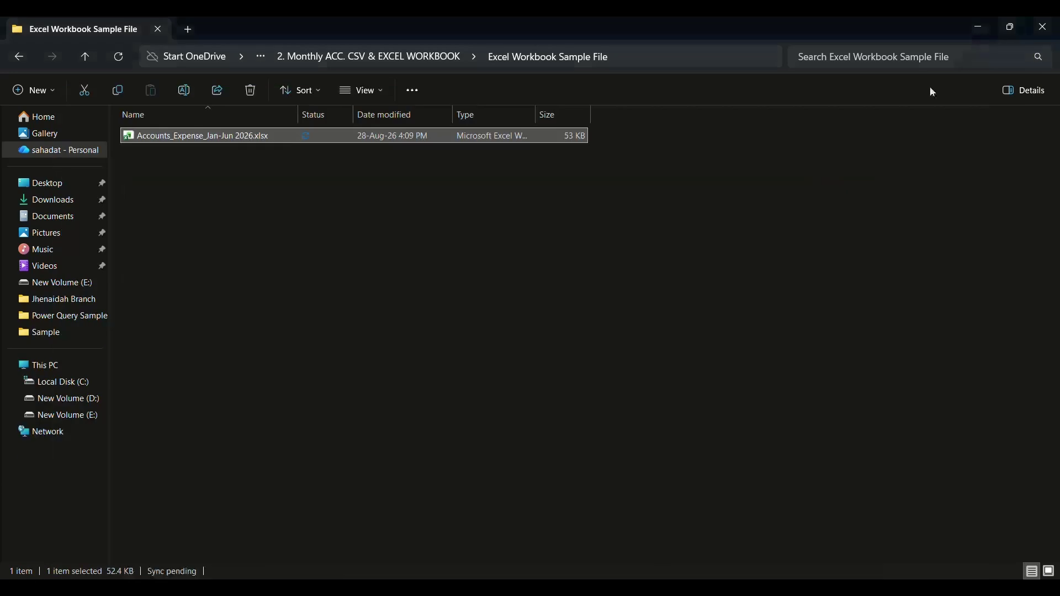
left_click(982, 32)
double_click(852, 165)
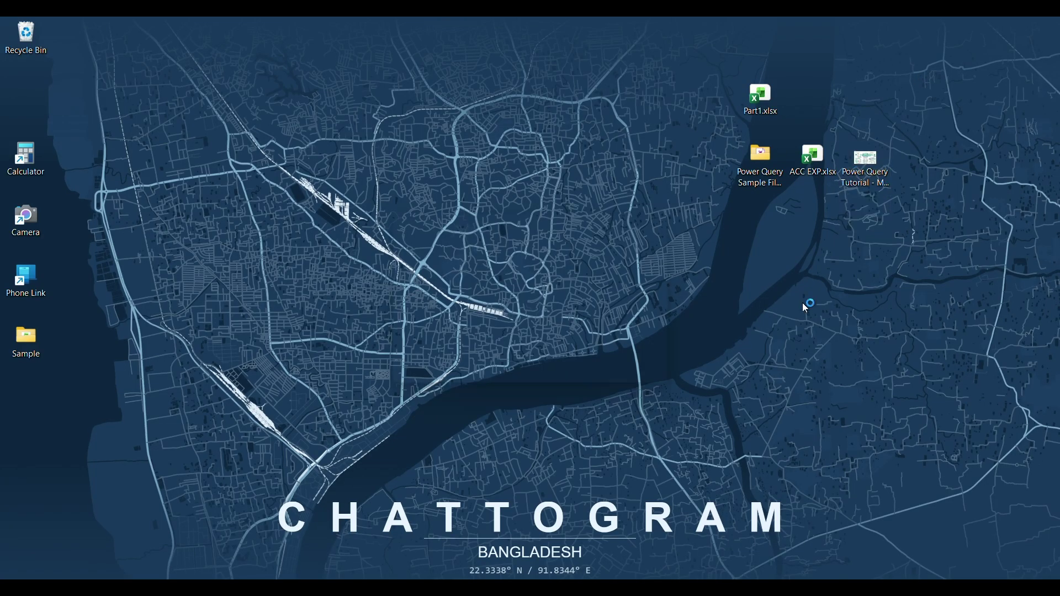
Go through the Method 1 From Excel Workbook slides and show the Method 2 From Folder slide in the slide show.
scroll(71, 345, "down", 5)
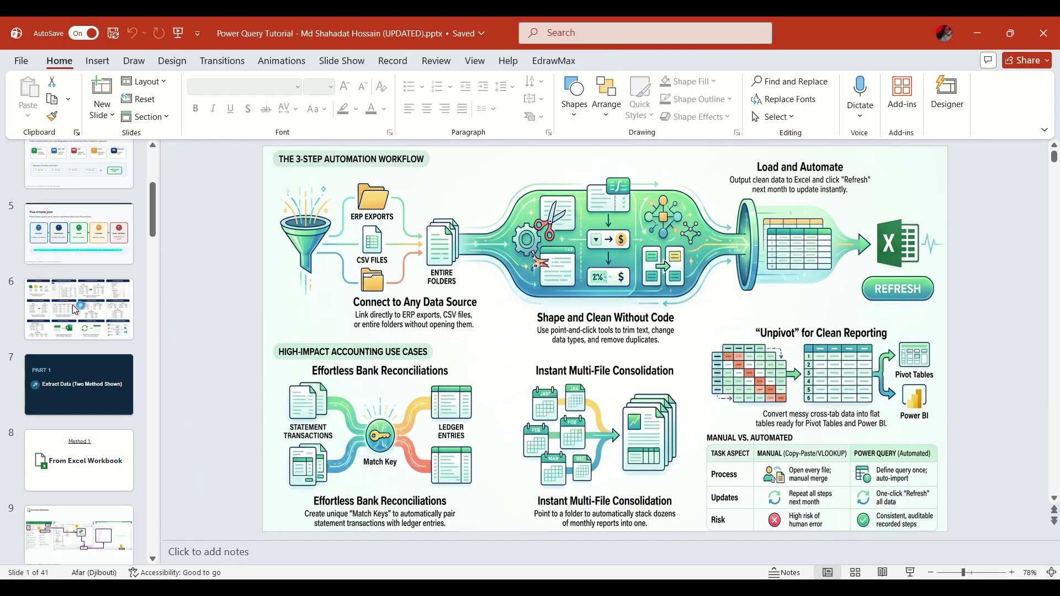
left_click(70, 358)
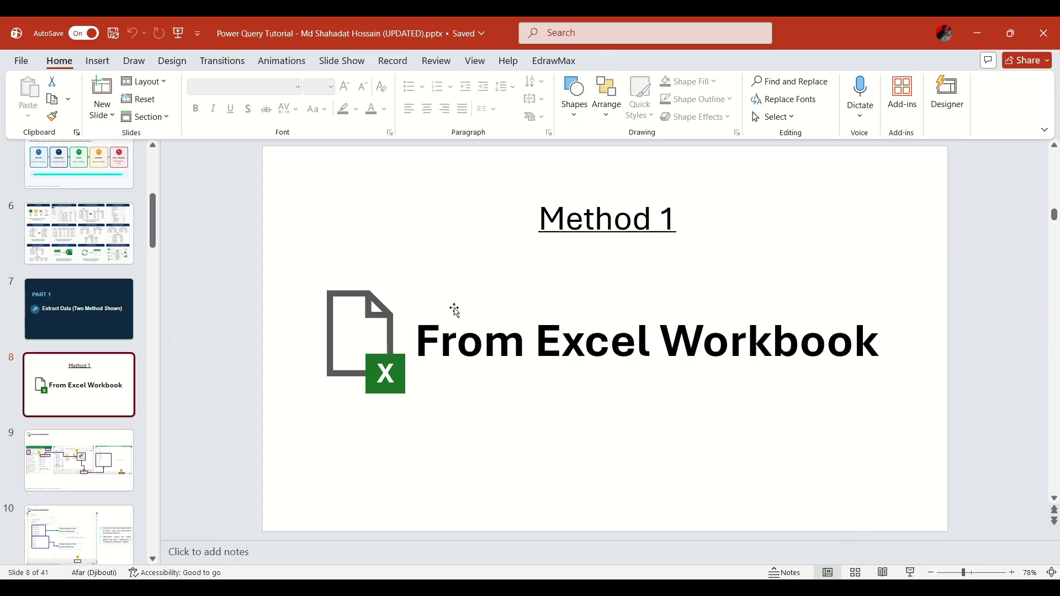
scroll(81, 340, "down", 3)
left_click(80, 320)
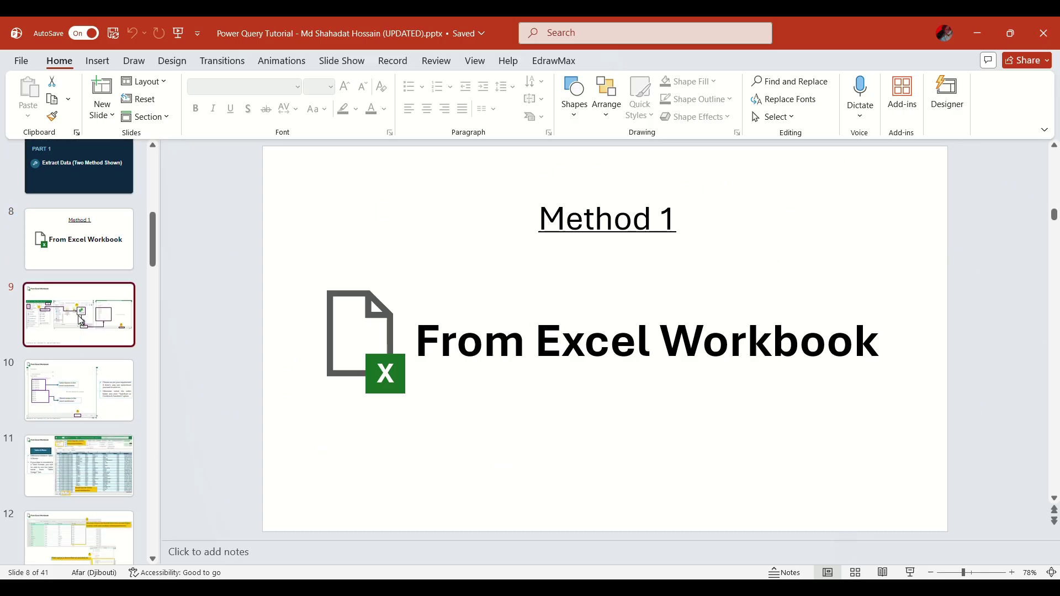
scroll(80, 318, "down", 4)
left_click(81, 318)
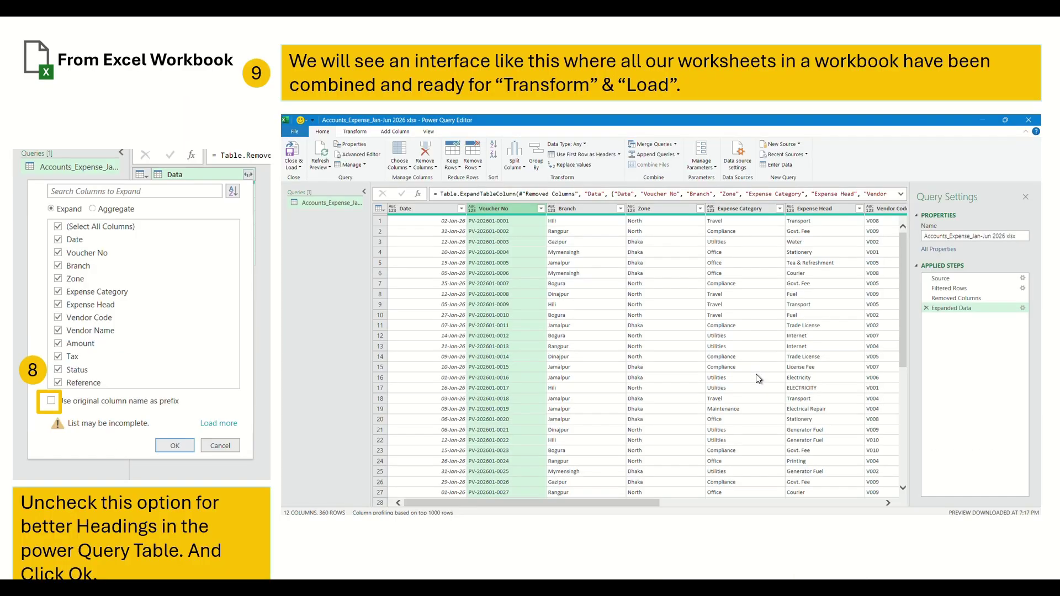
left_click(756, 373)
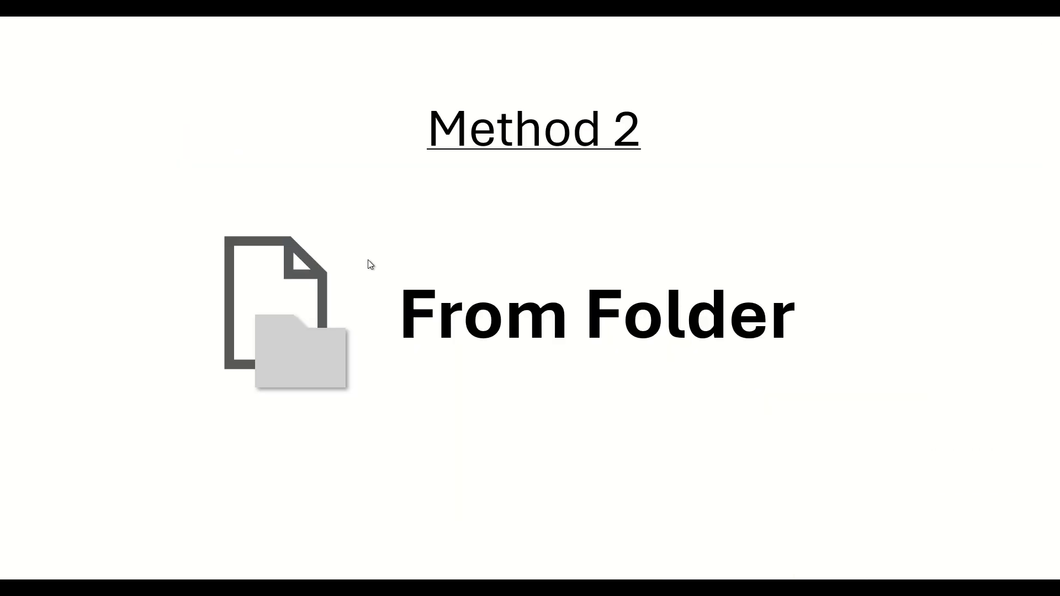